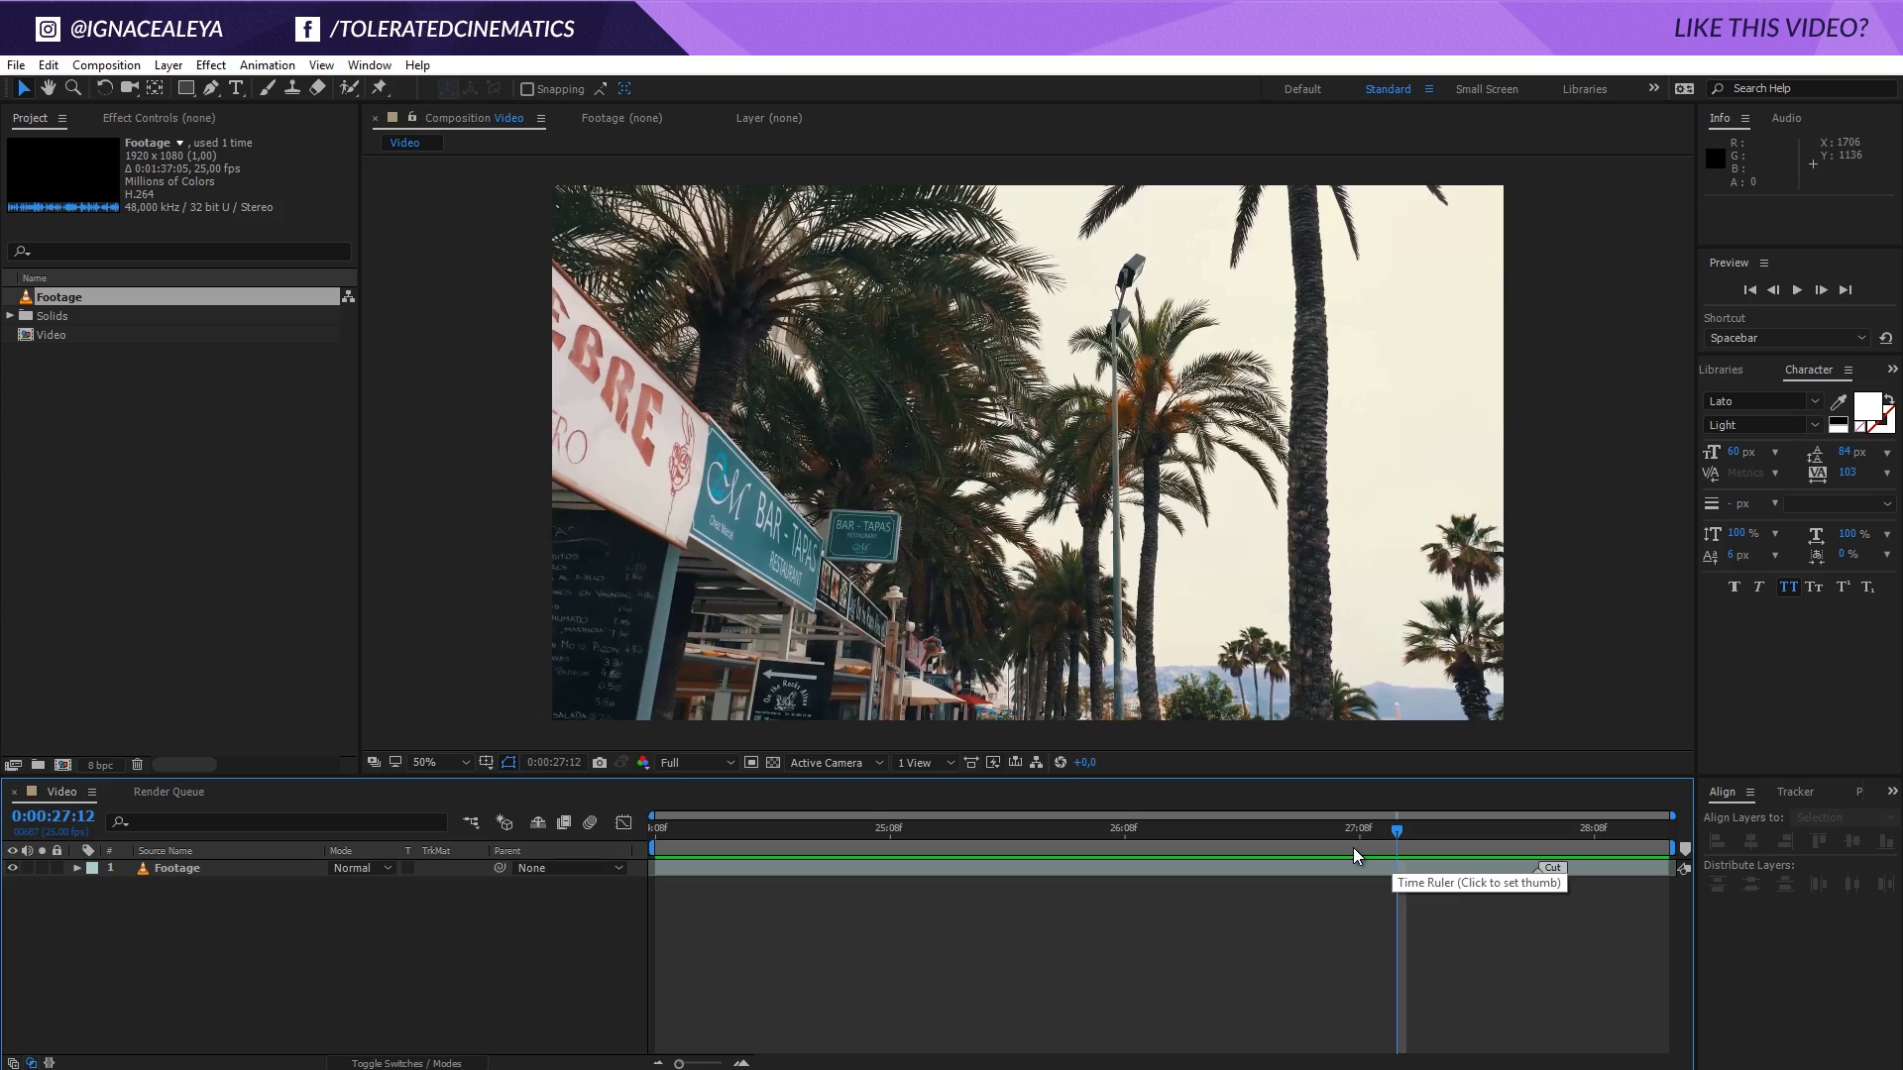
Play a preview of the footage, then park on the blurry palm-tree frame near 27:23
key("space")
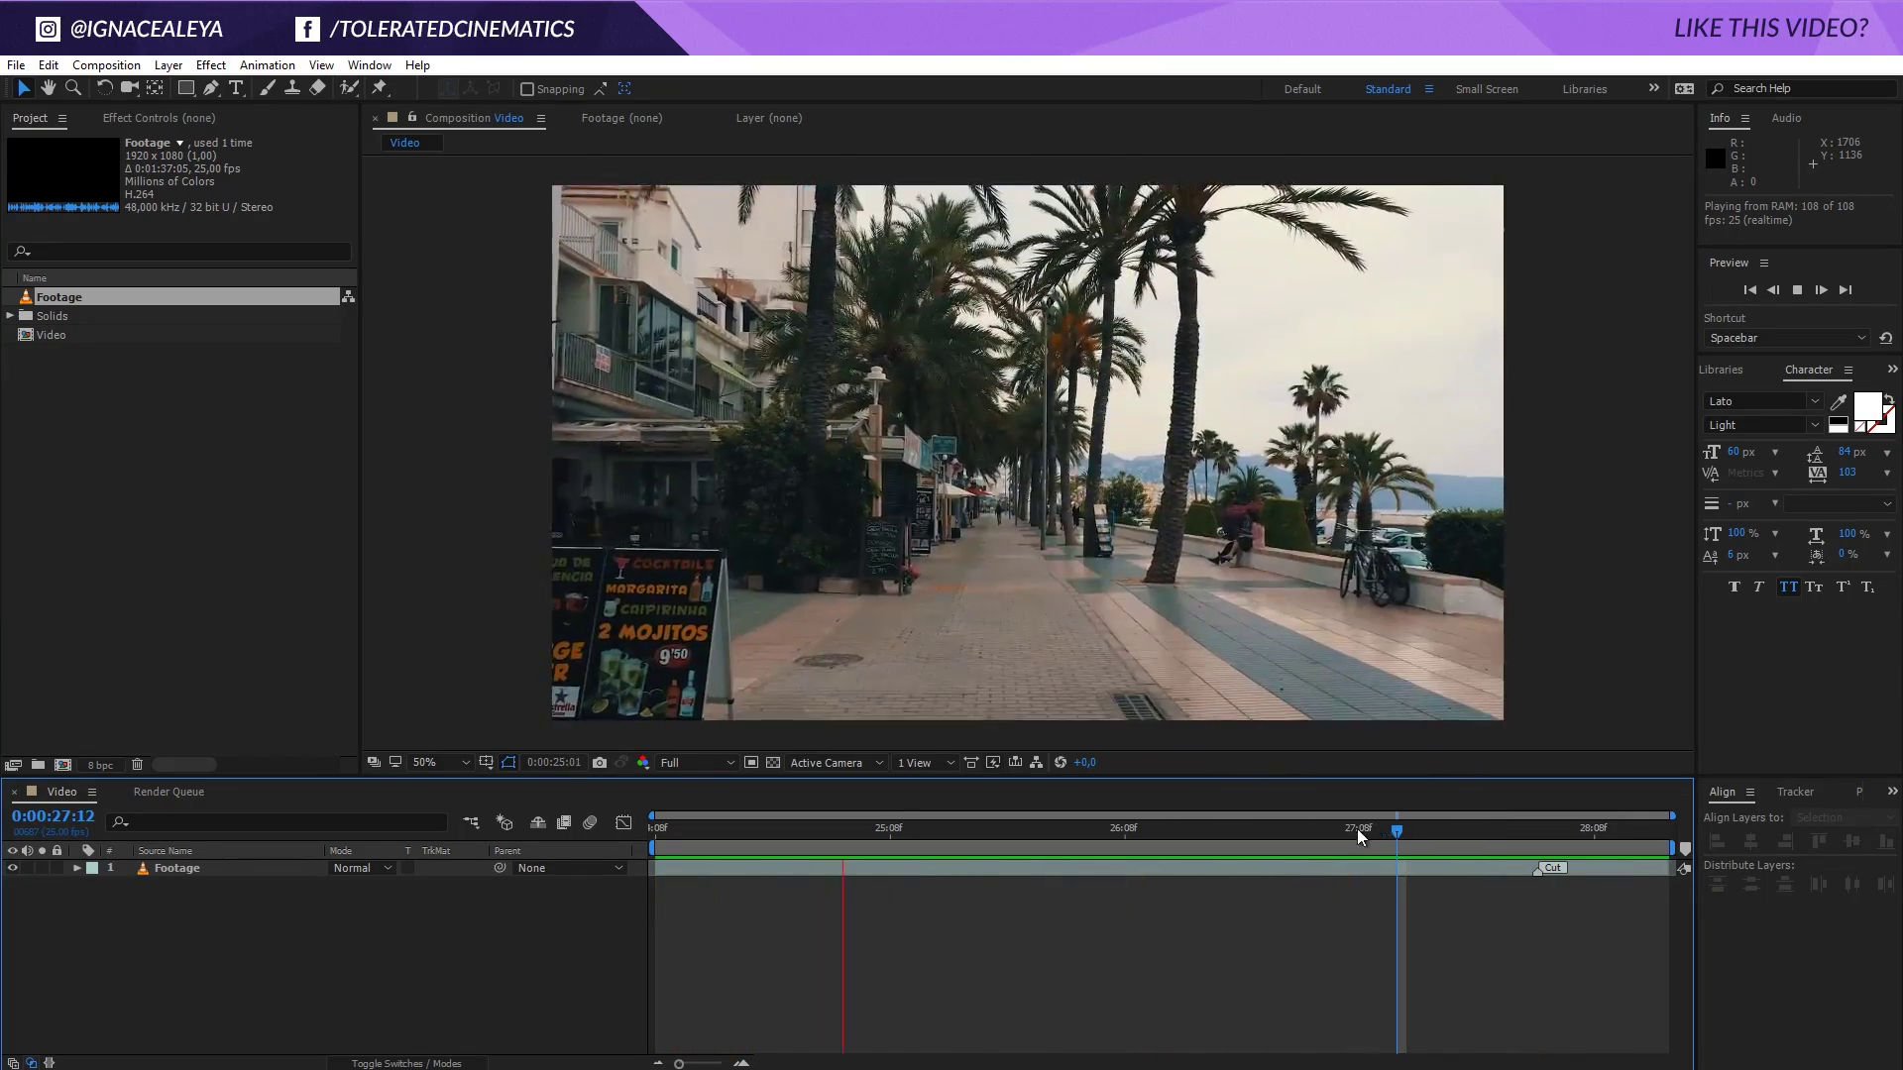
left_click_drag(1350, 831, 1509, 885)
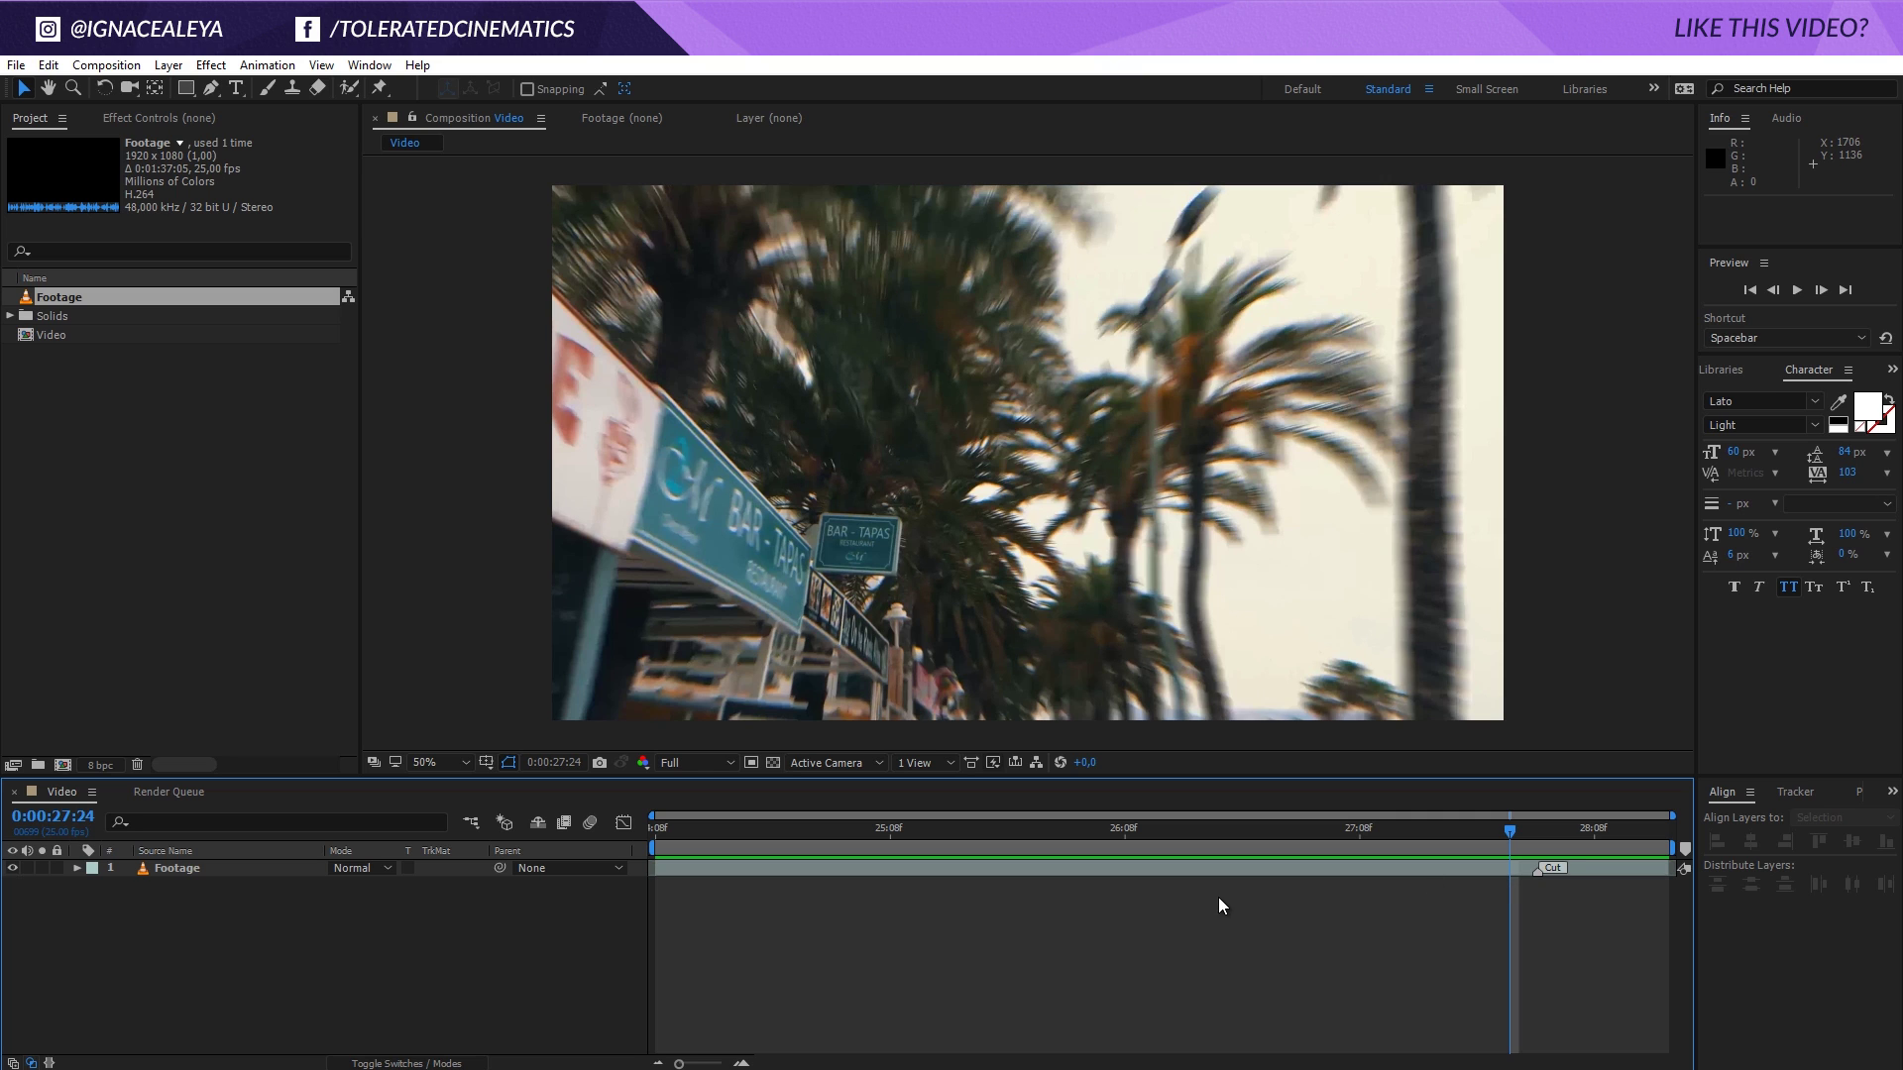
Create a new solid layer named 'Light Leak' from the timeline's context menu
right_click(538, 943)
mouse_move(555, 725)
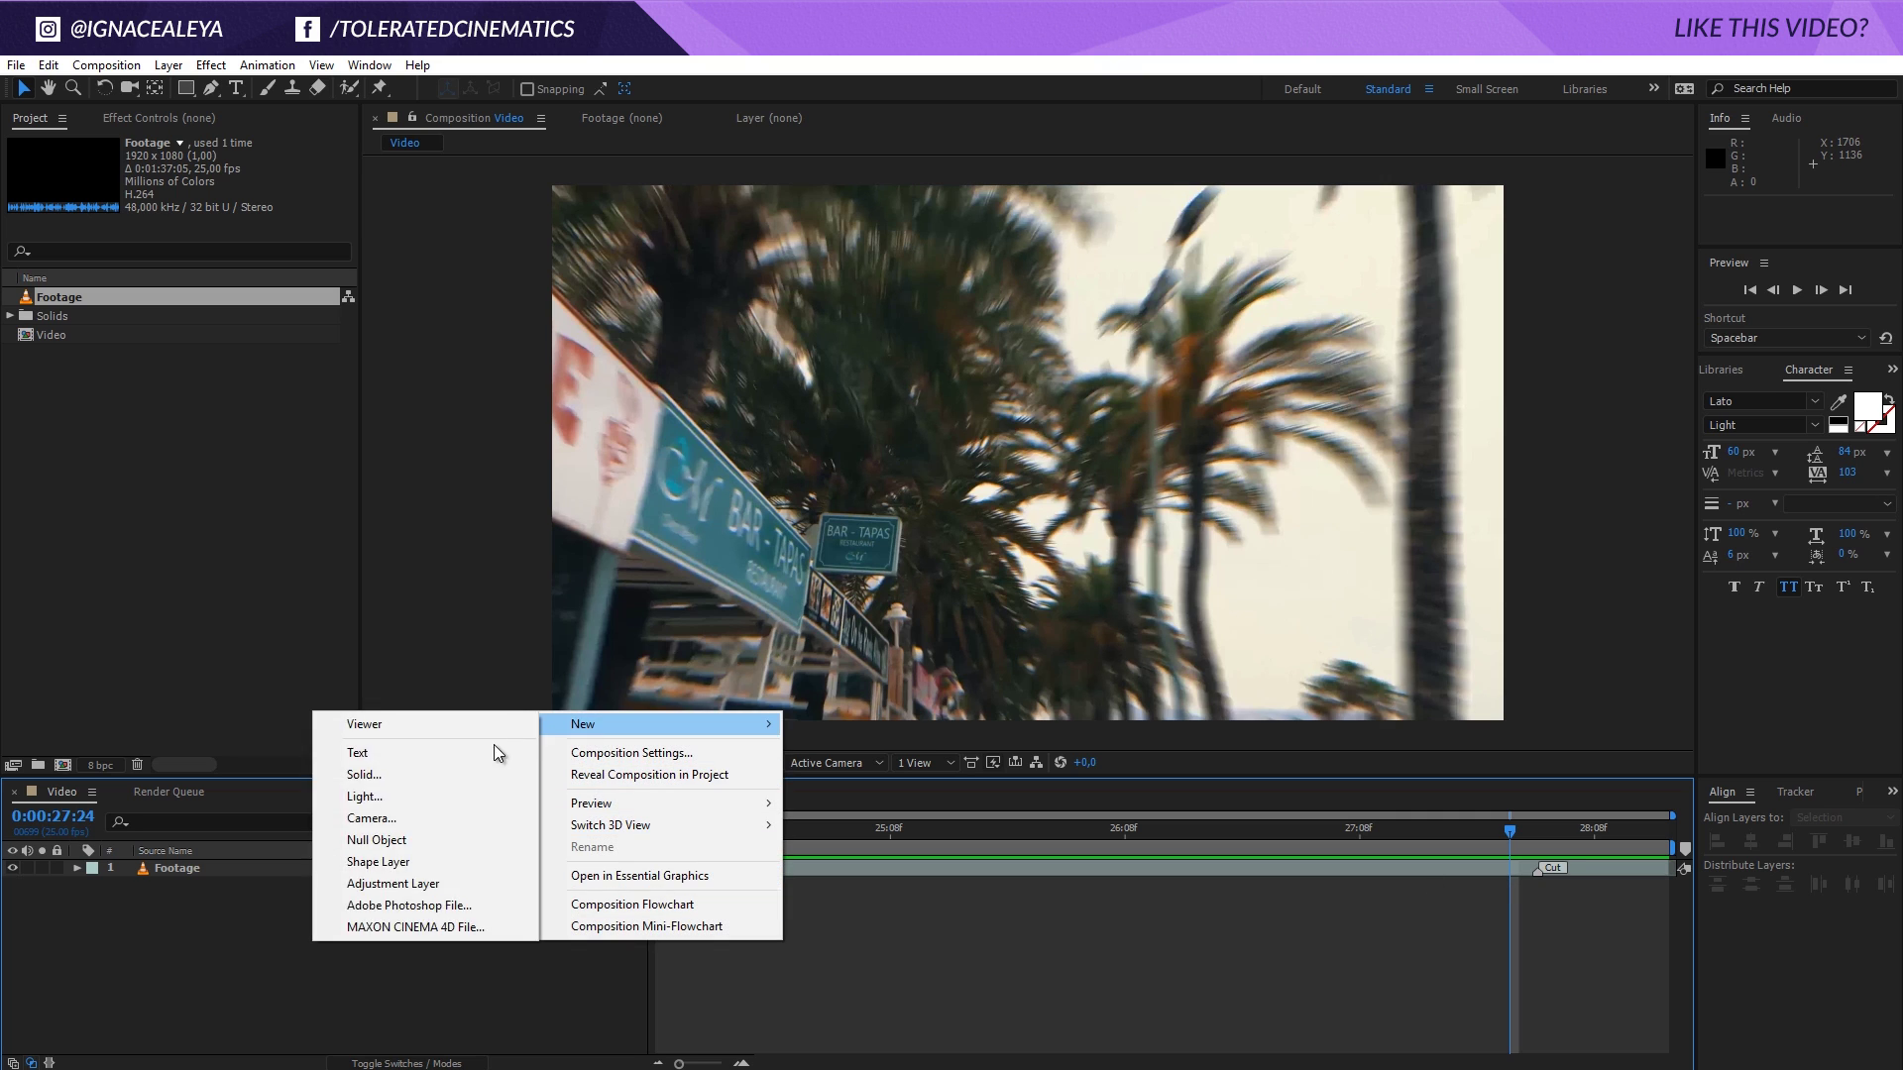
left_click(427, 774)
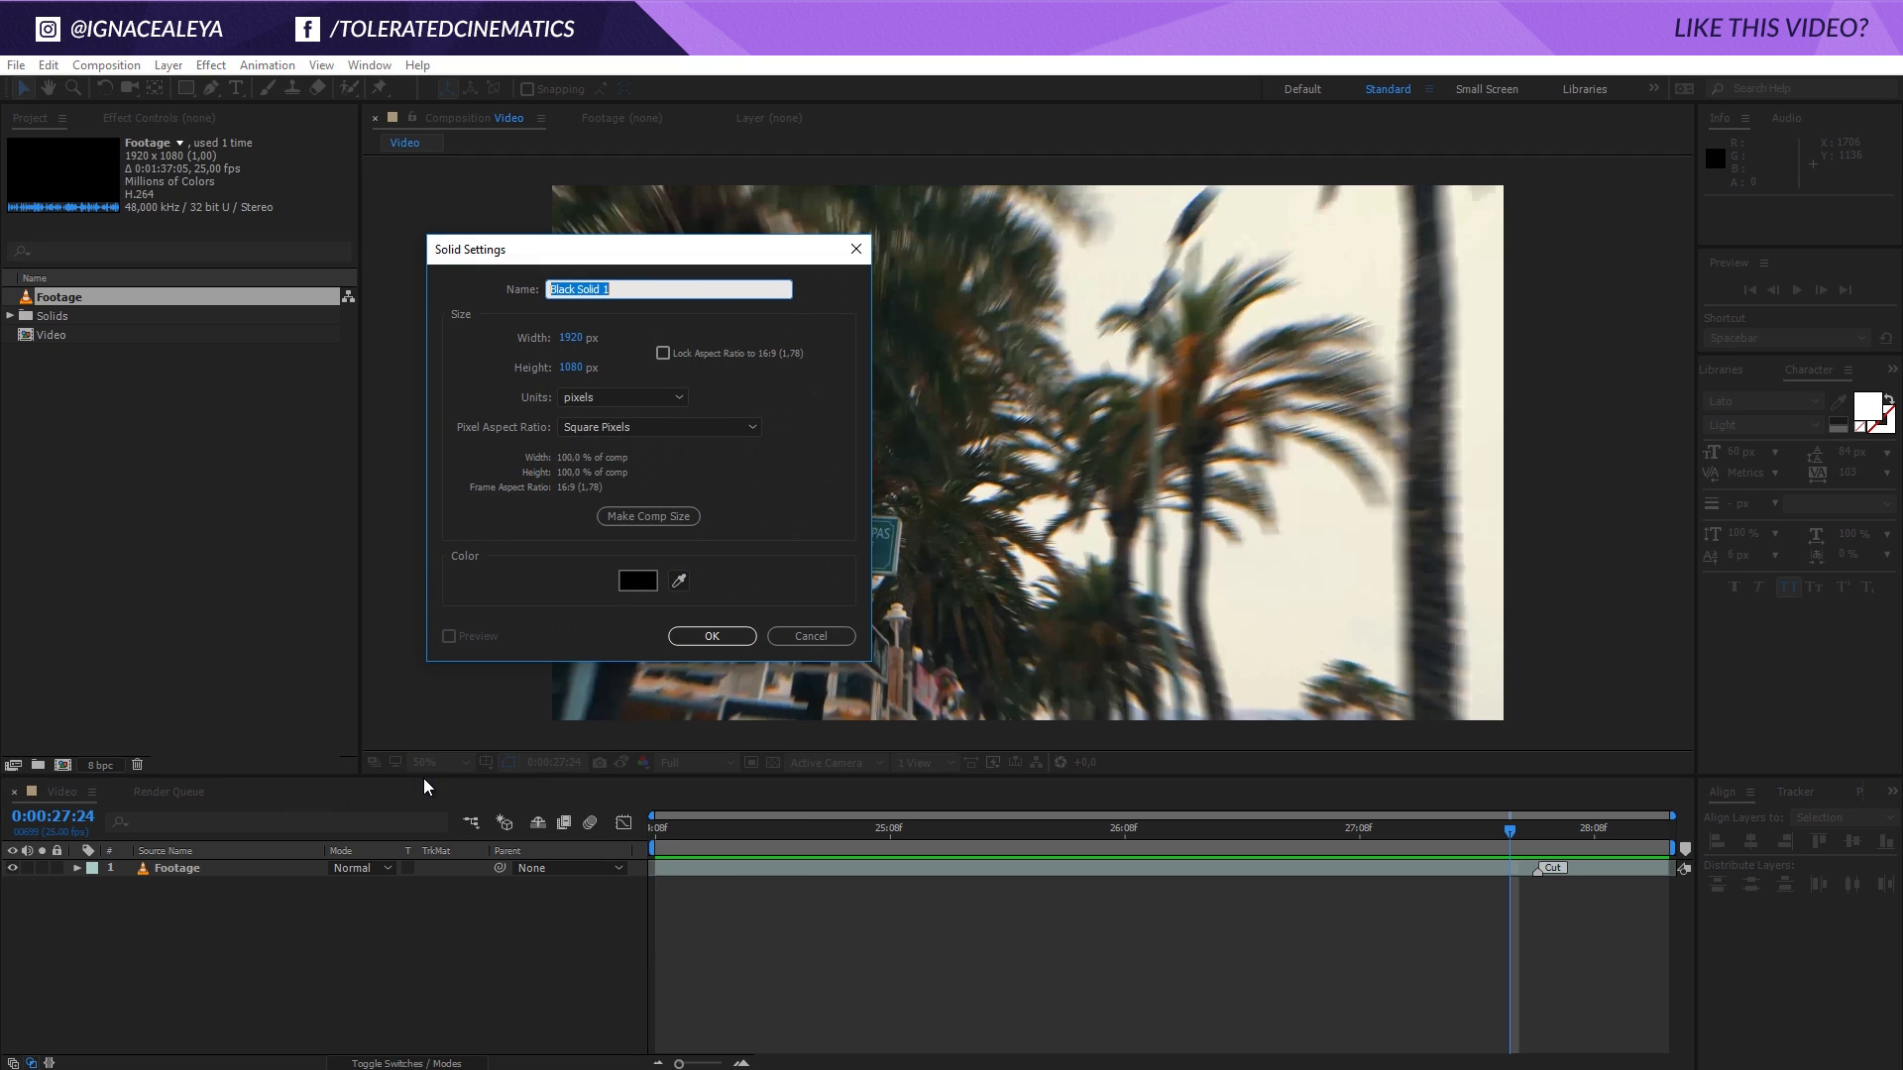
type("Light Leak")
key("Return")
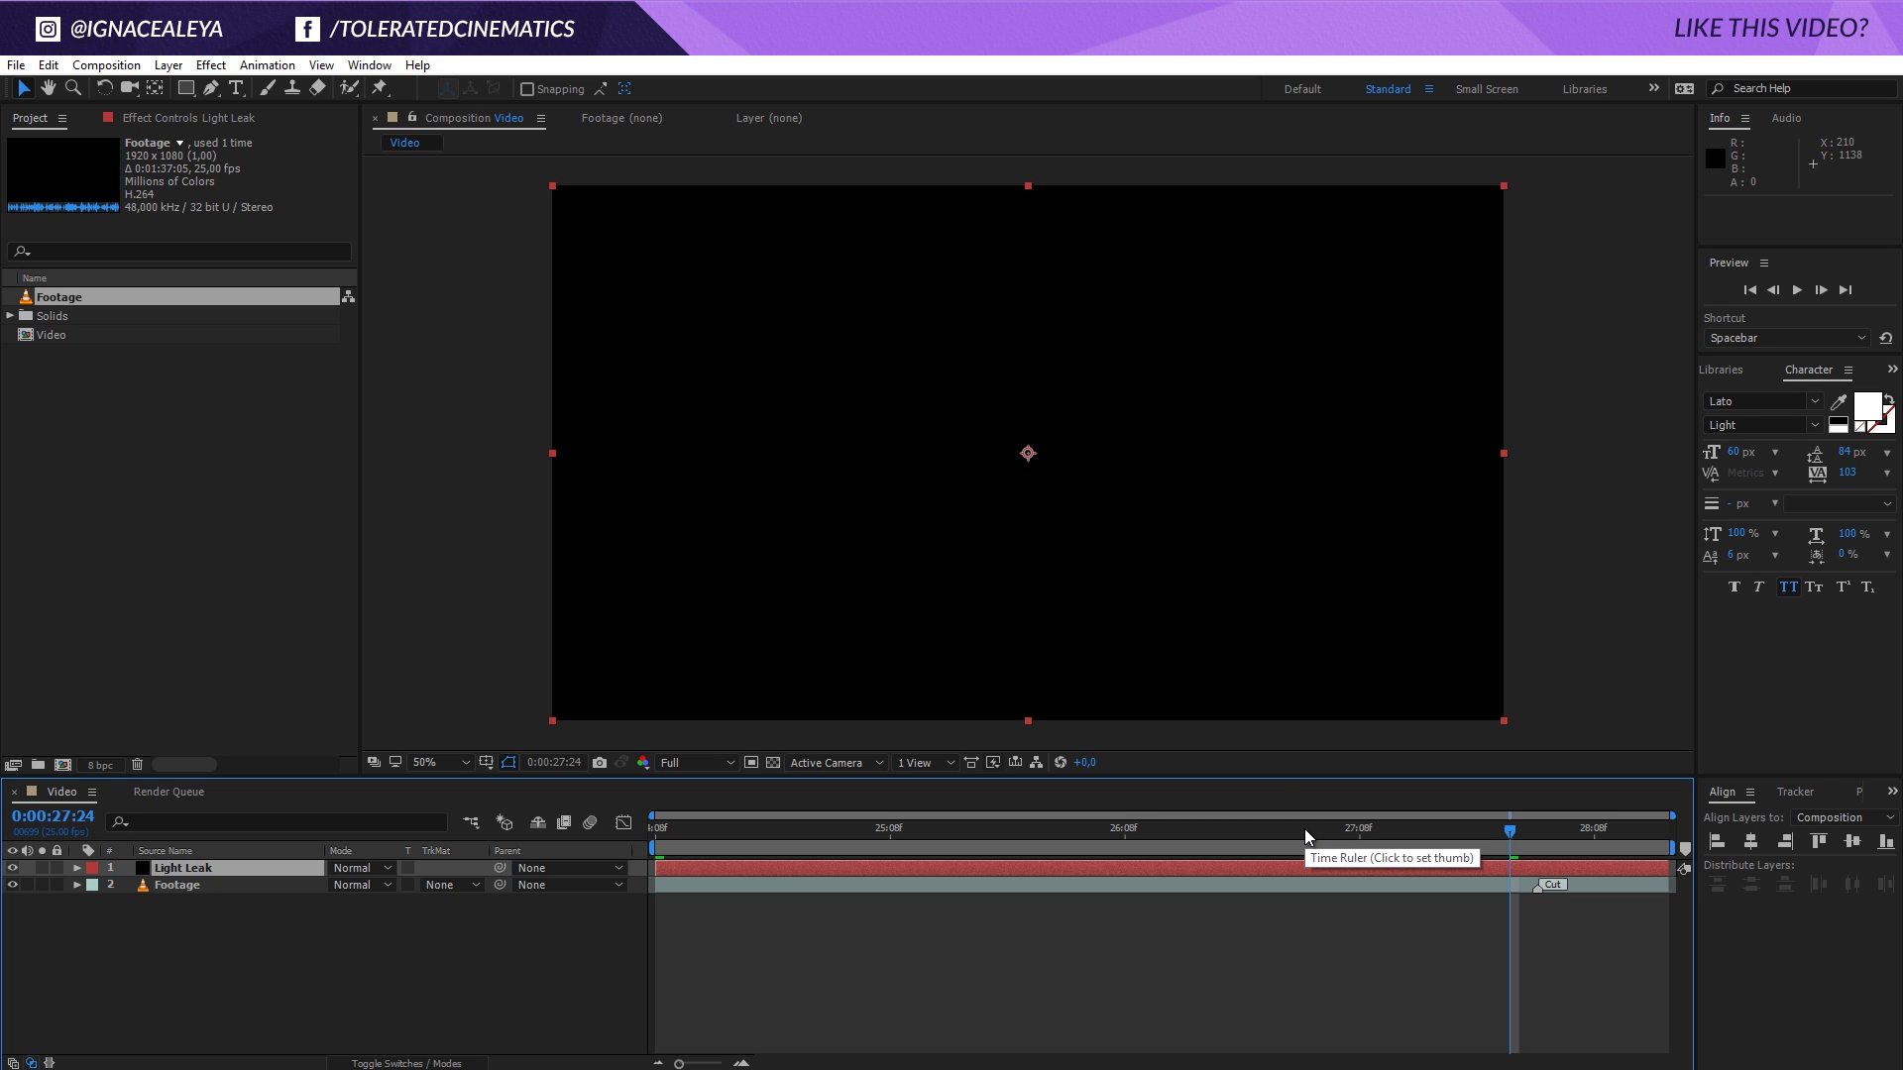
Apply Effect > Generate > 4-Color Gradient to the Light Leak solid
left_click(210, 65)
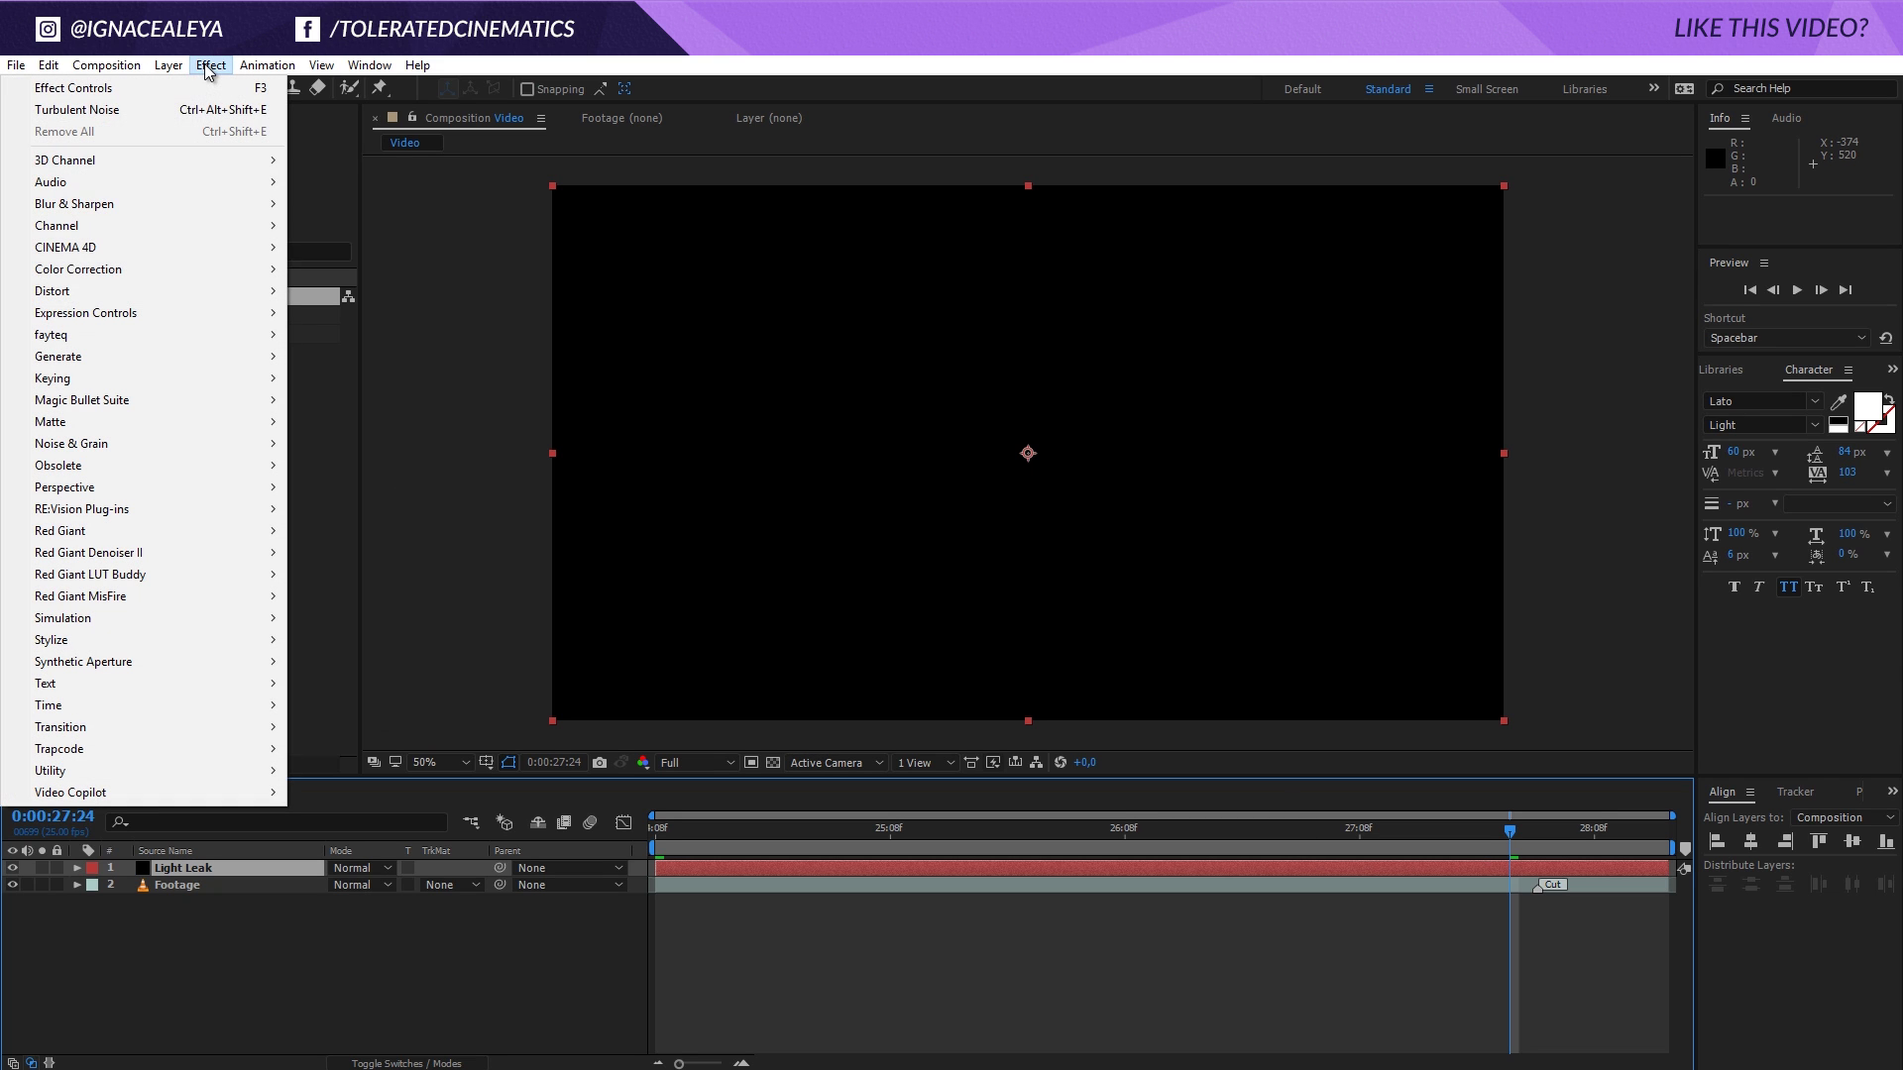
mouse_move(59, 358)
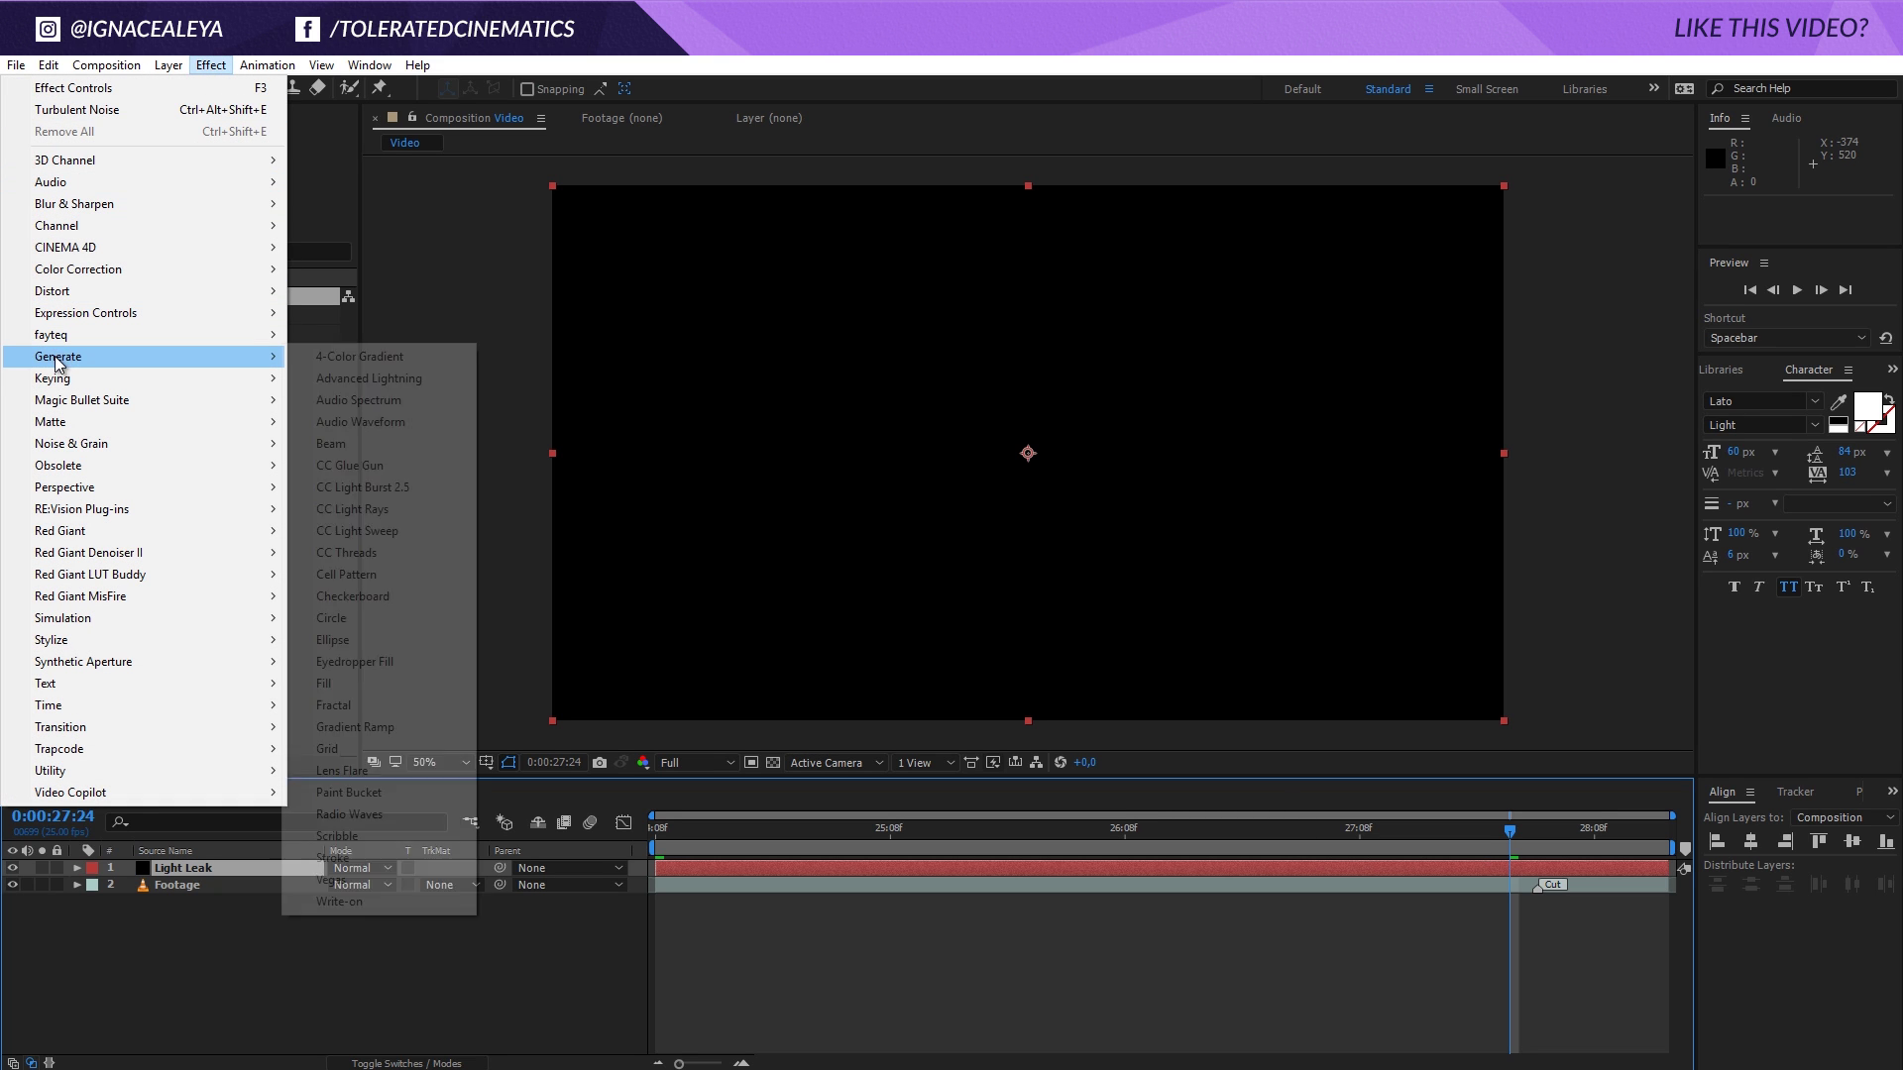
left_click(359, 359)
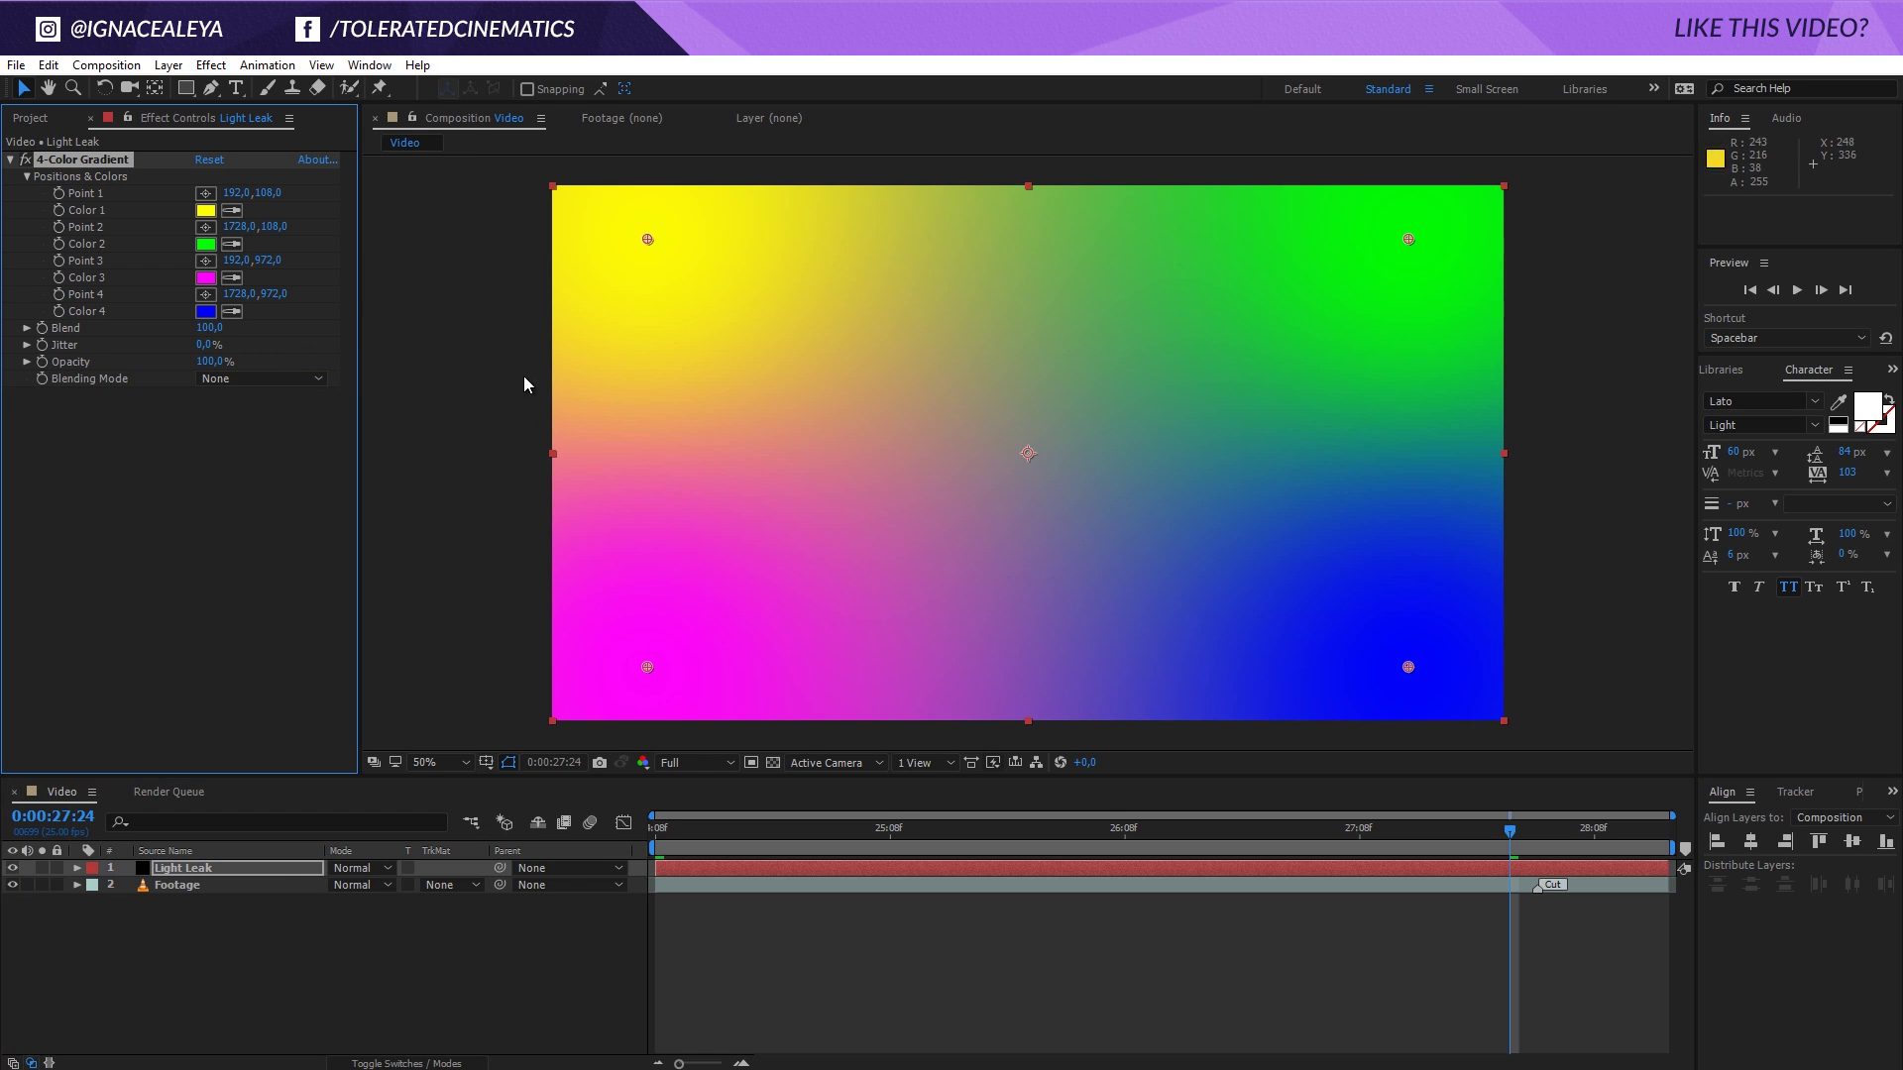
Set gradient Color 2 and Color 3 to black and shift Color 1 from yellow to orange
left_click(208, 248)
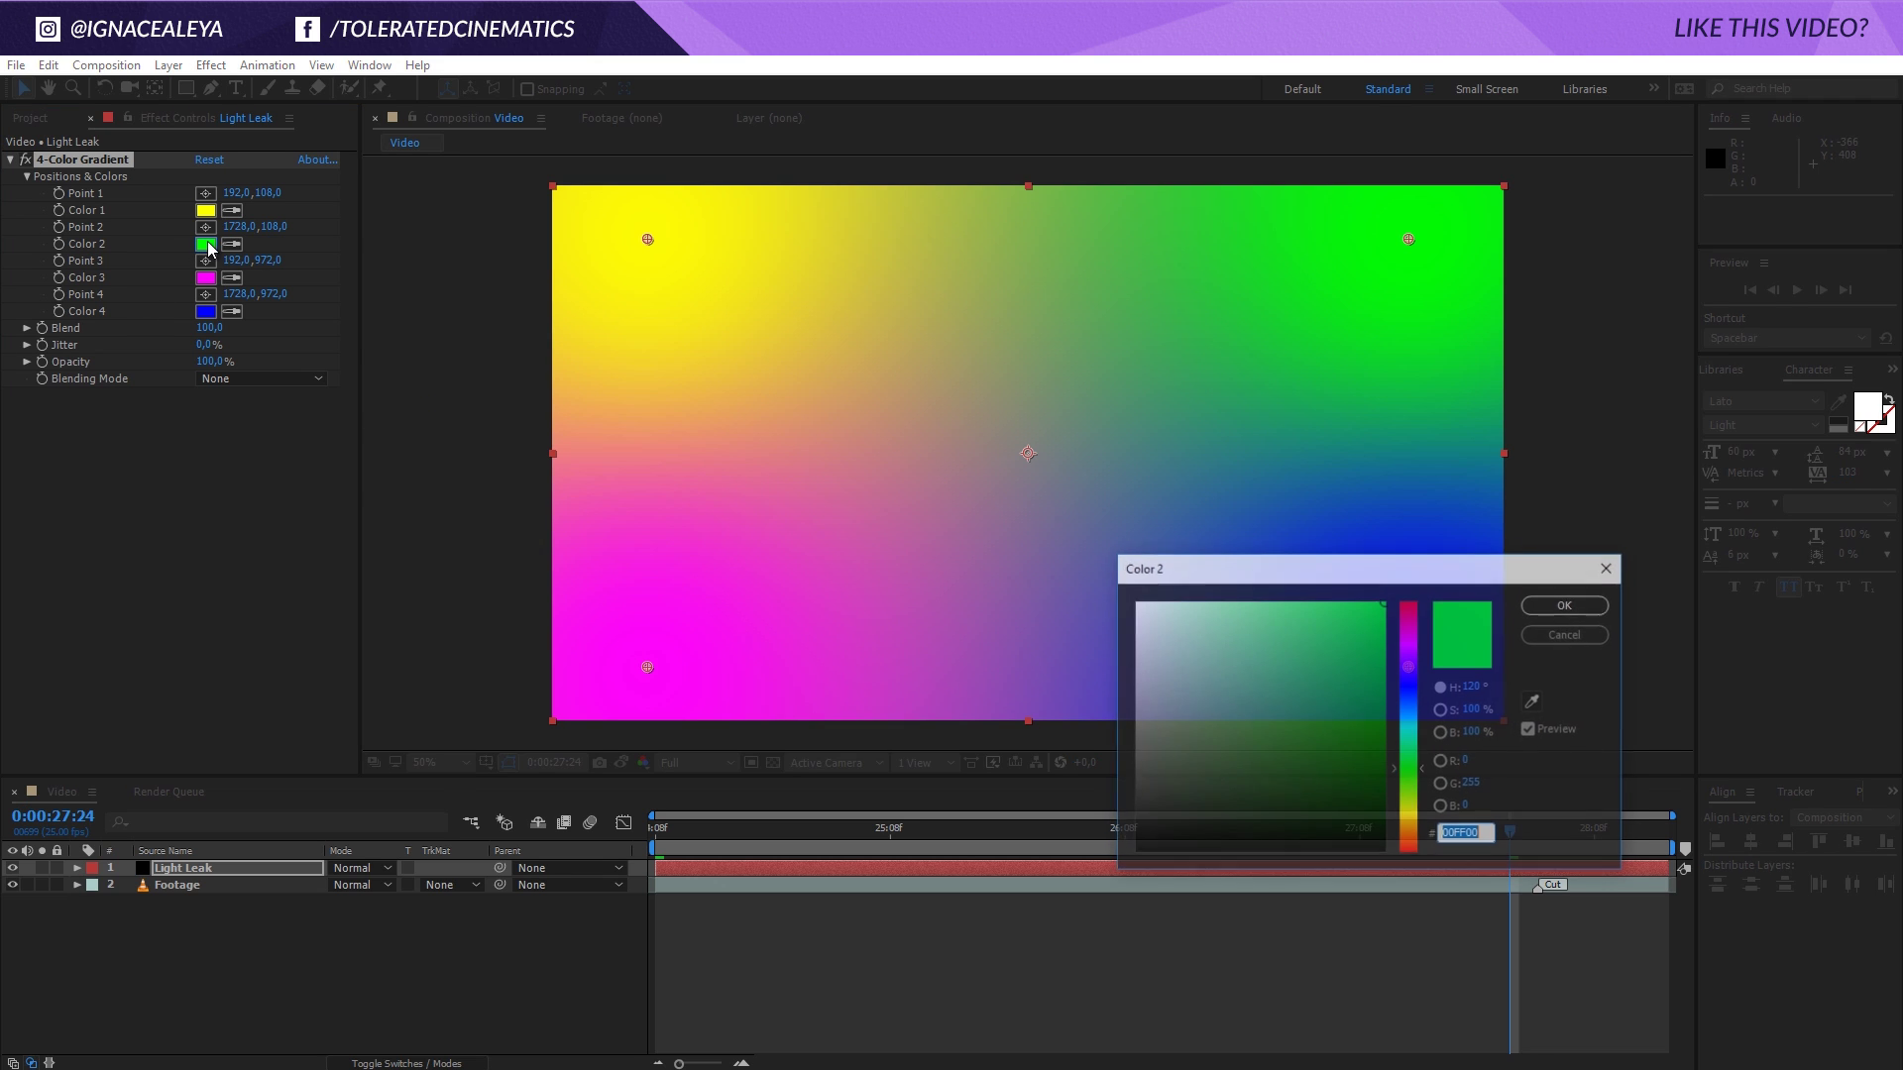
left_click_drag(1351, 751, 1017, 916)
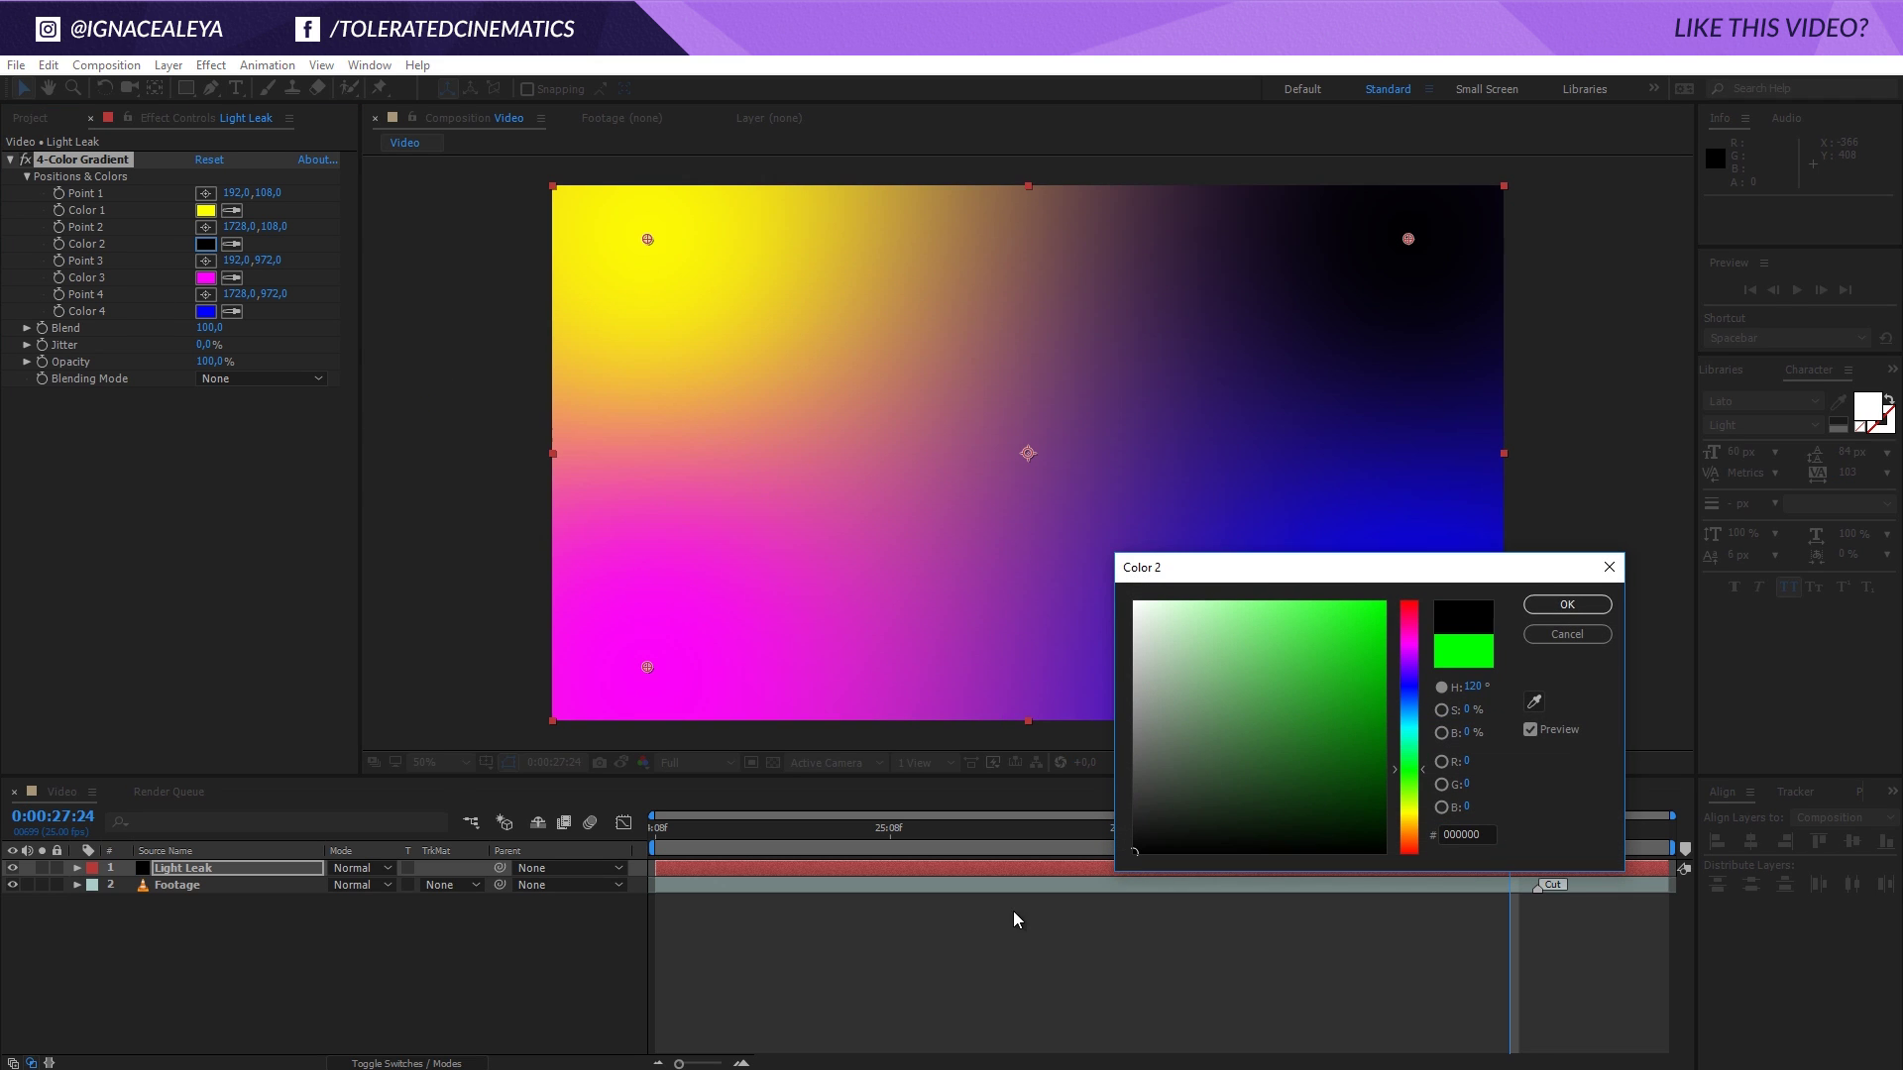
left_click(1582, 602)
left_click(206, 278)
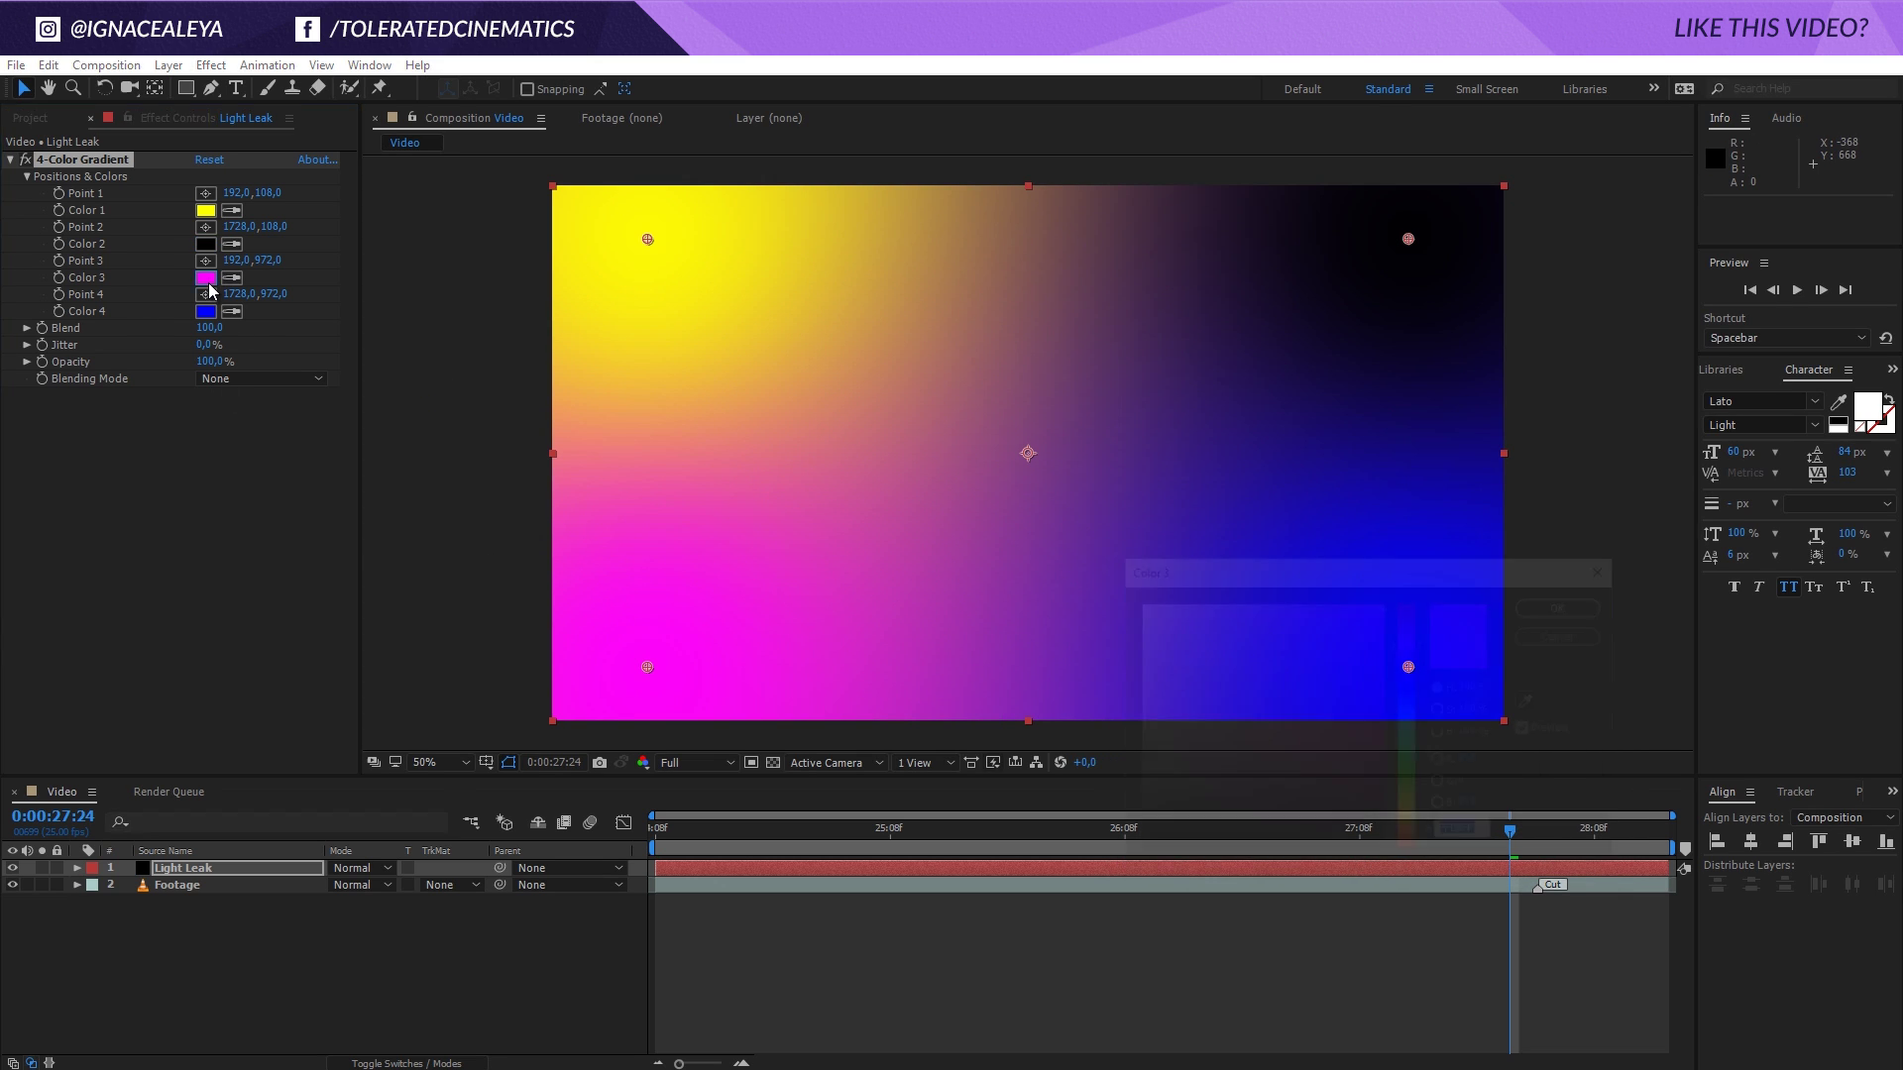
left_click_drag(1291, 739, 1135, 850)
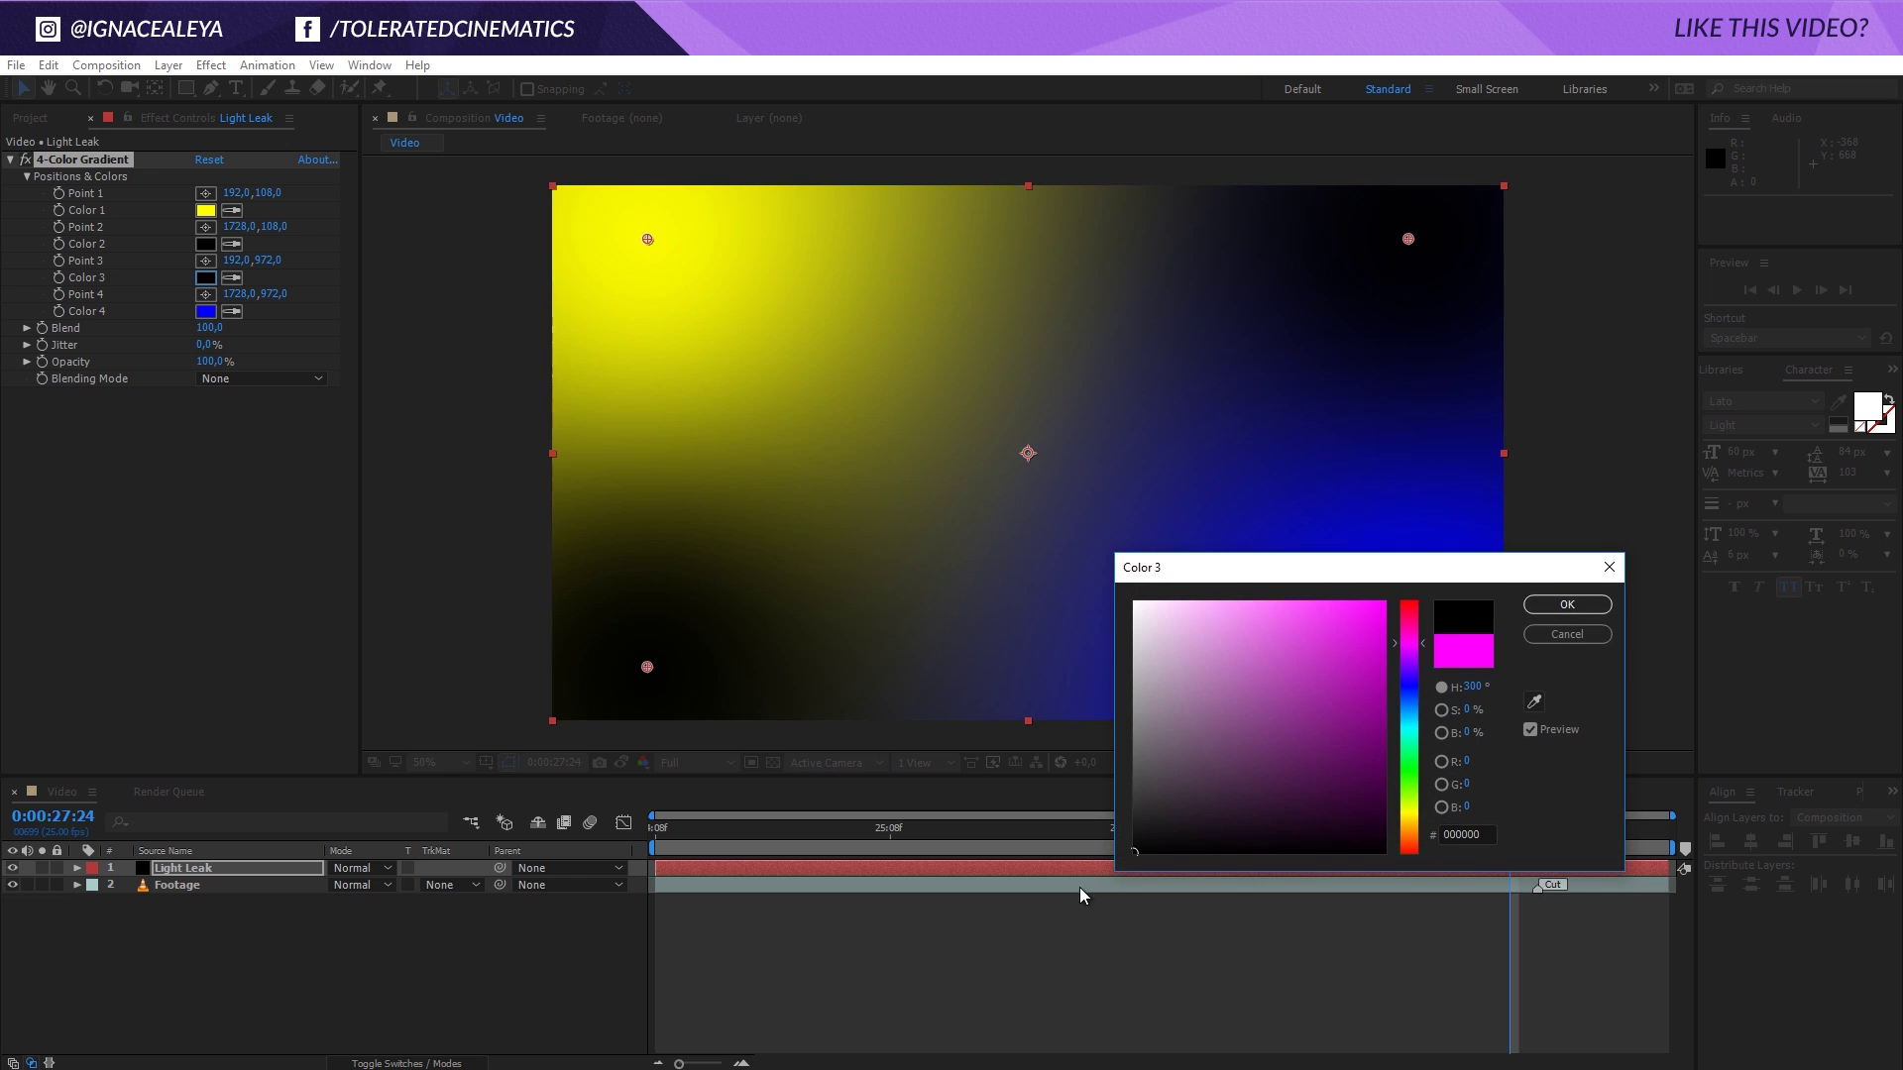
left_click(1567, 605)
left_click(206, 212)
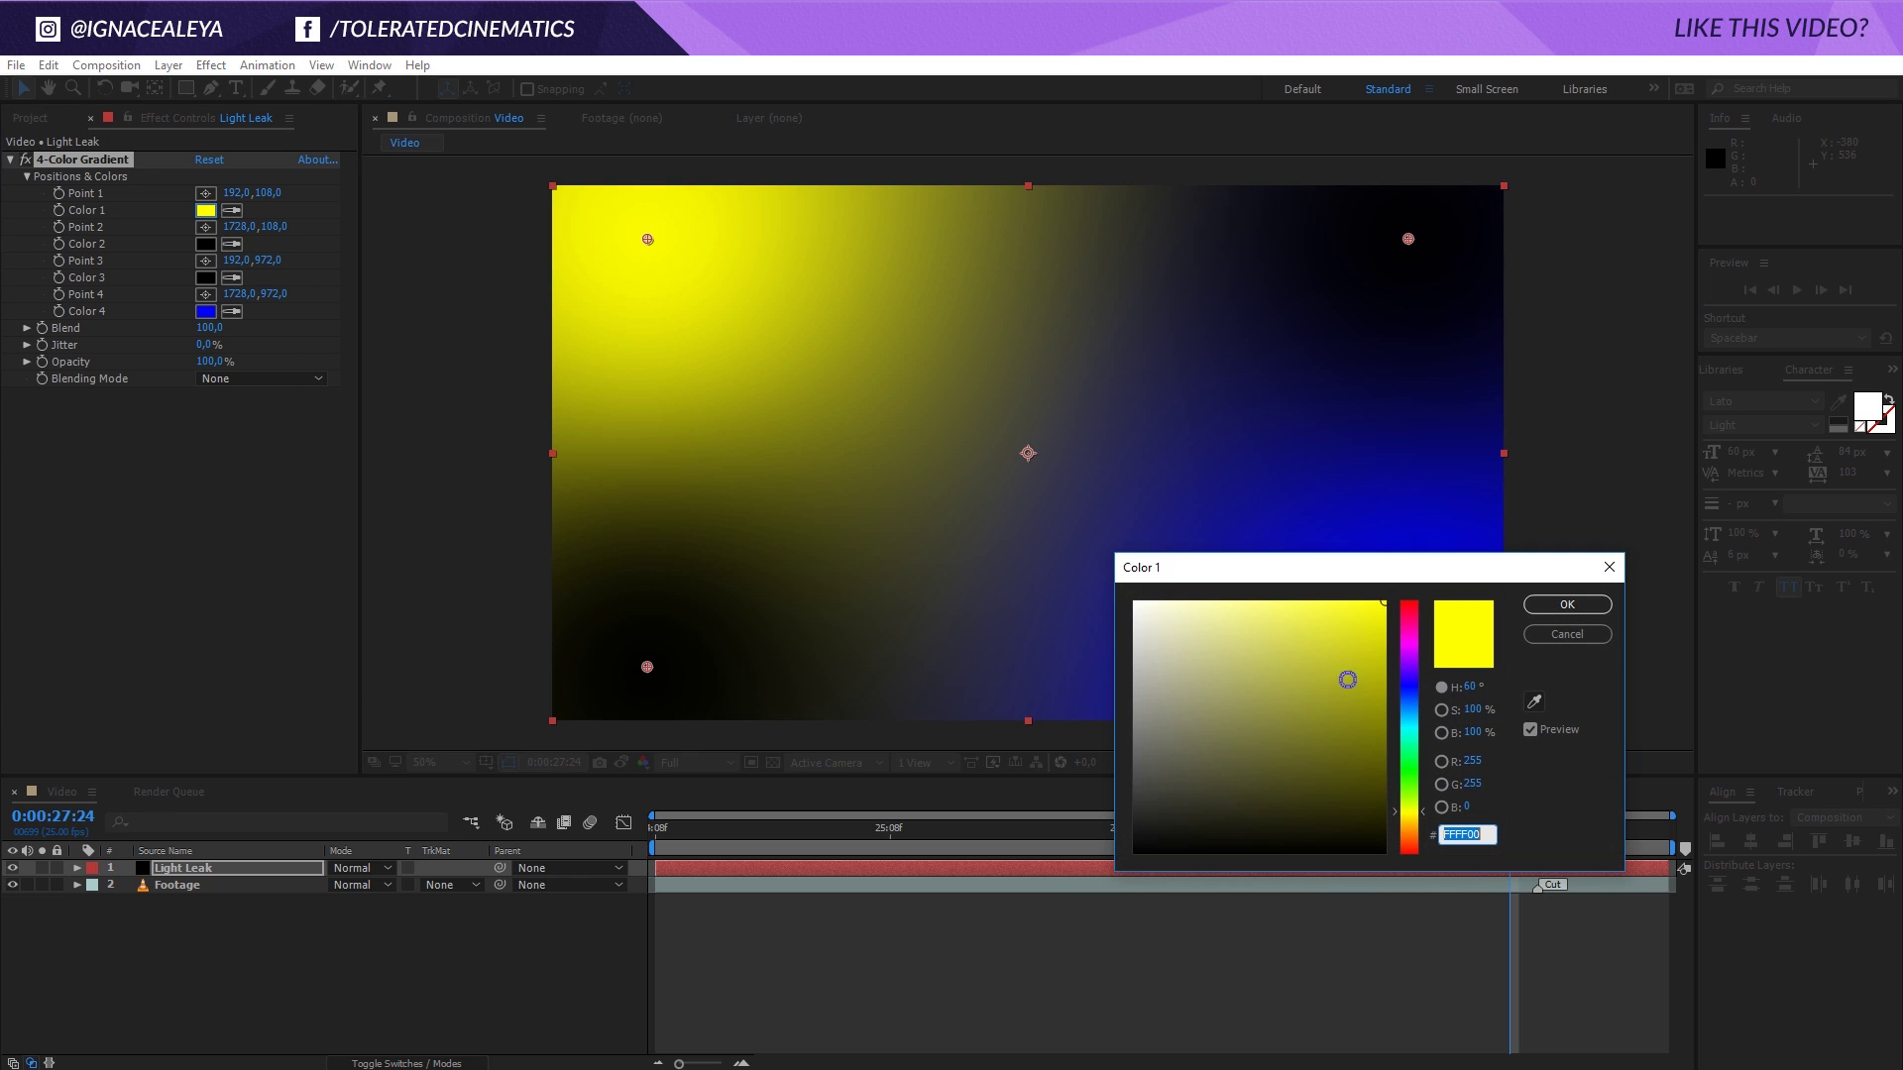
left_click_drag(1411, 817, 1411, 847)
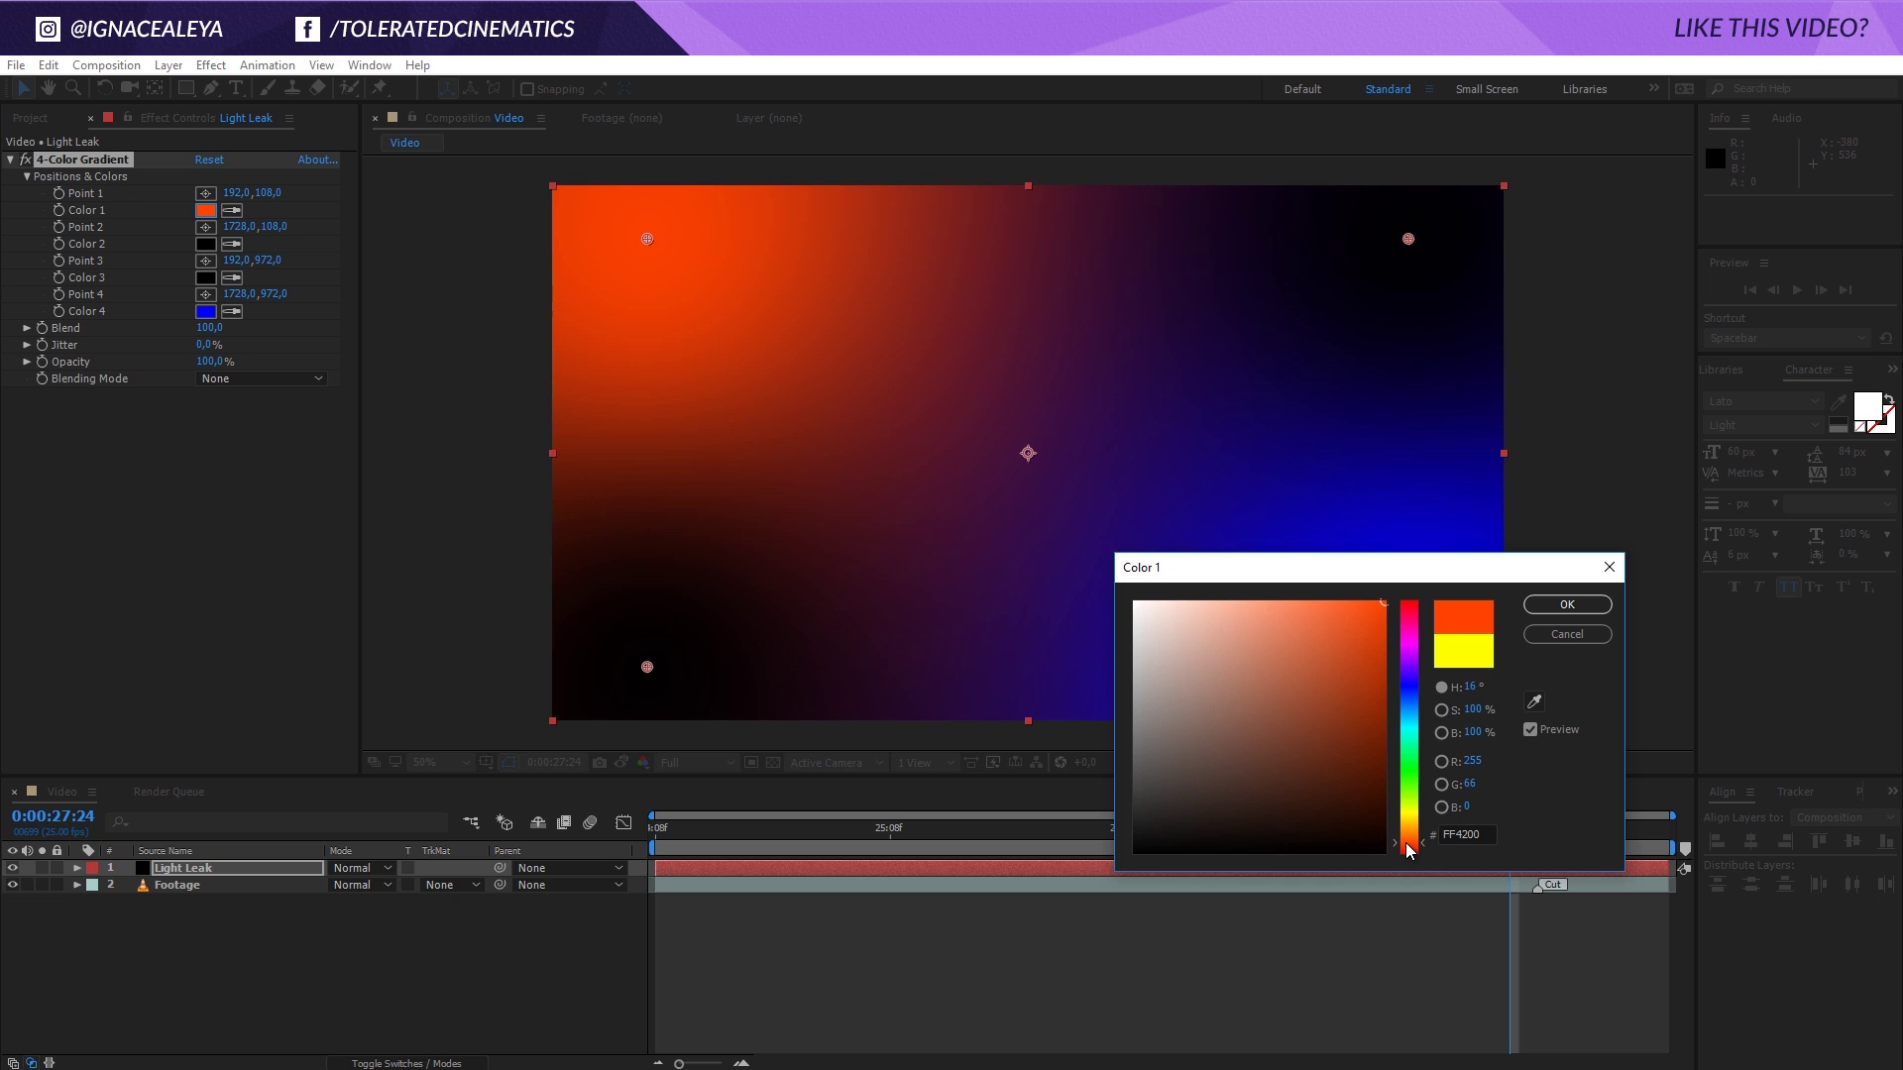
left_click(1567, 605)
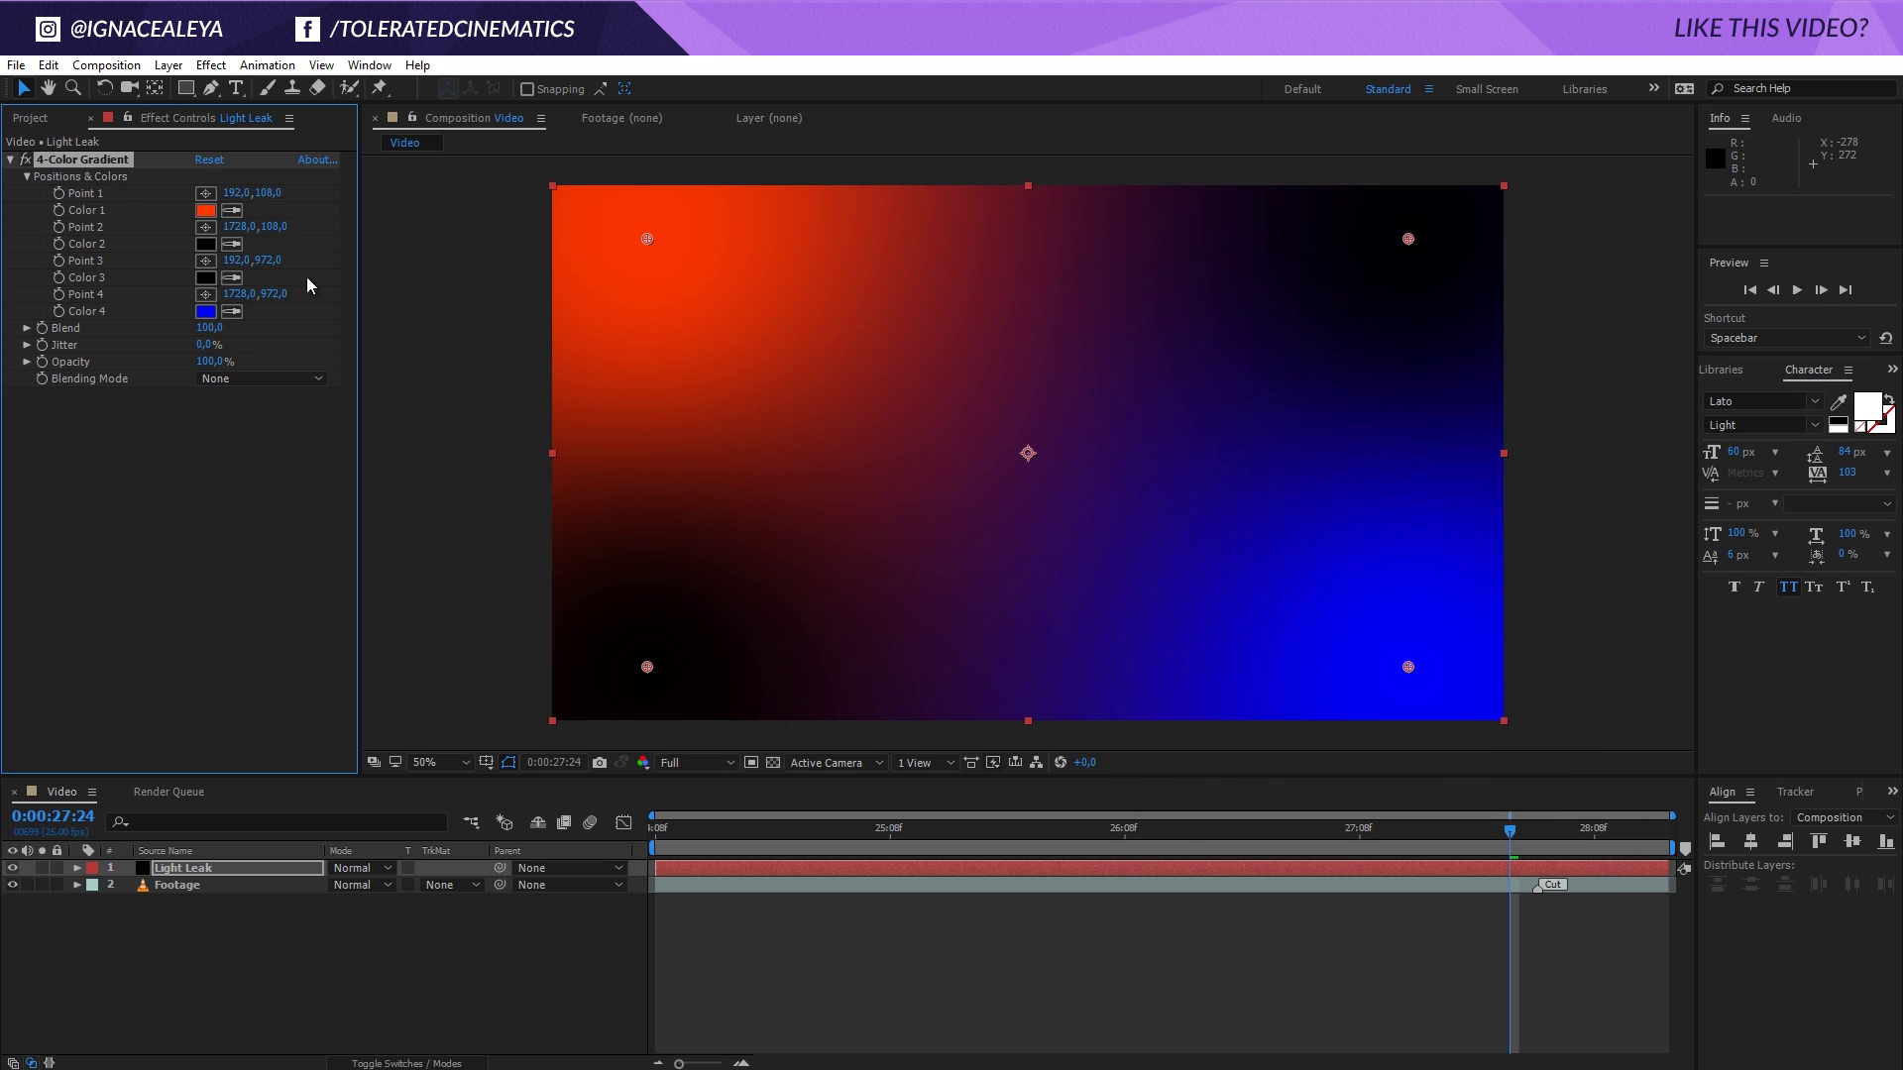
Set gradient Color 4 to light blue 0090FF
left_click(206, 311)
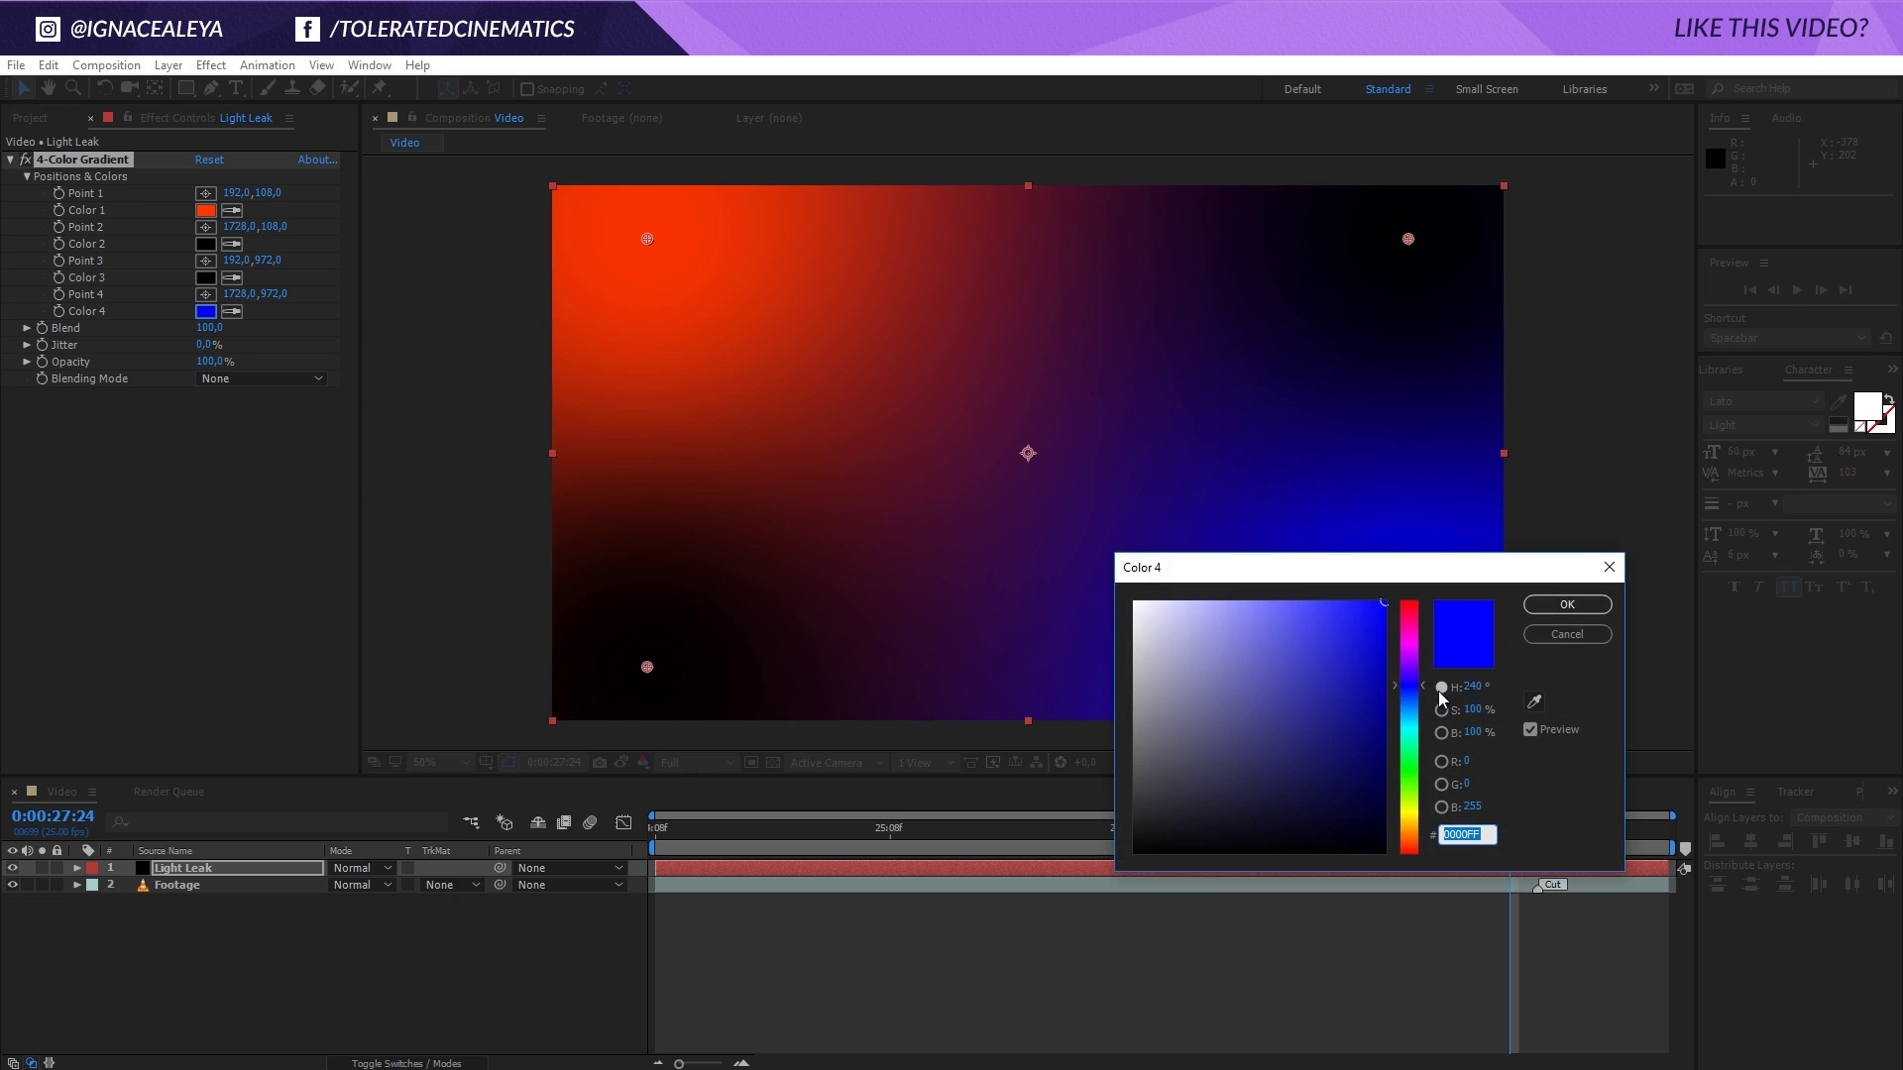
left_click_drag(1418, 689, 1418, 701)
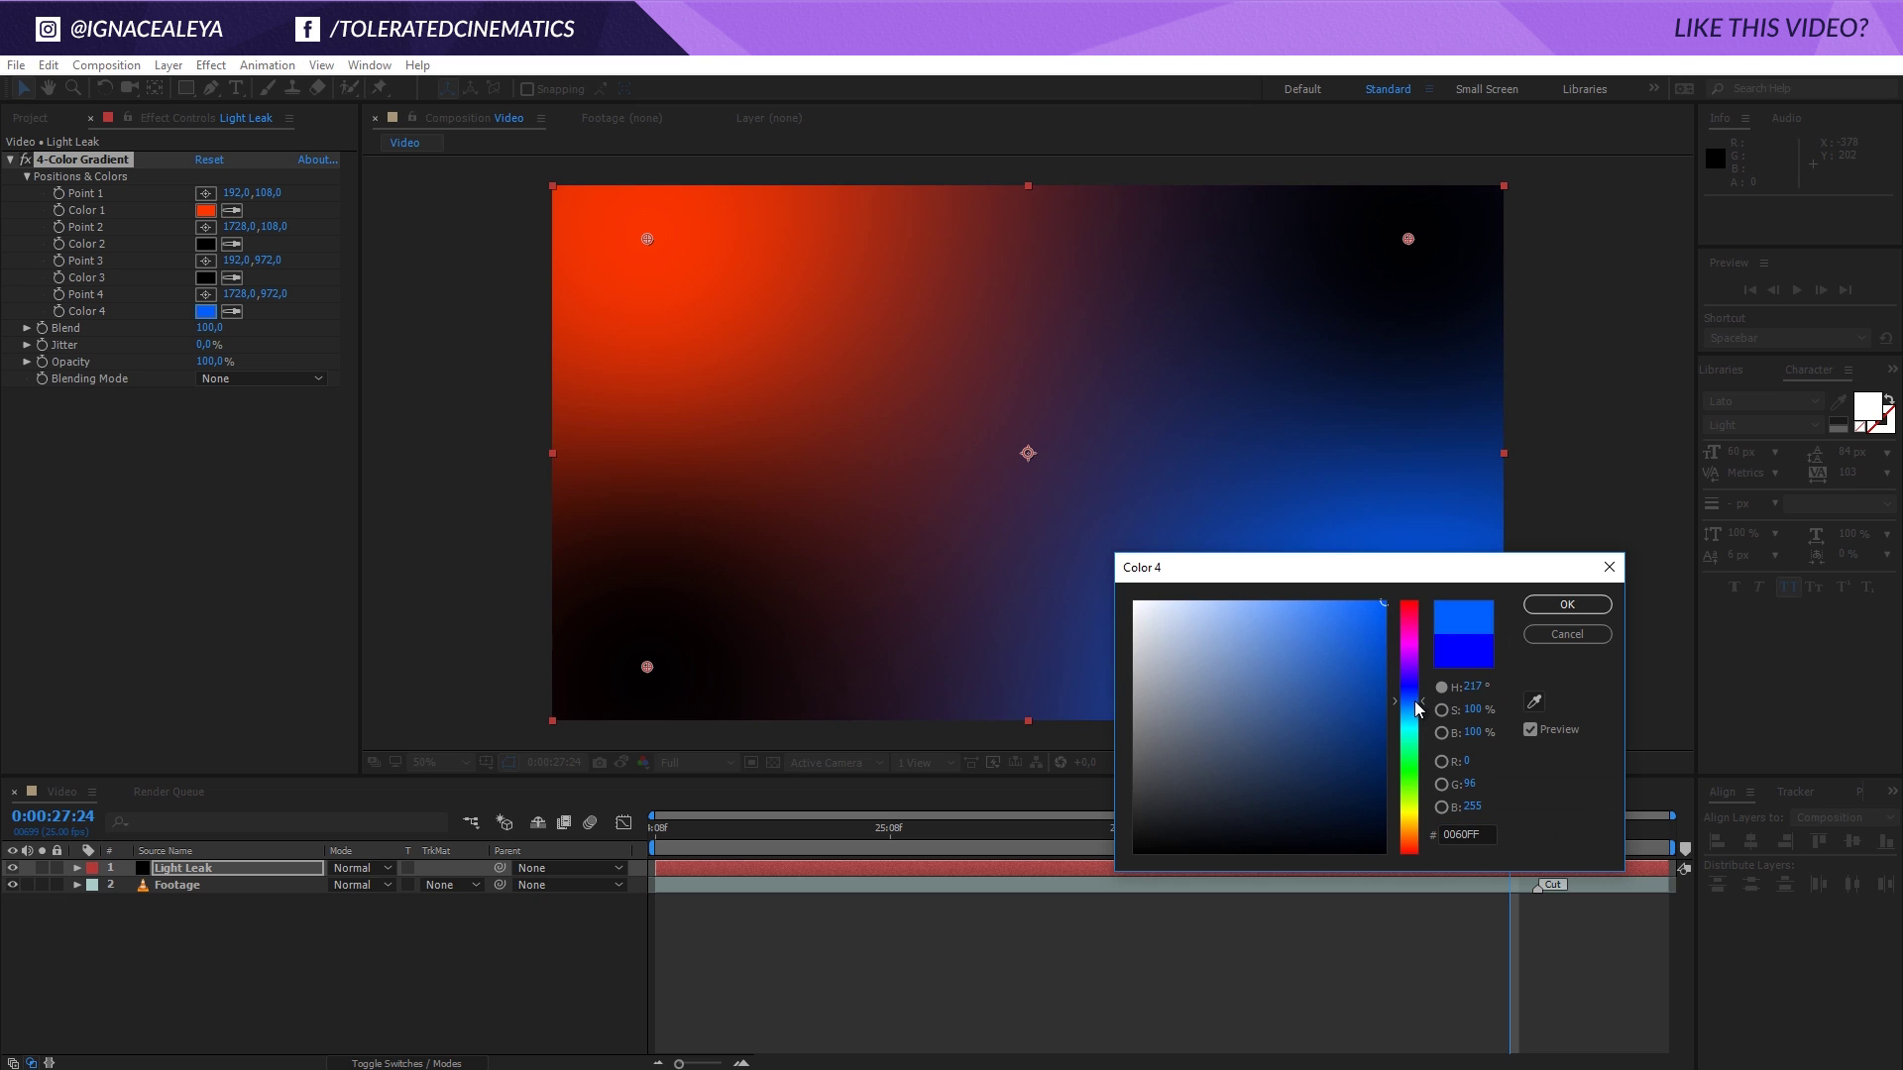
left_click(1414, 676)
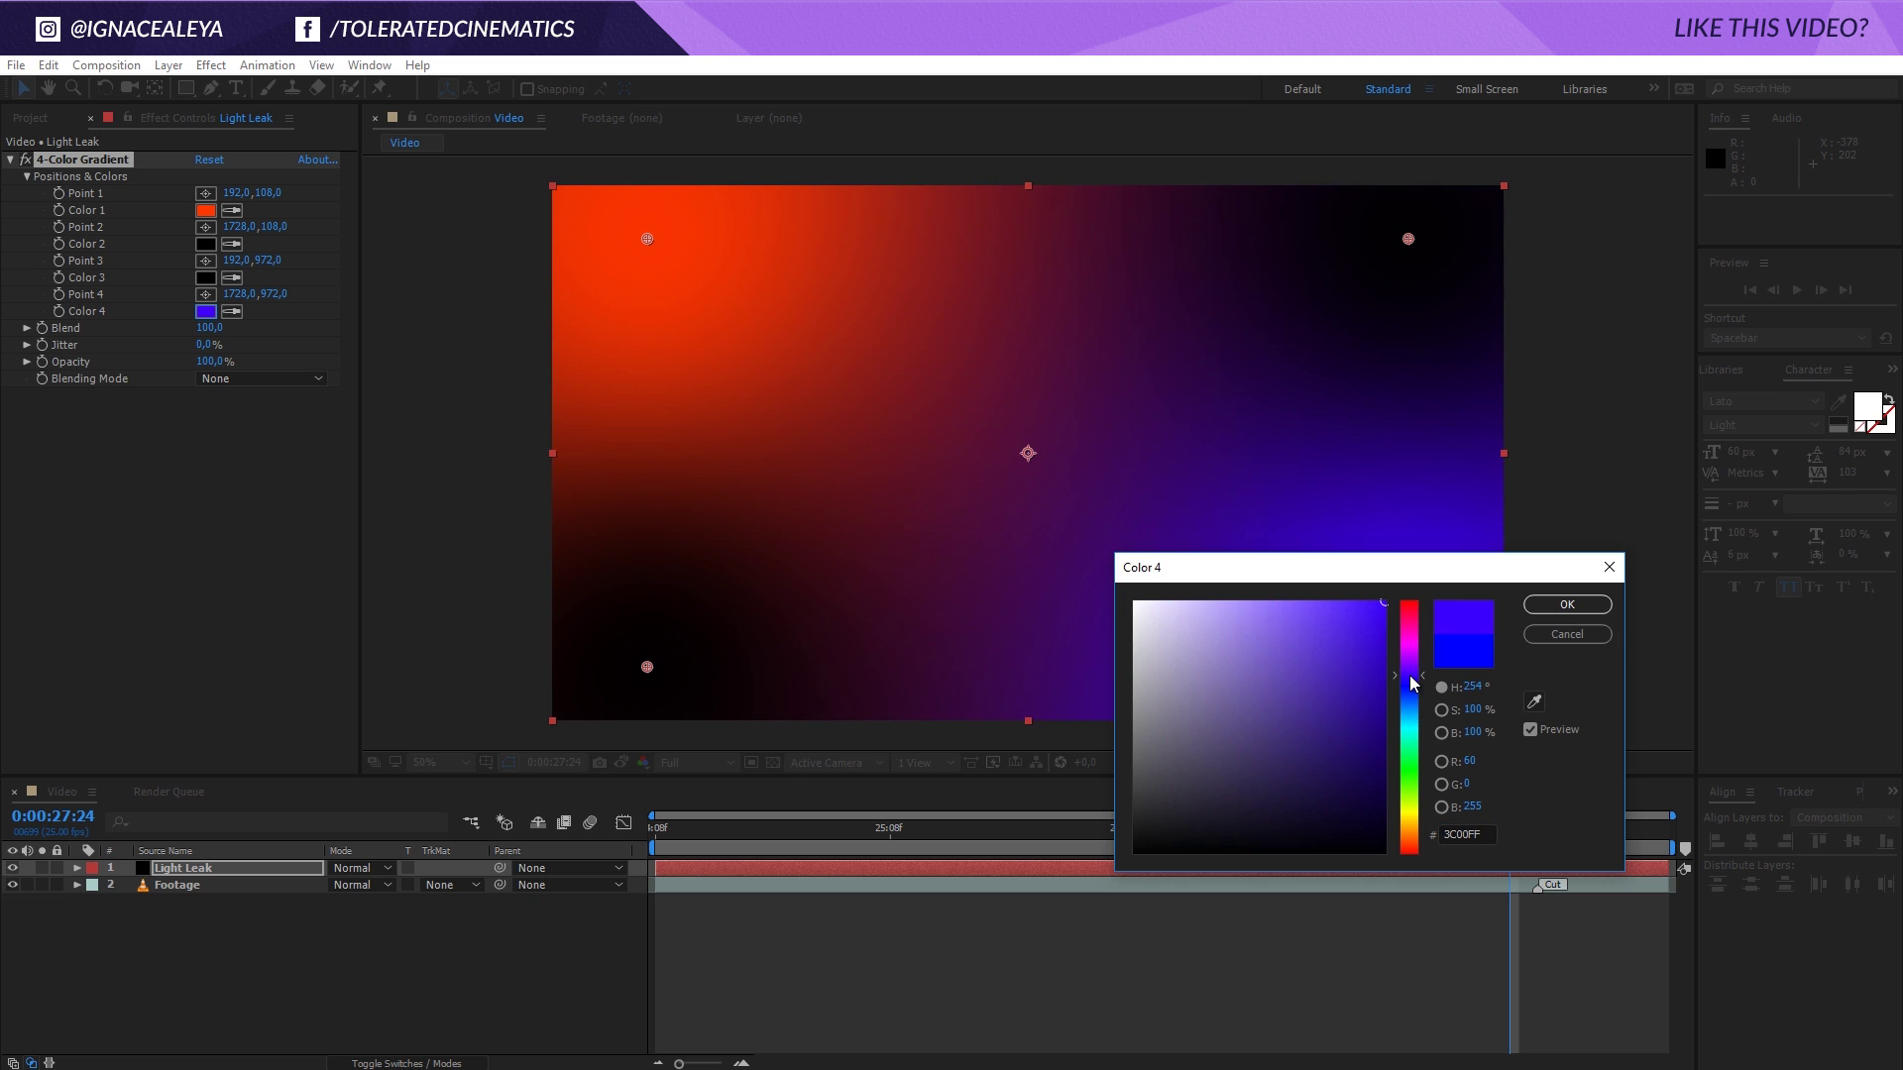
left_click_drag(1414, 681, 1415, 701)
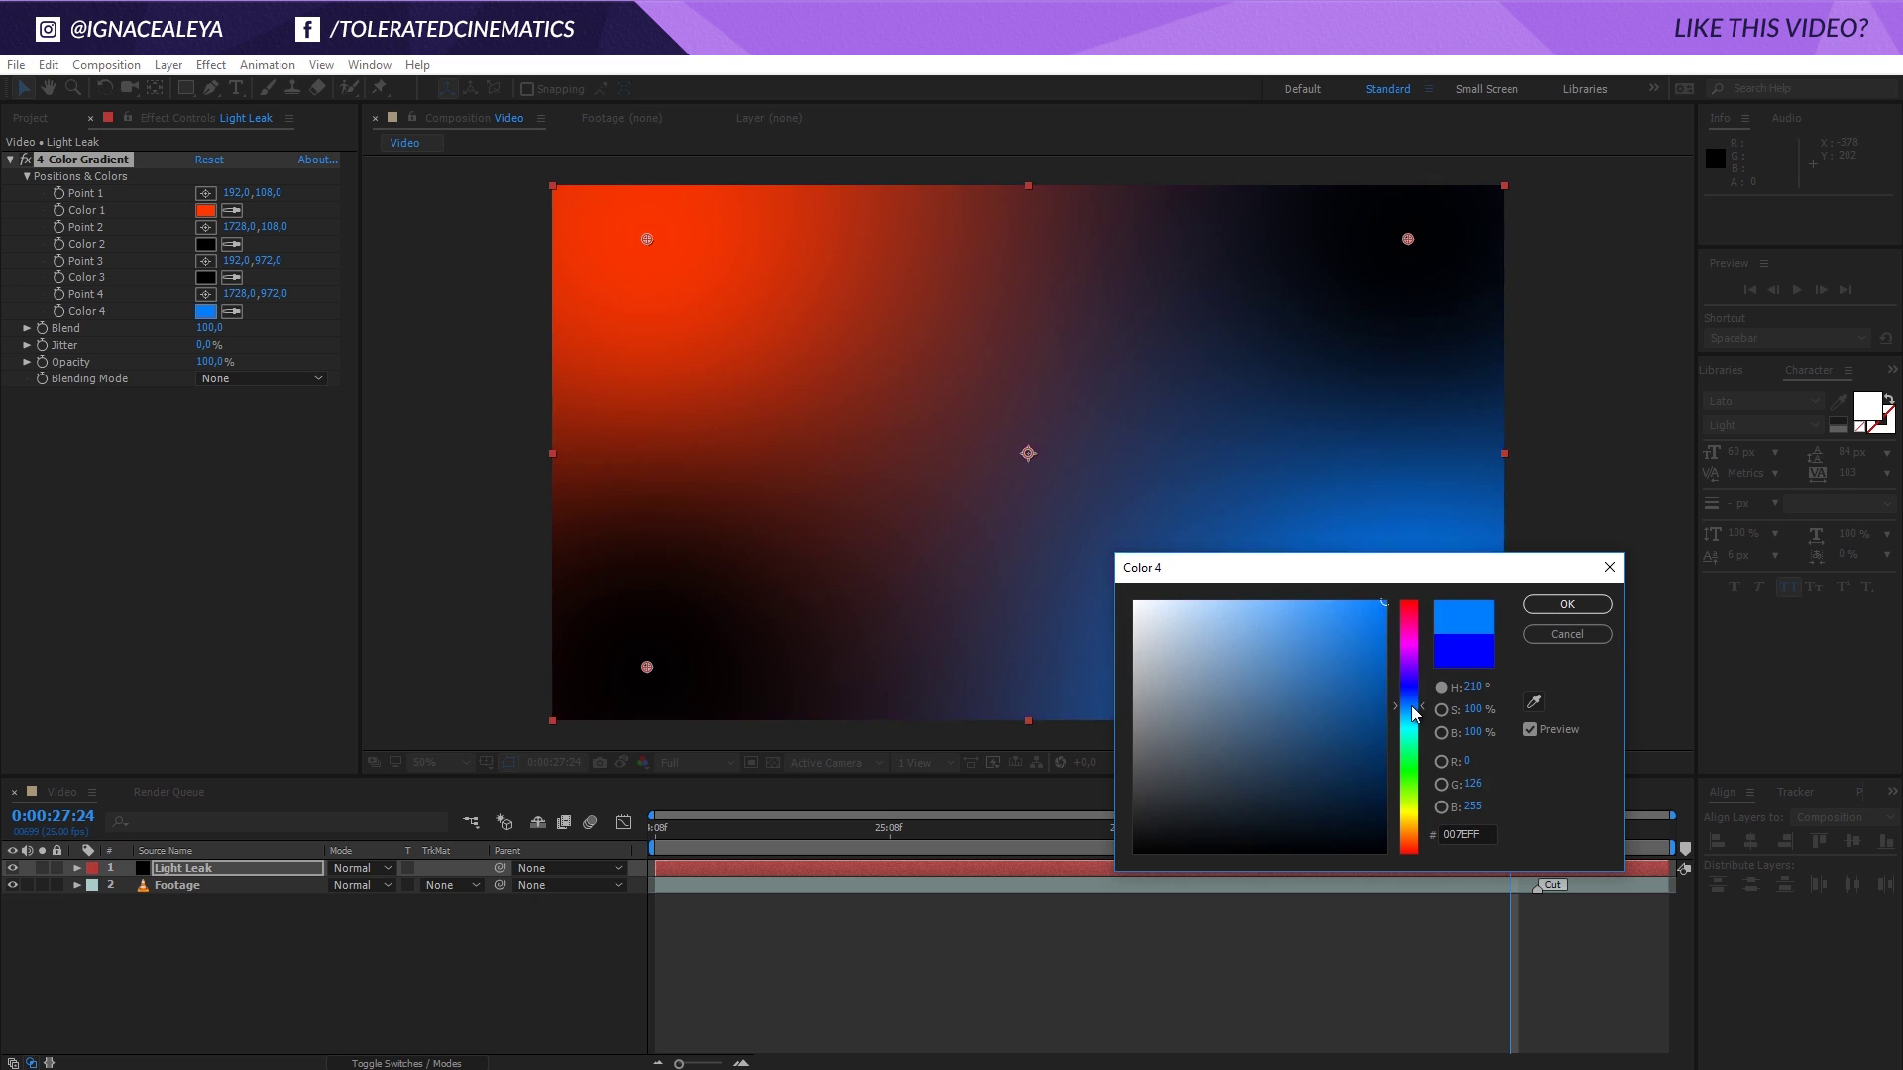
left_click(1415, 708)
left_click(1567, 606)
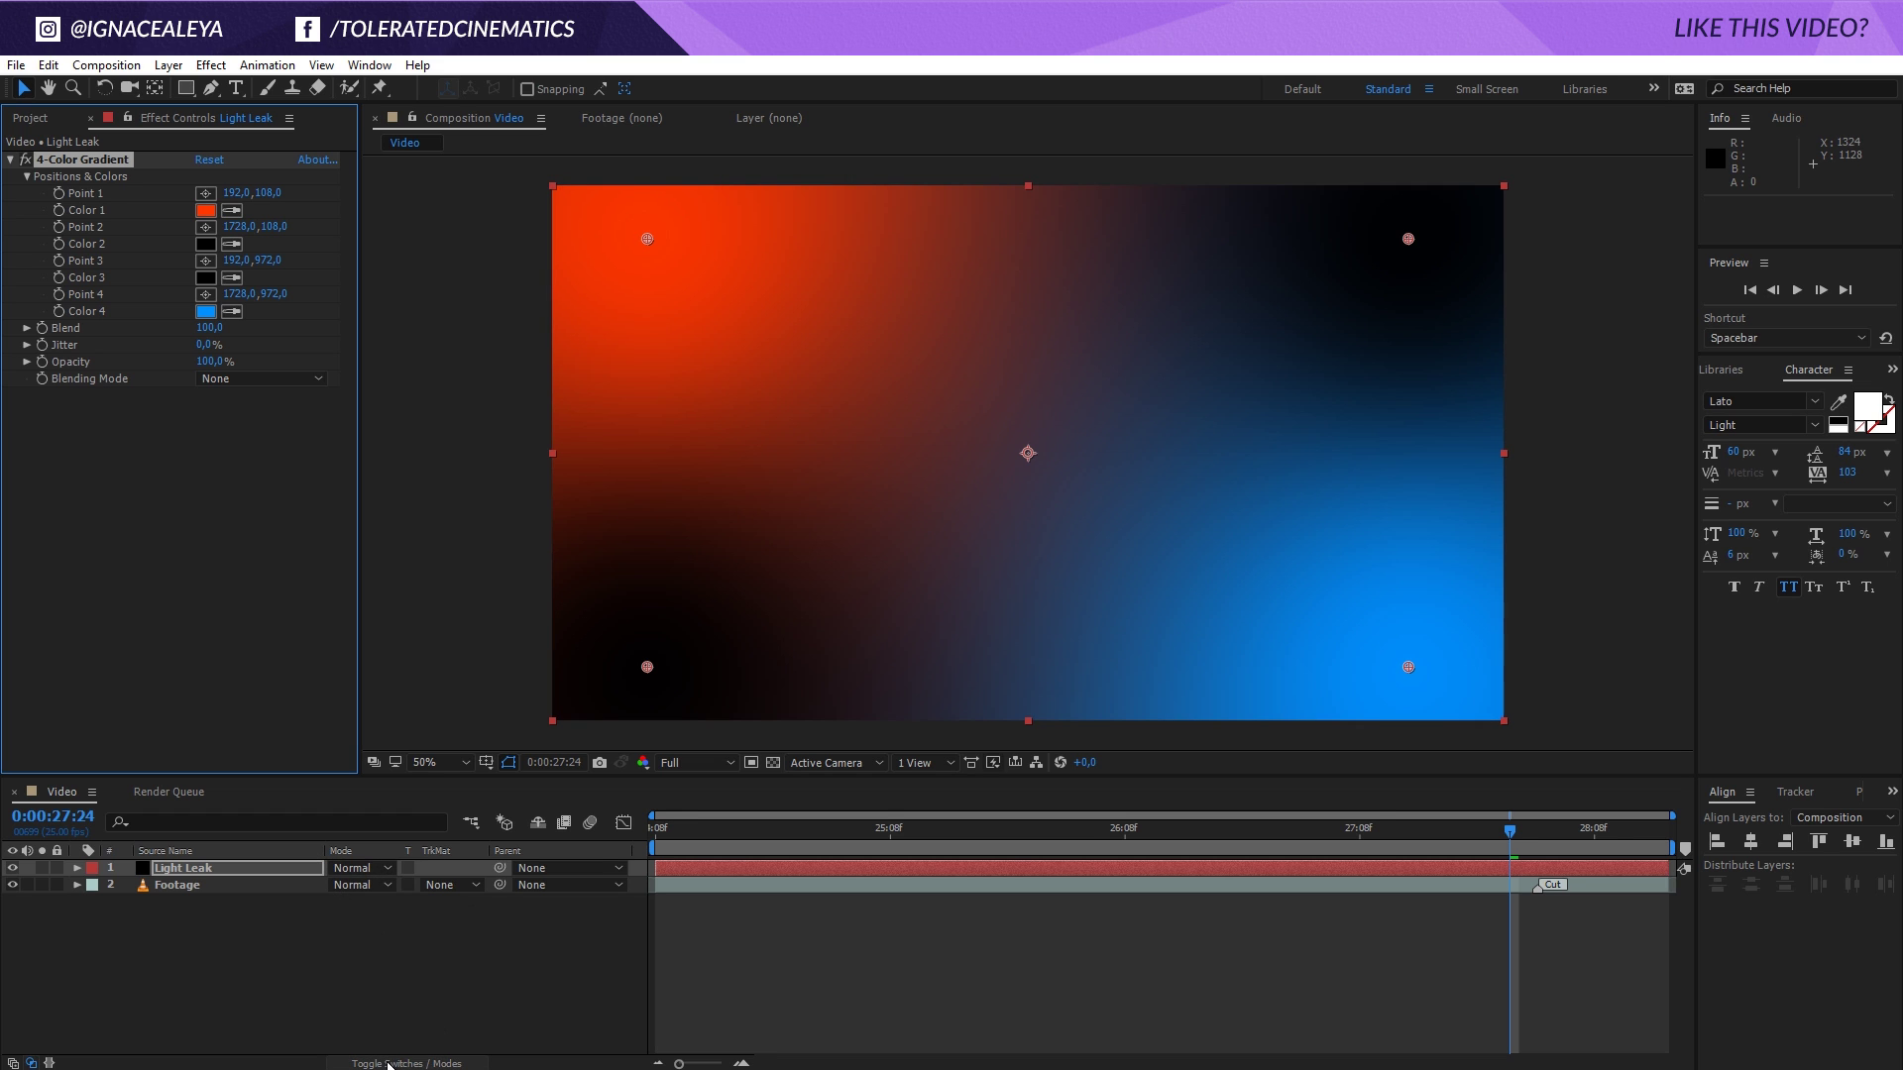
Set the Light Leak layer's blend mode to Screen after trying Add
left_click(389, 1064)
left_click(389, 1064)
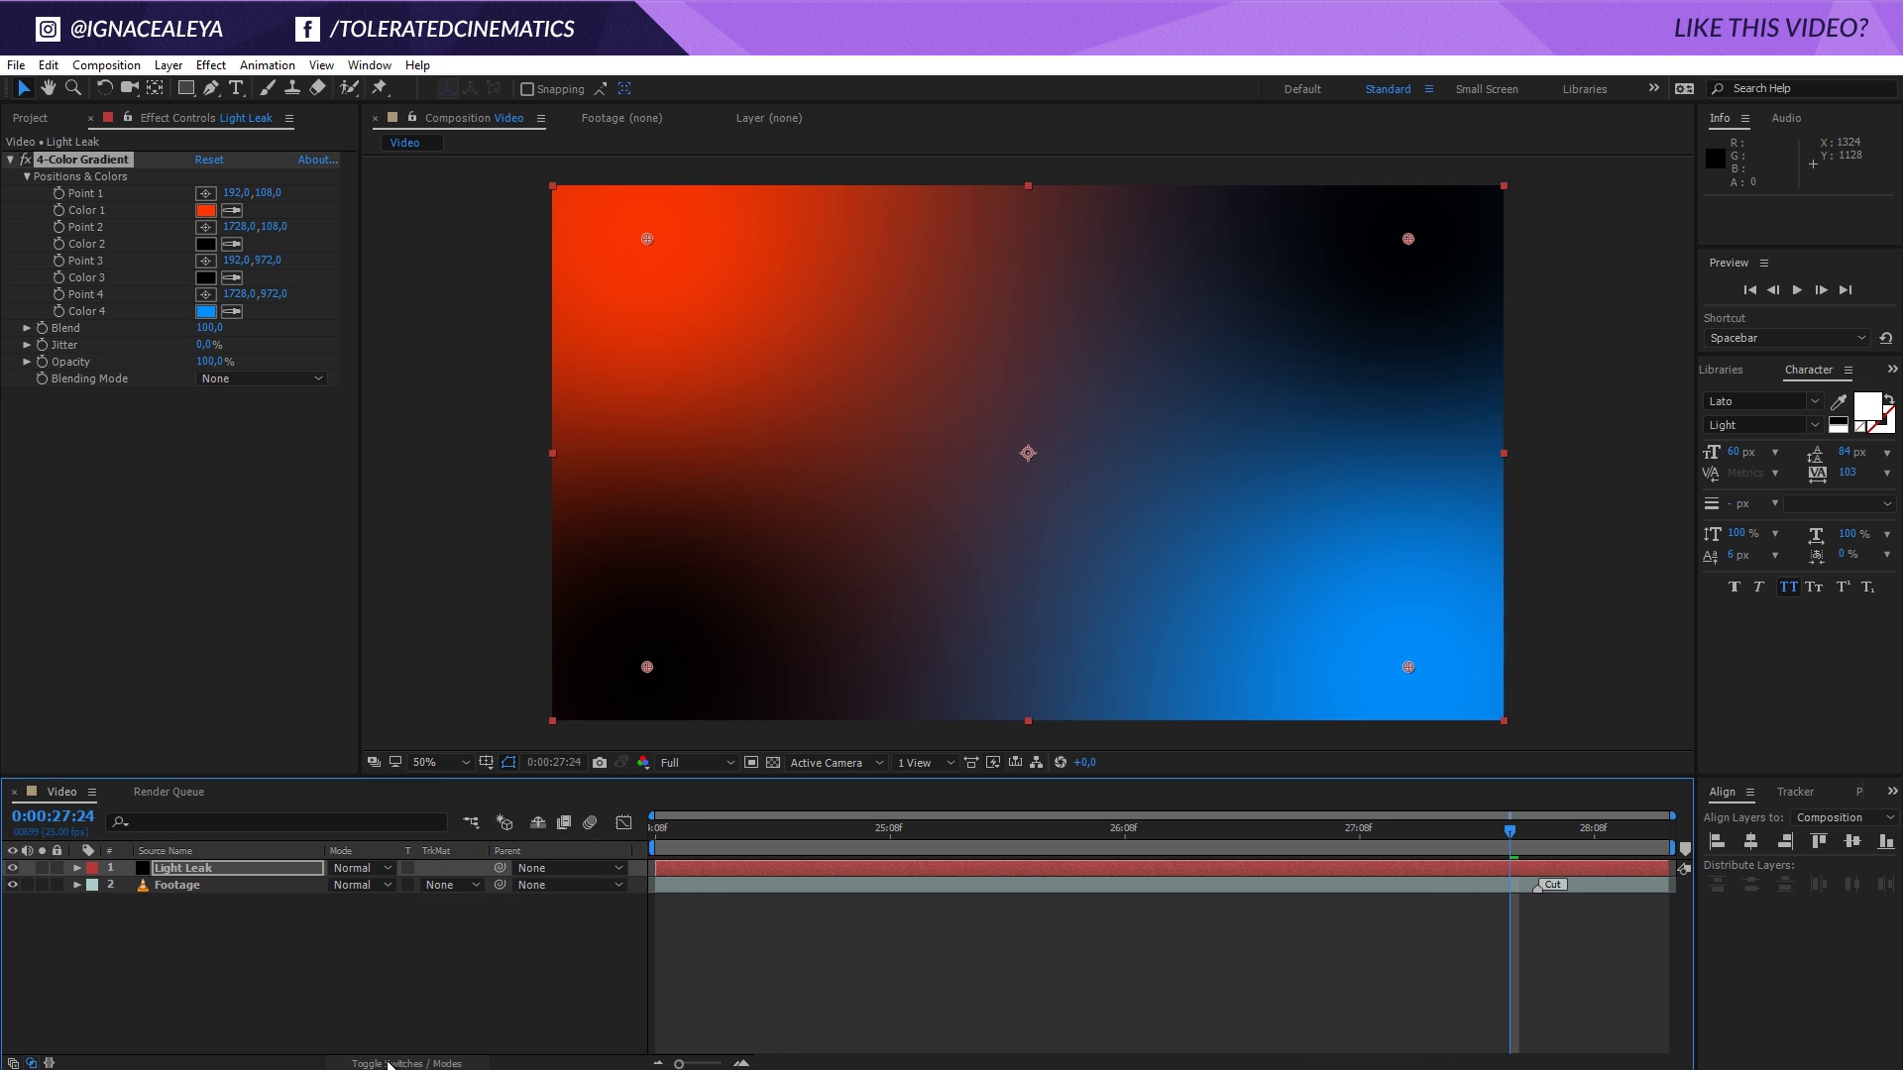
left_click(359, 869)
left_click(426, 414)
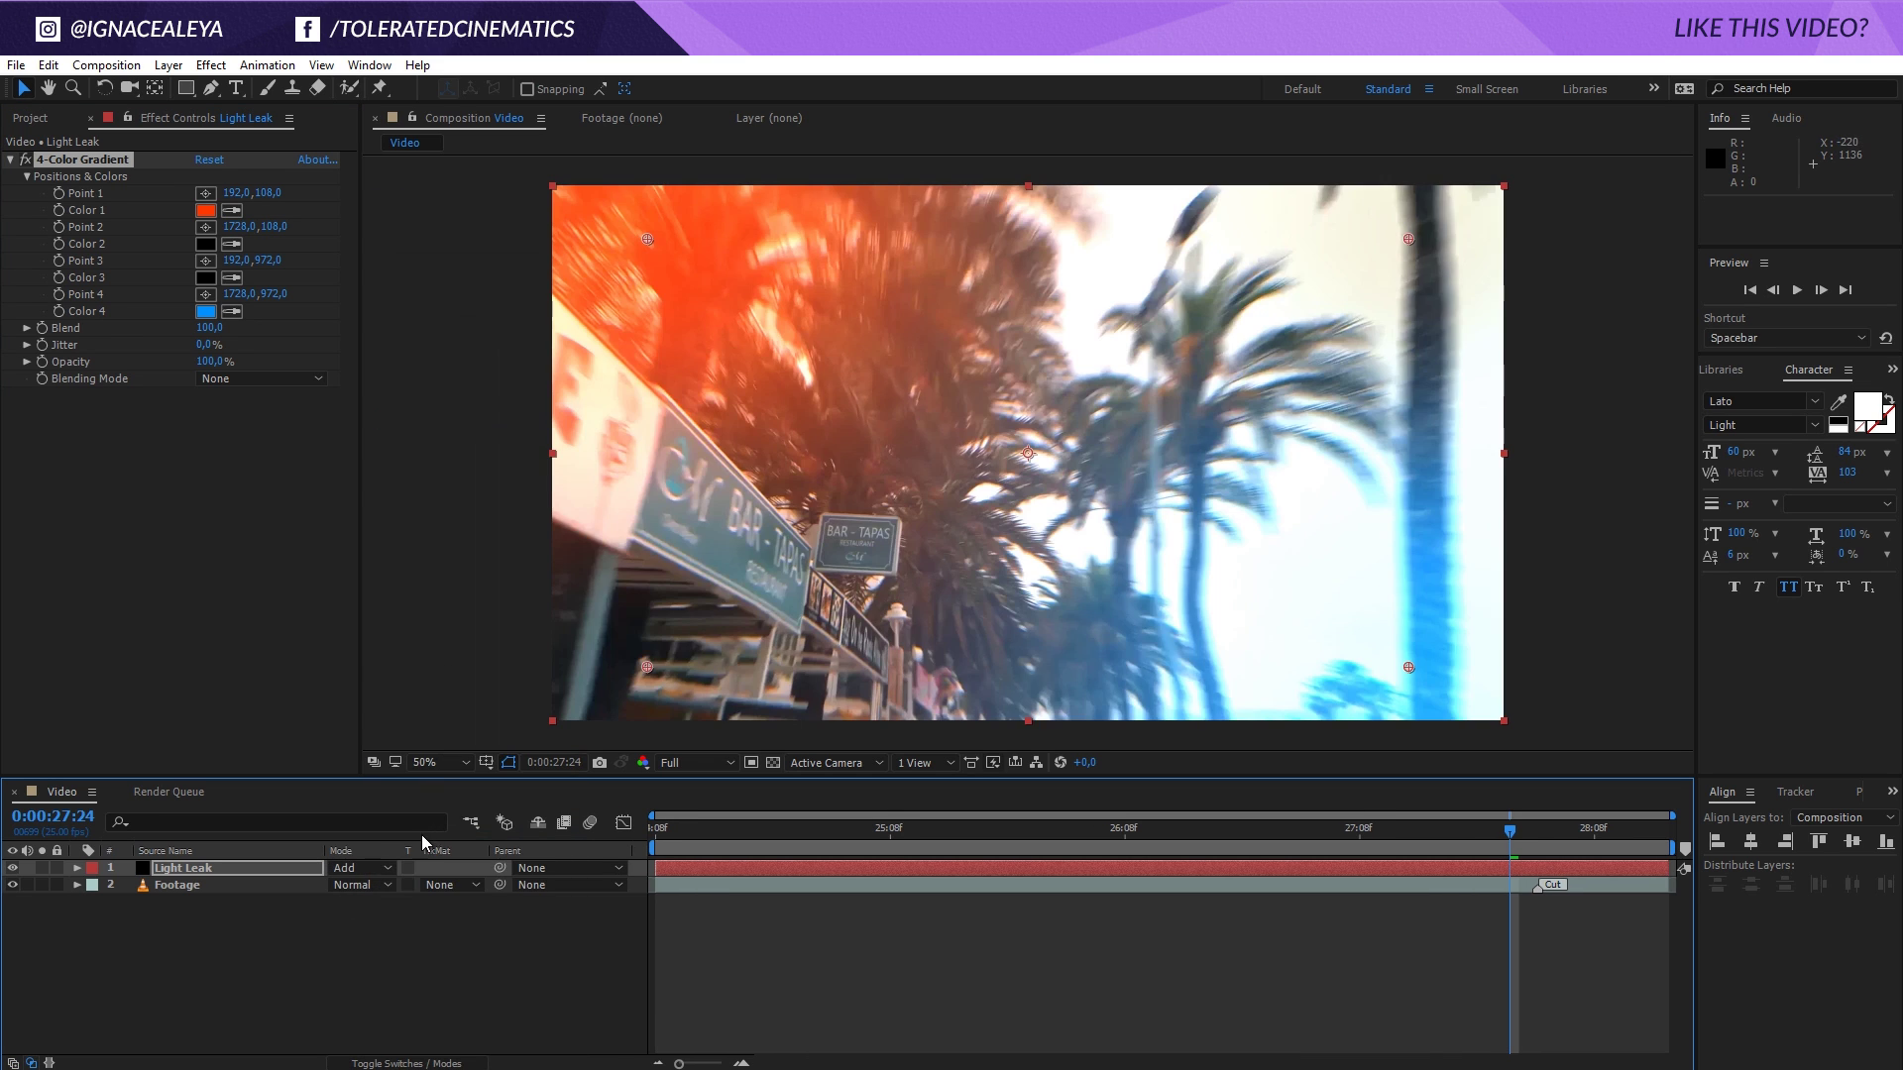
left_click(361, 868)
left_click(459, 462)
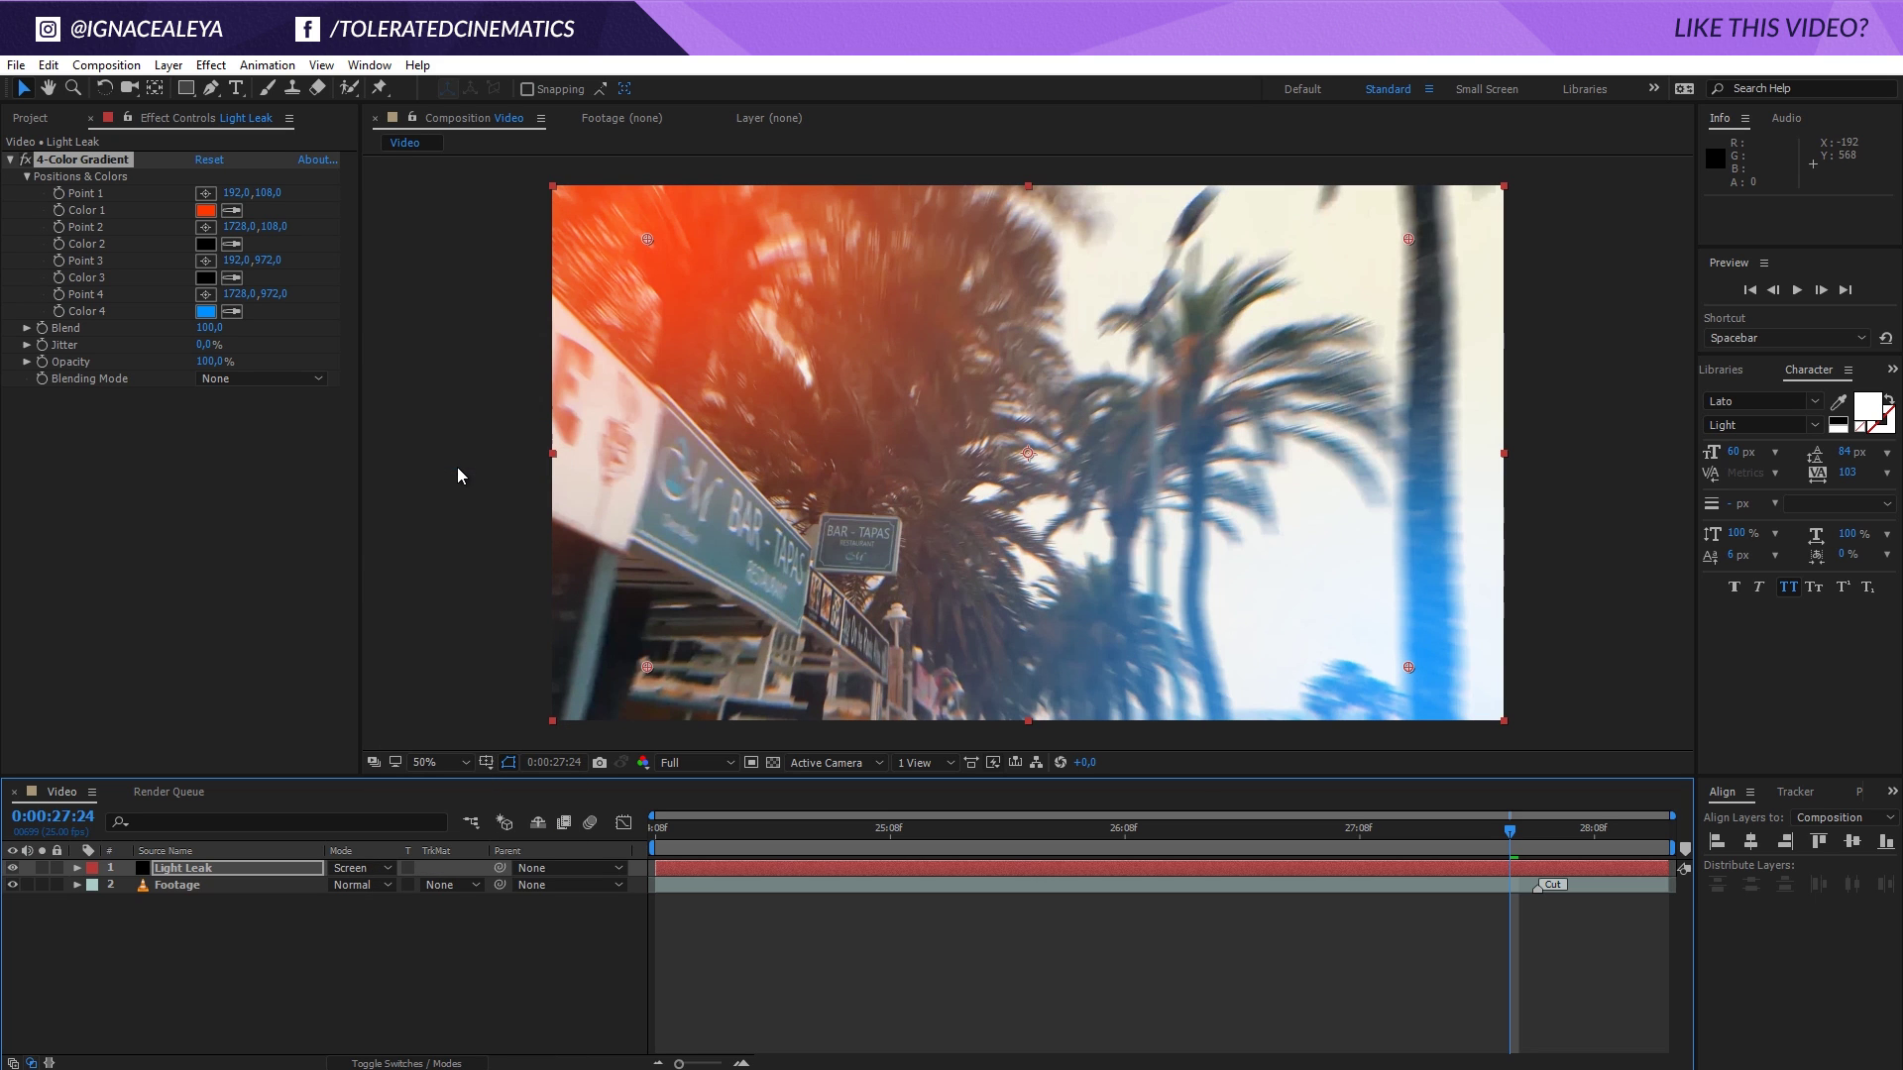
Make Color 4 a deeper blue 0060FF and Color 1 orange FF6600, then return to 25:12
left_click(205, 311)
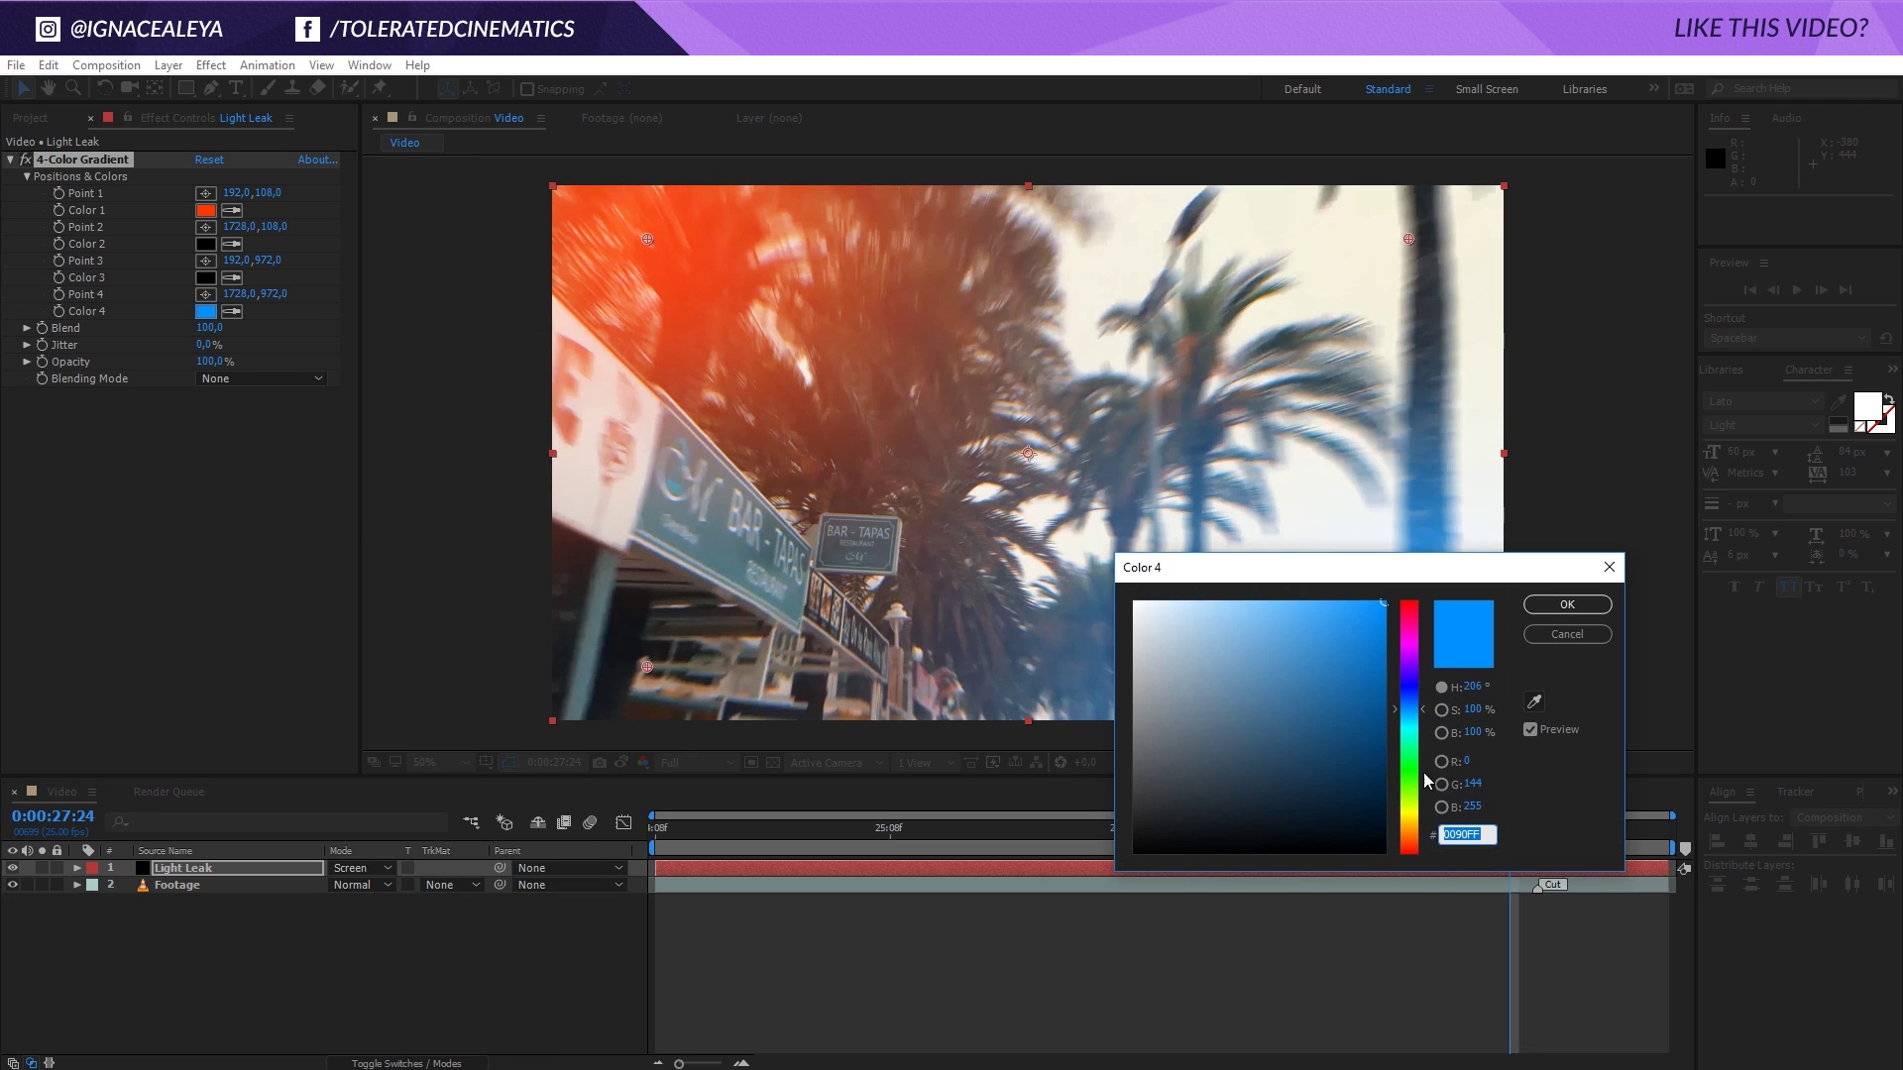
left_click_drag(1410, 713, 1413, 707)
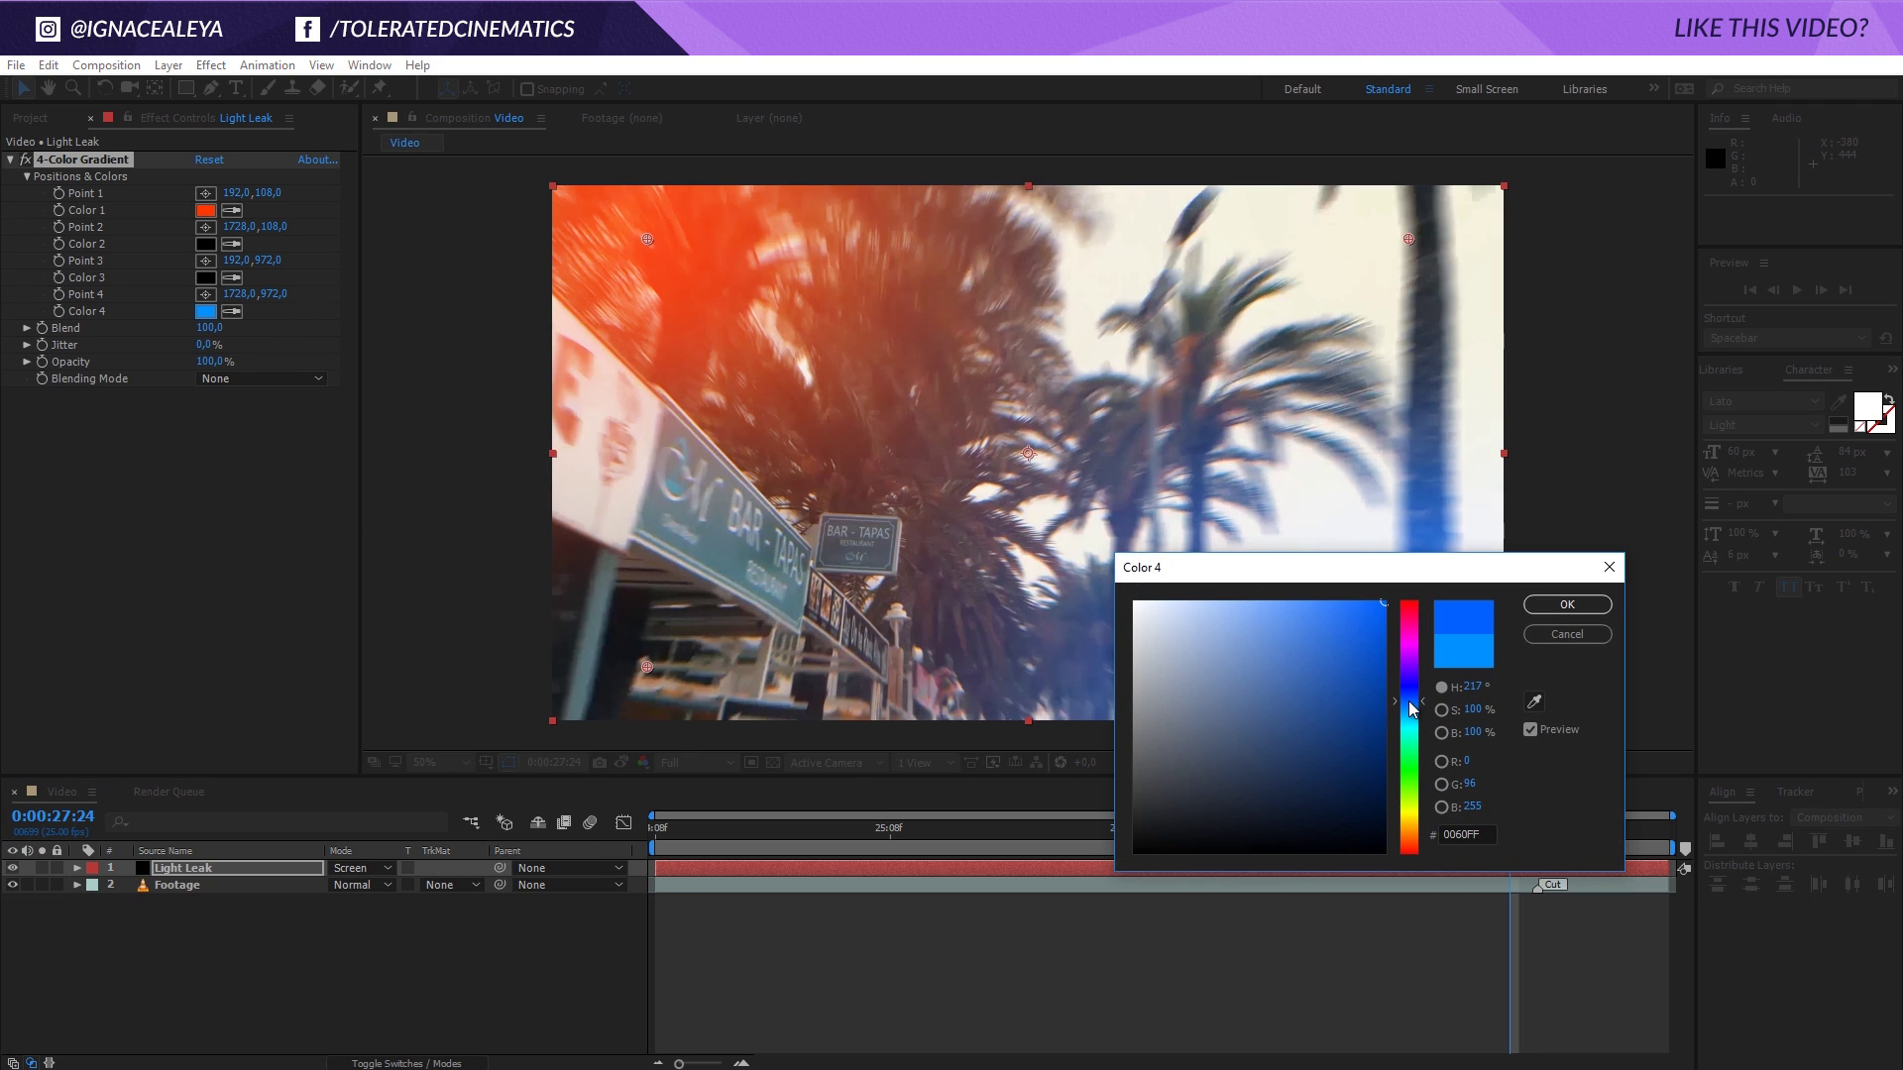
left_click(1567, 604)
left_click(205, 210)
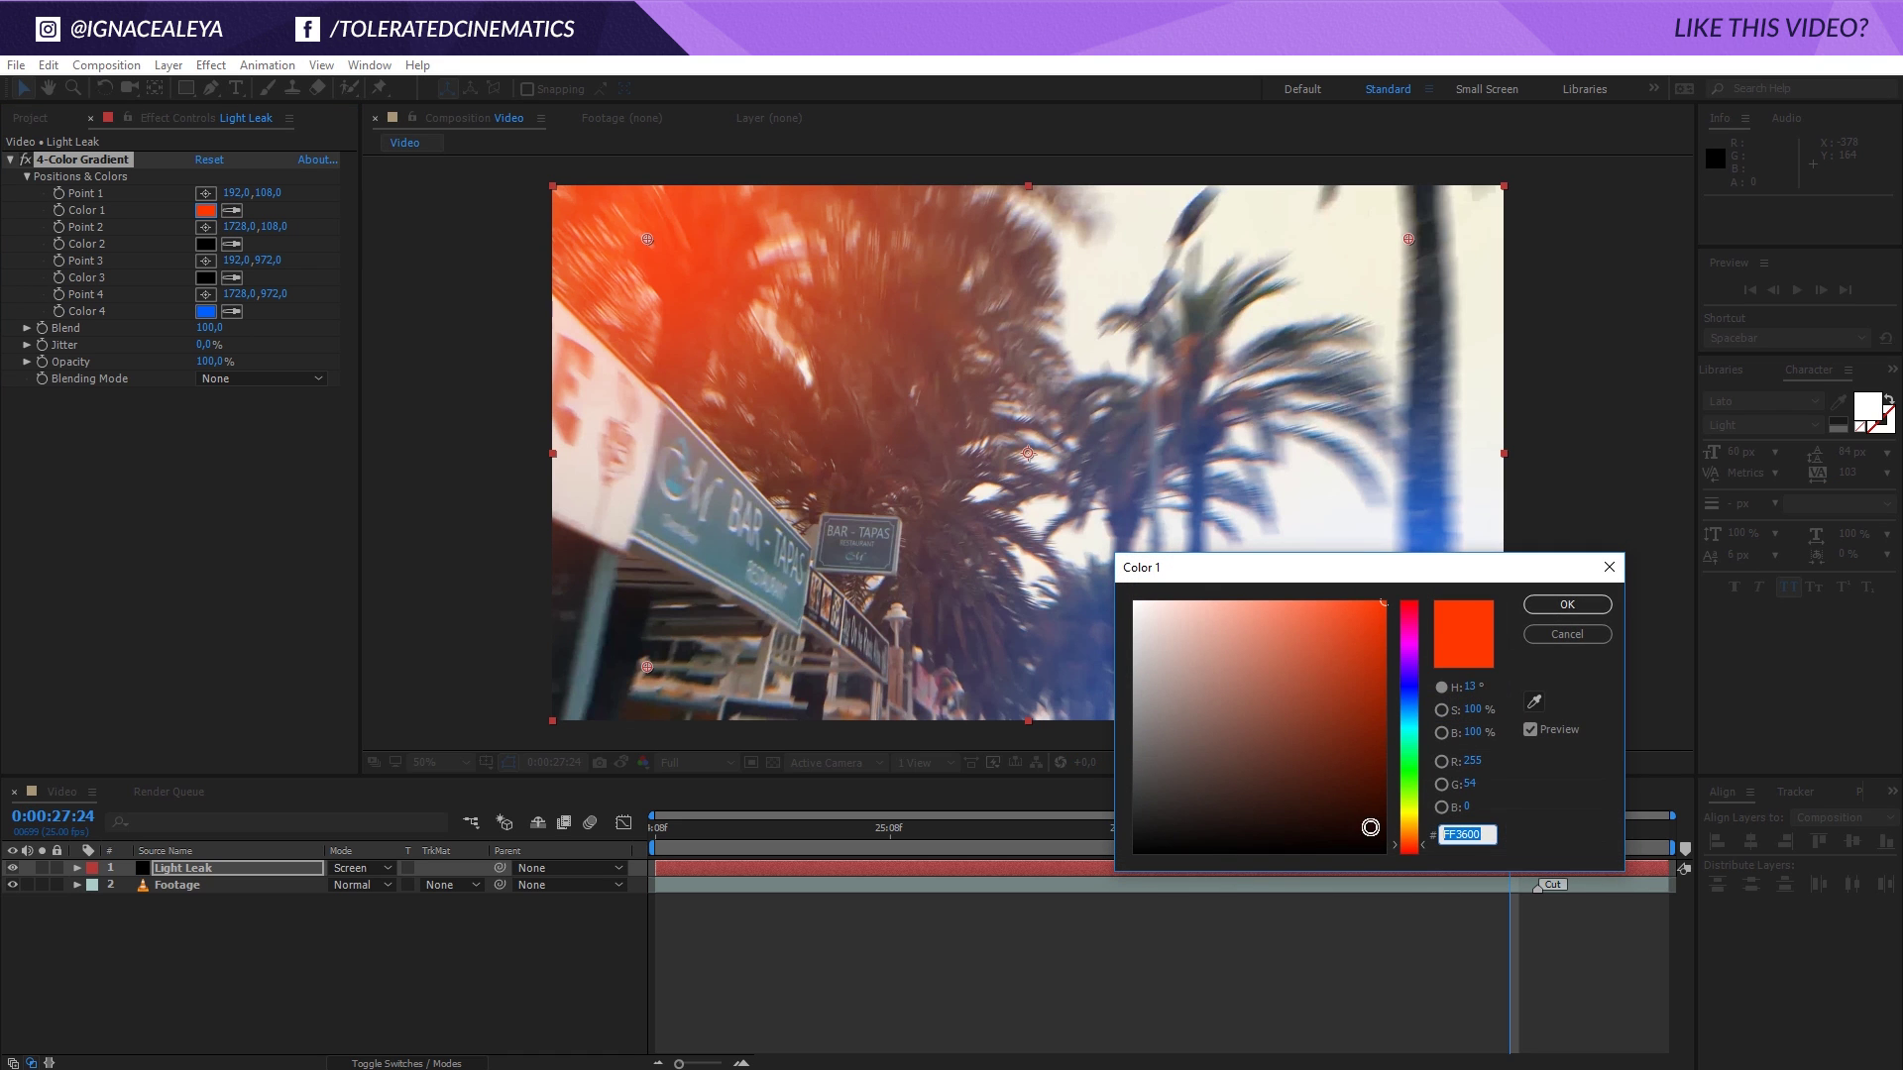
left_click(1412, 838)
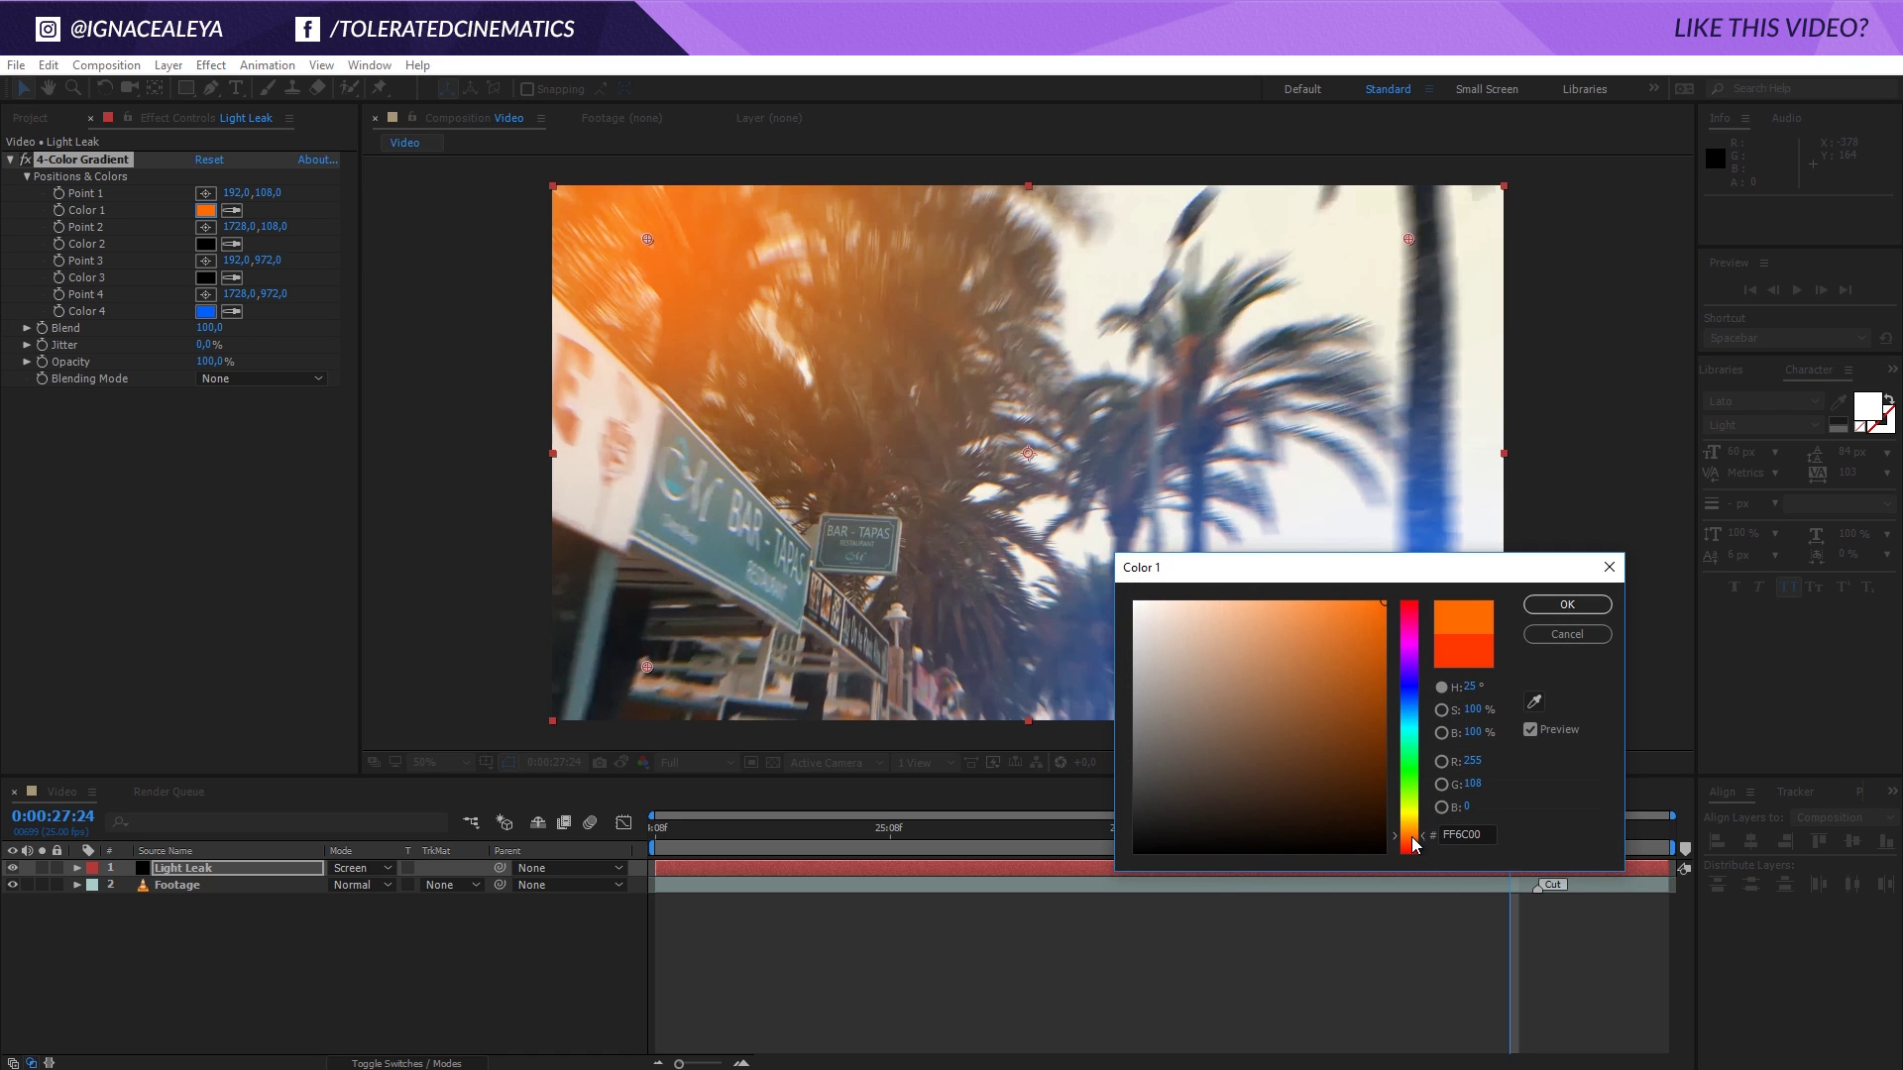
left_click(1566, 604)
left_click_drag(1476, 837, 930, 847)
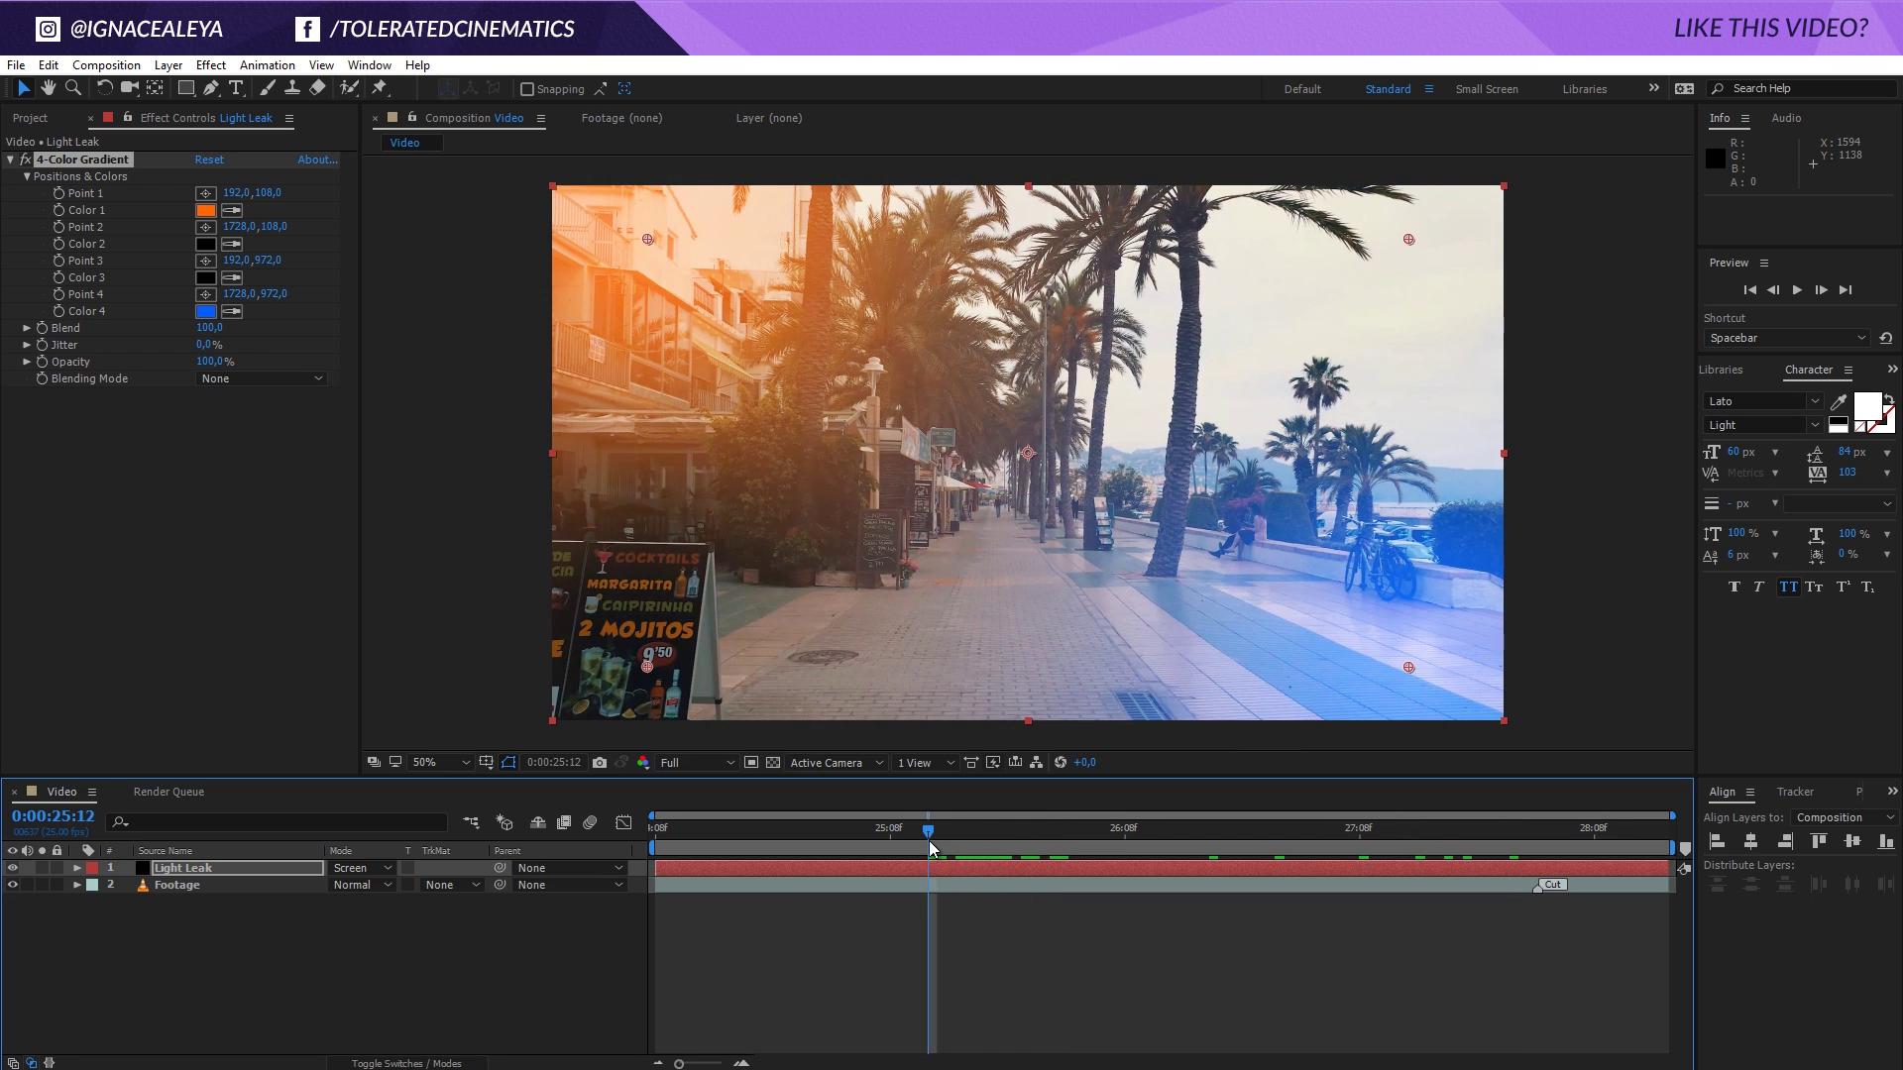
Give gradient Point 1 a wiggle(1,2000) expression and scrub the timeline to watch it drift
left_click(58, 193, "alt")
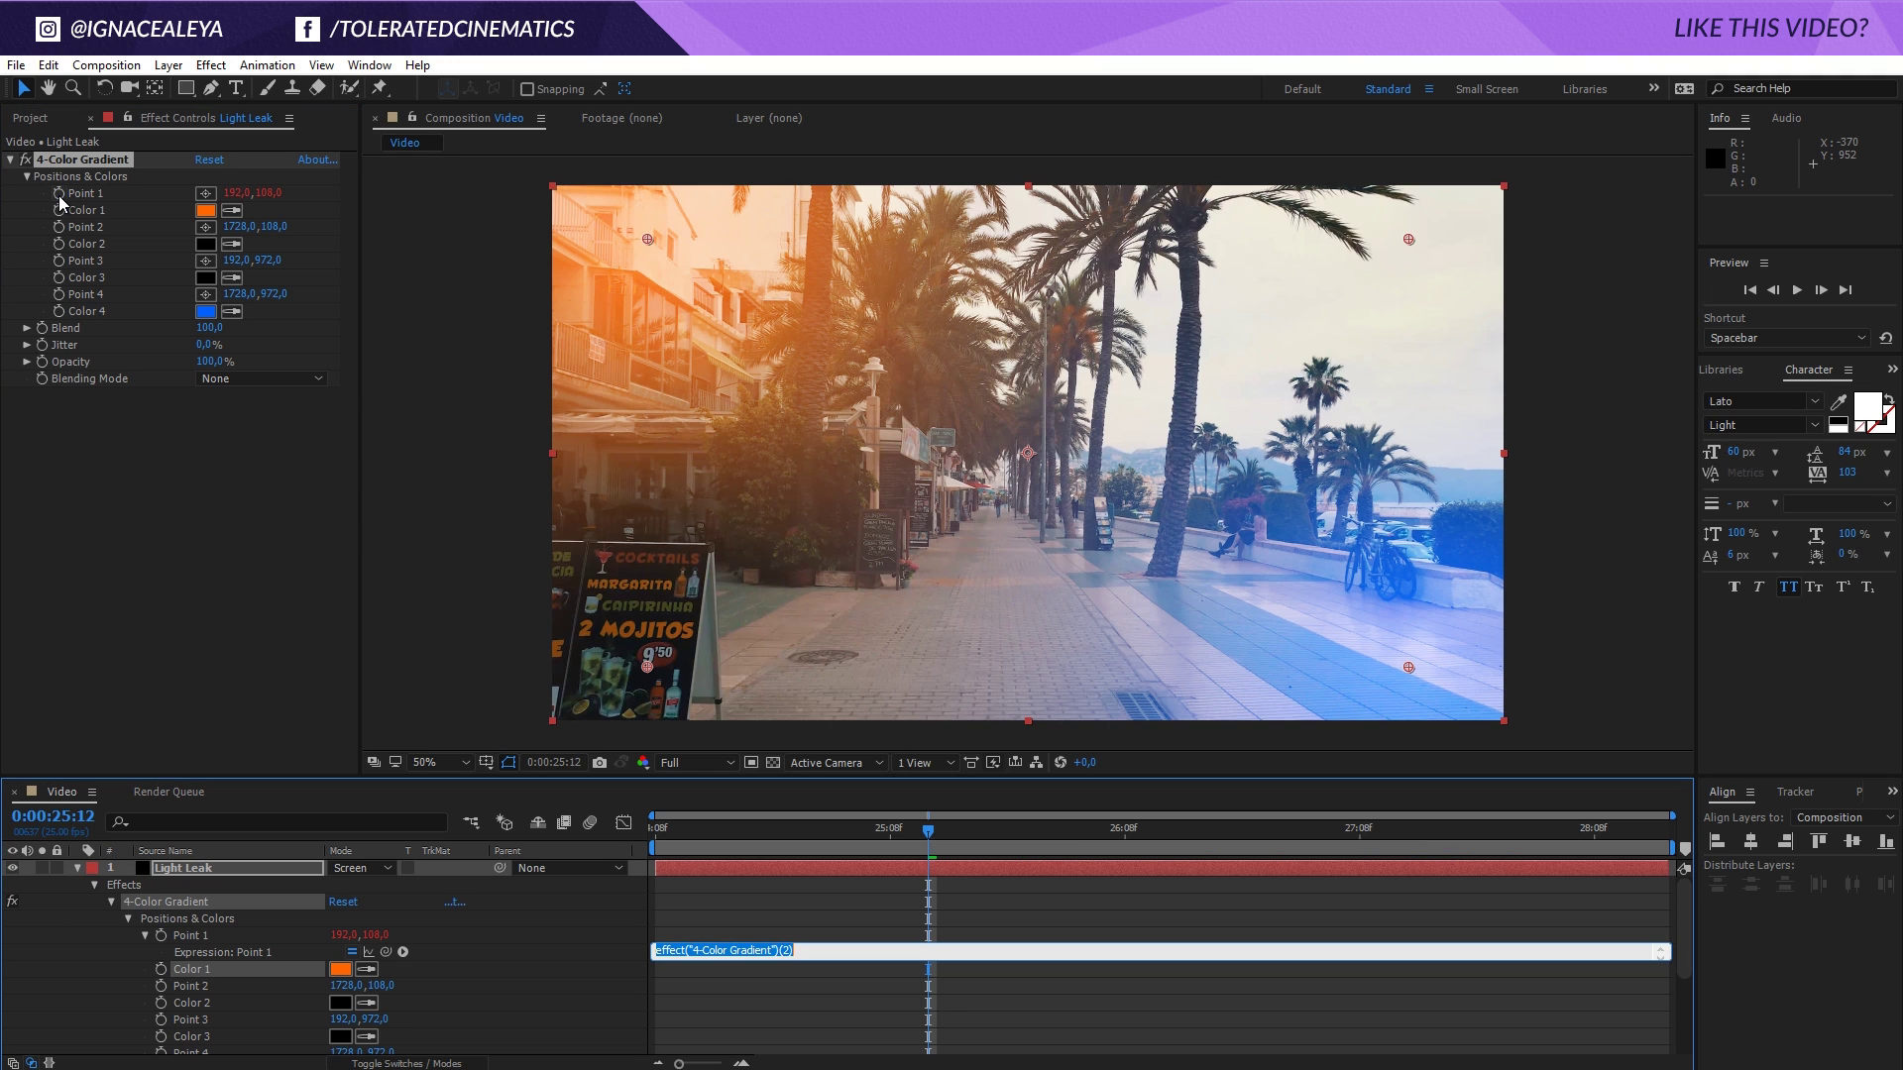
type("wiggle(1,2000")
left_click(728, 921)
left_click(417, 327)
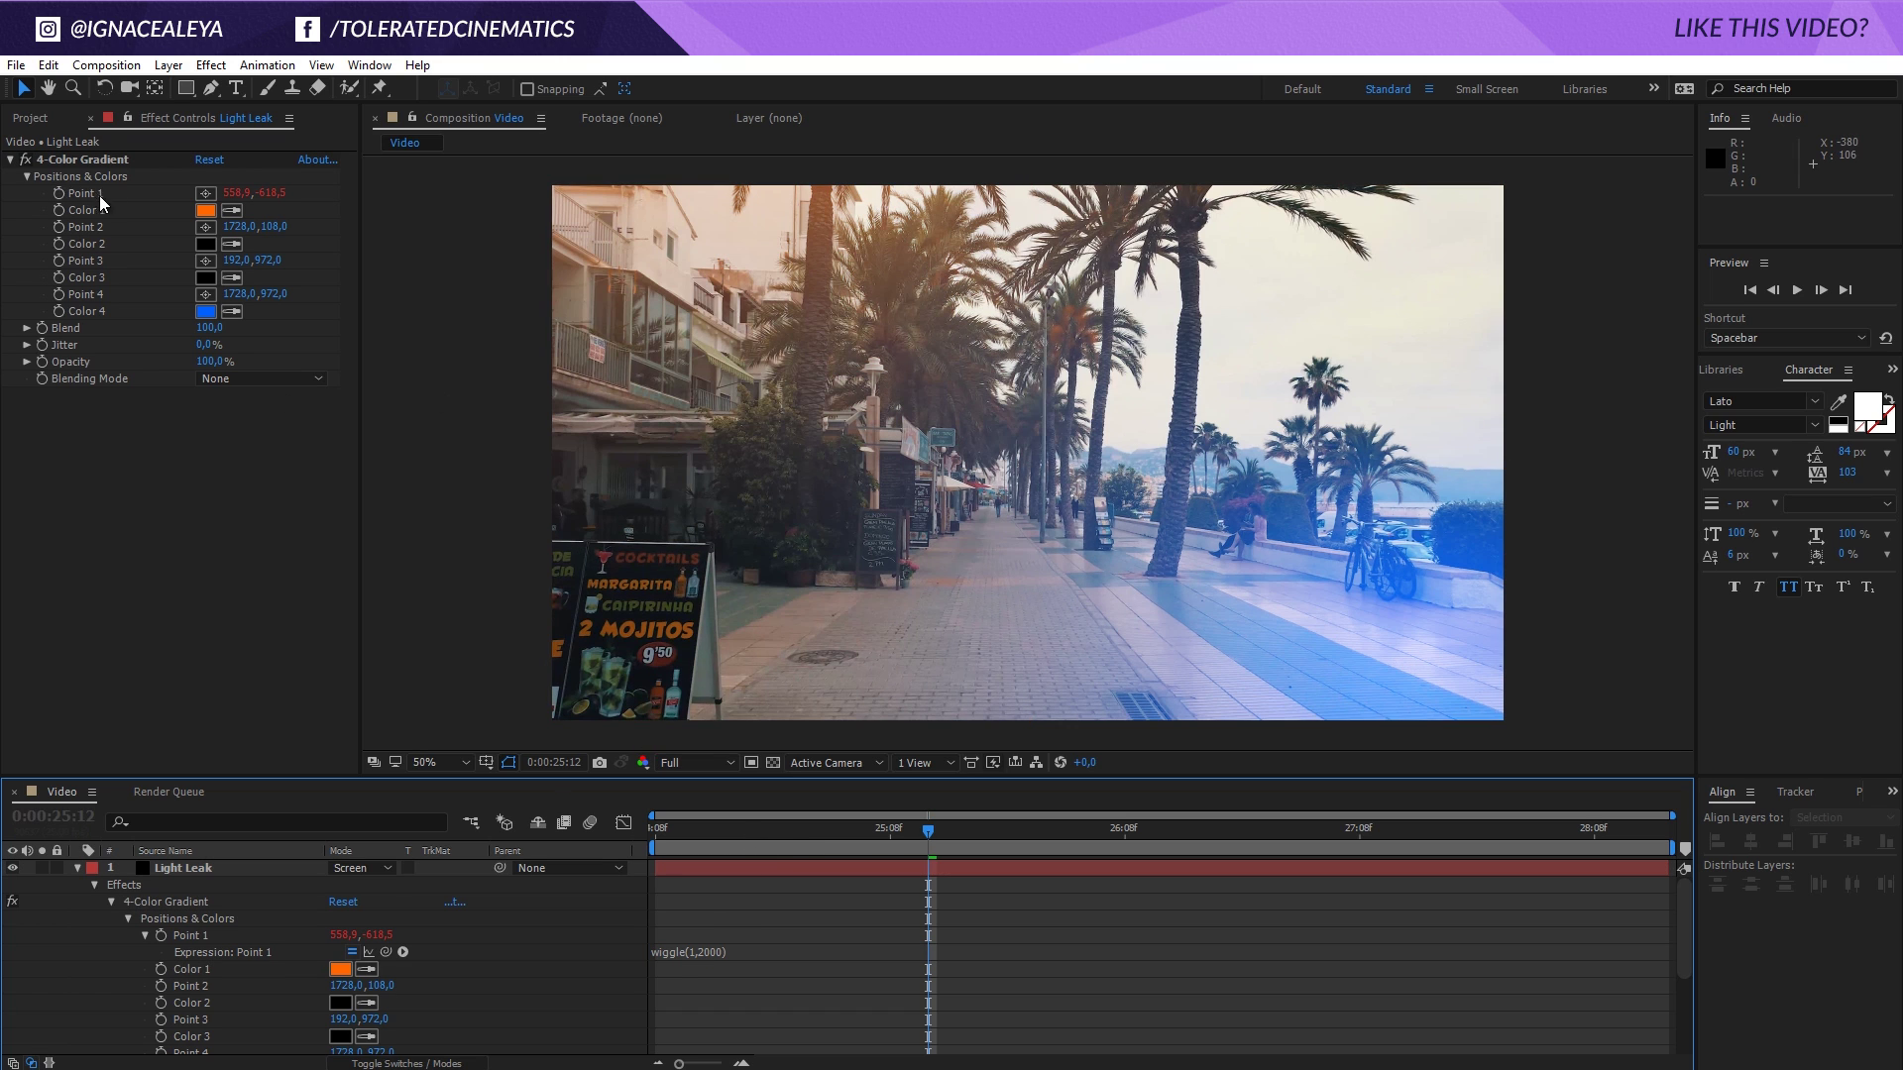
left_click(110, 168)
scroll(718, 412, "down", 6)
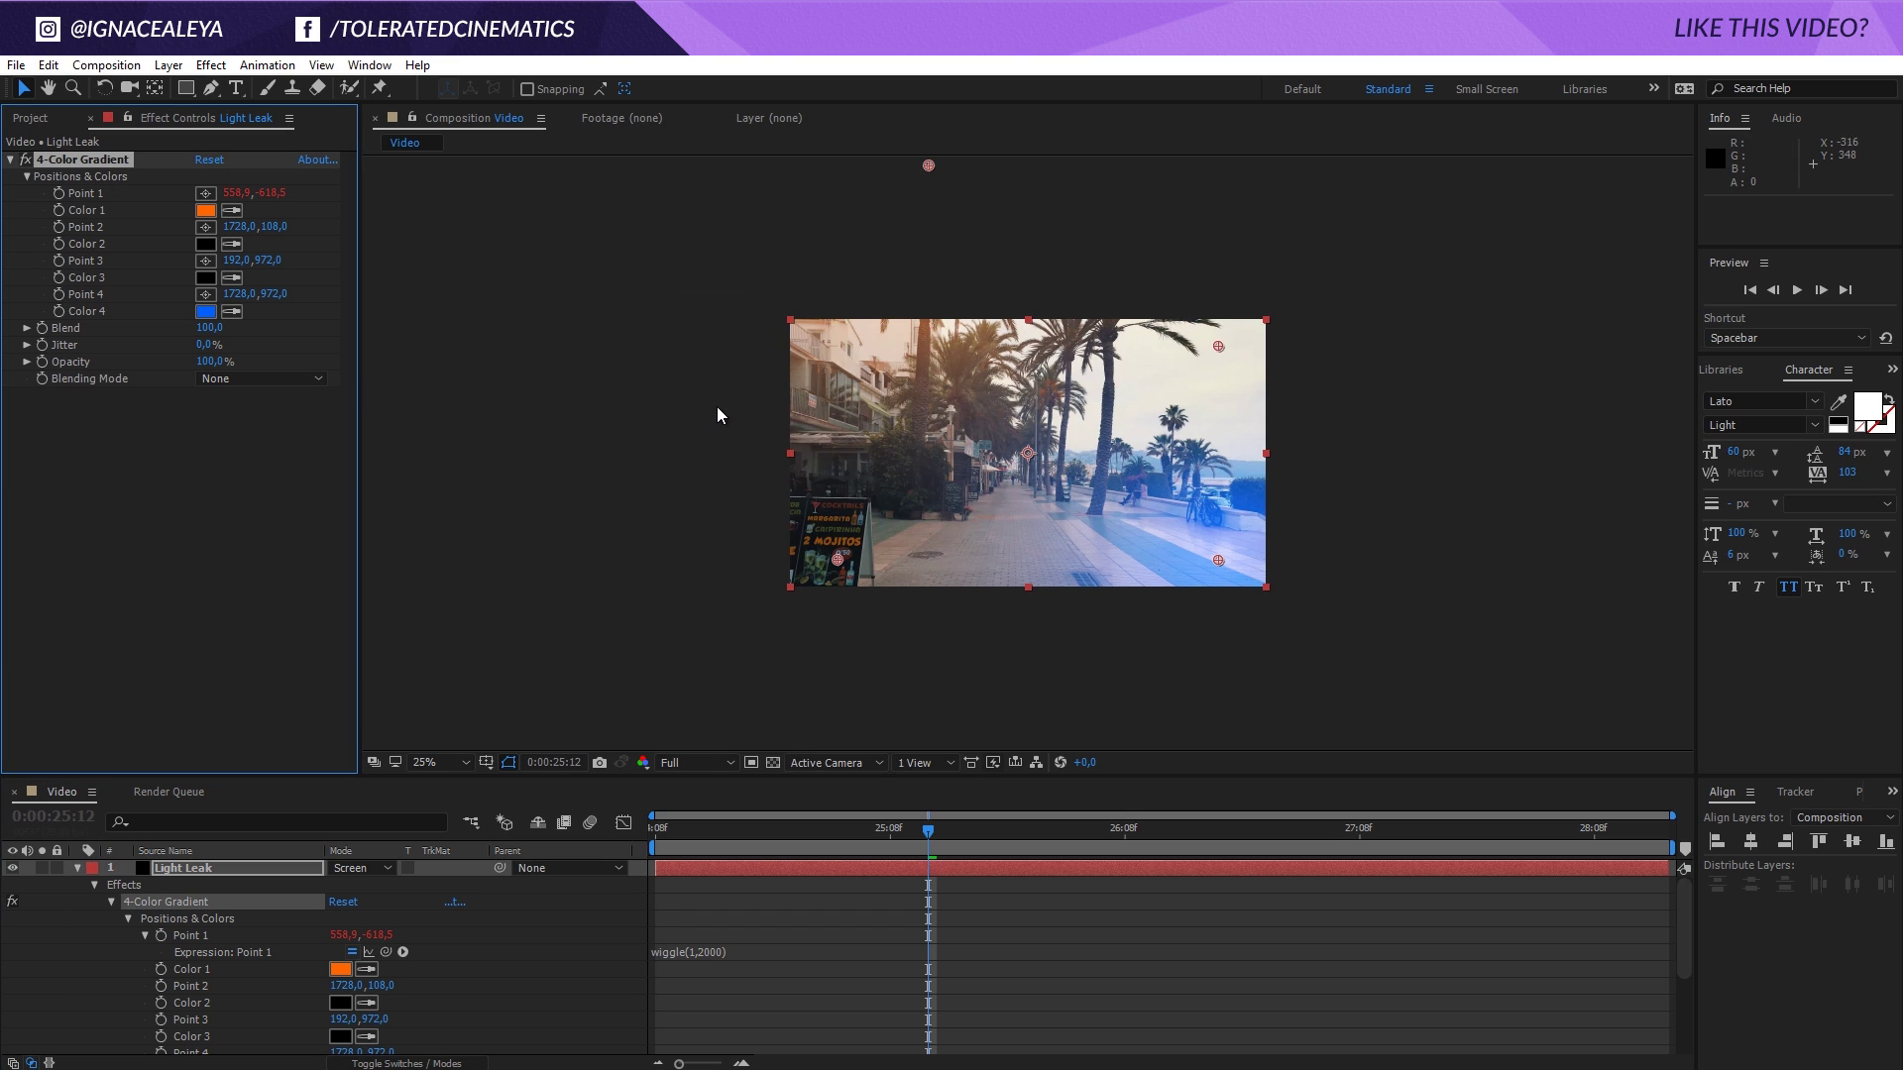
scroll(999, 388, "up", 1)
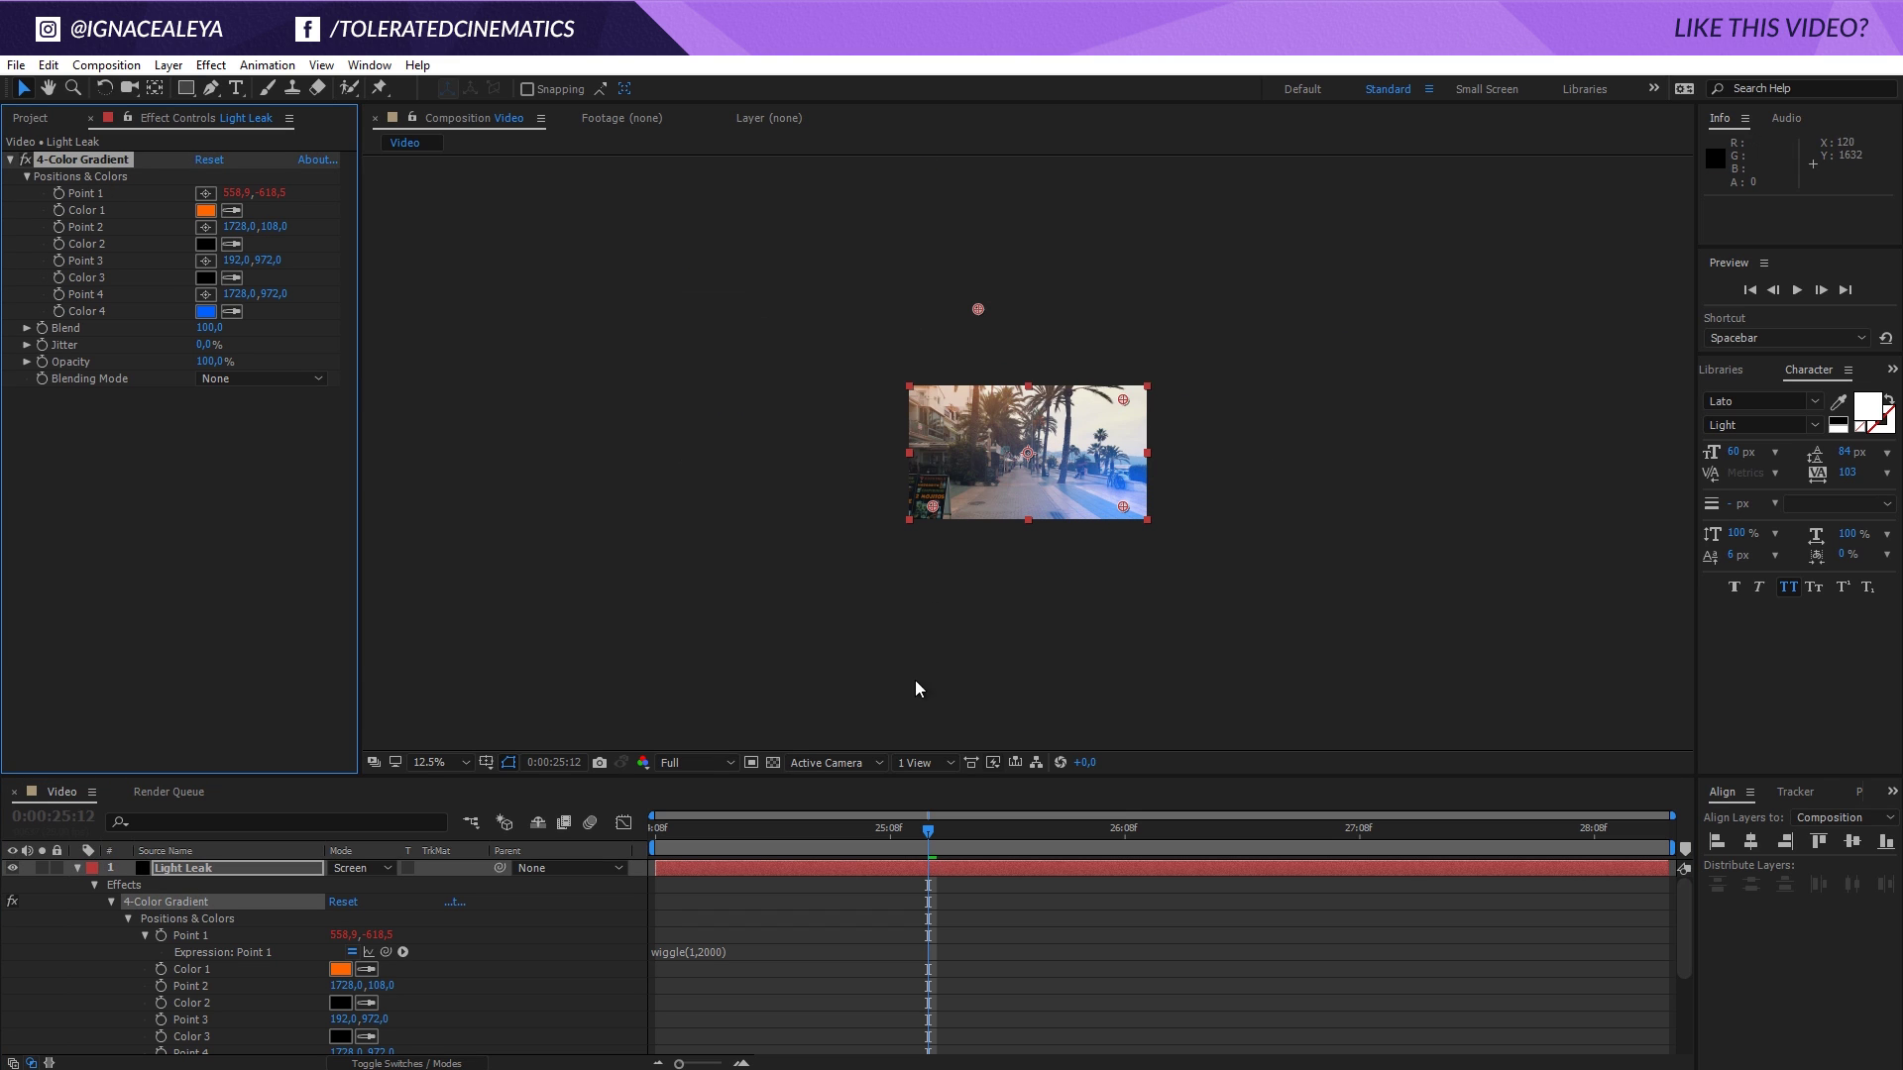
left_click_drag(922, 832, 1225, 854)
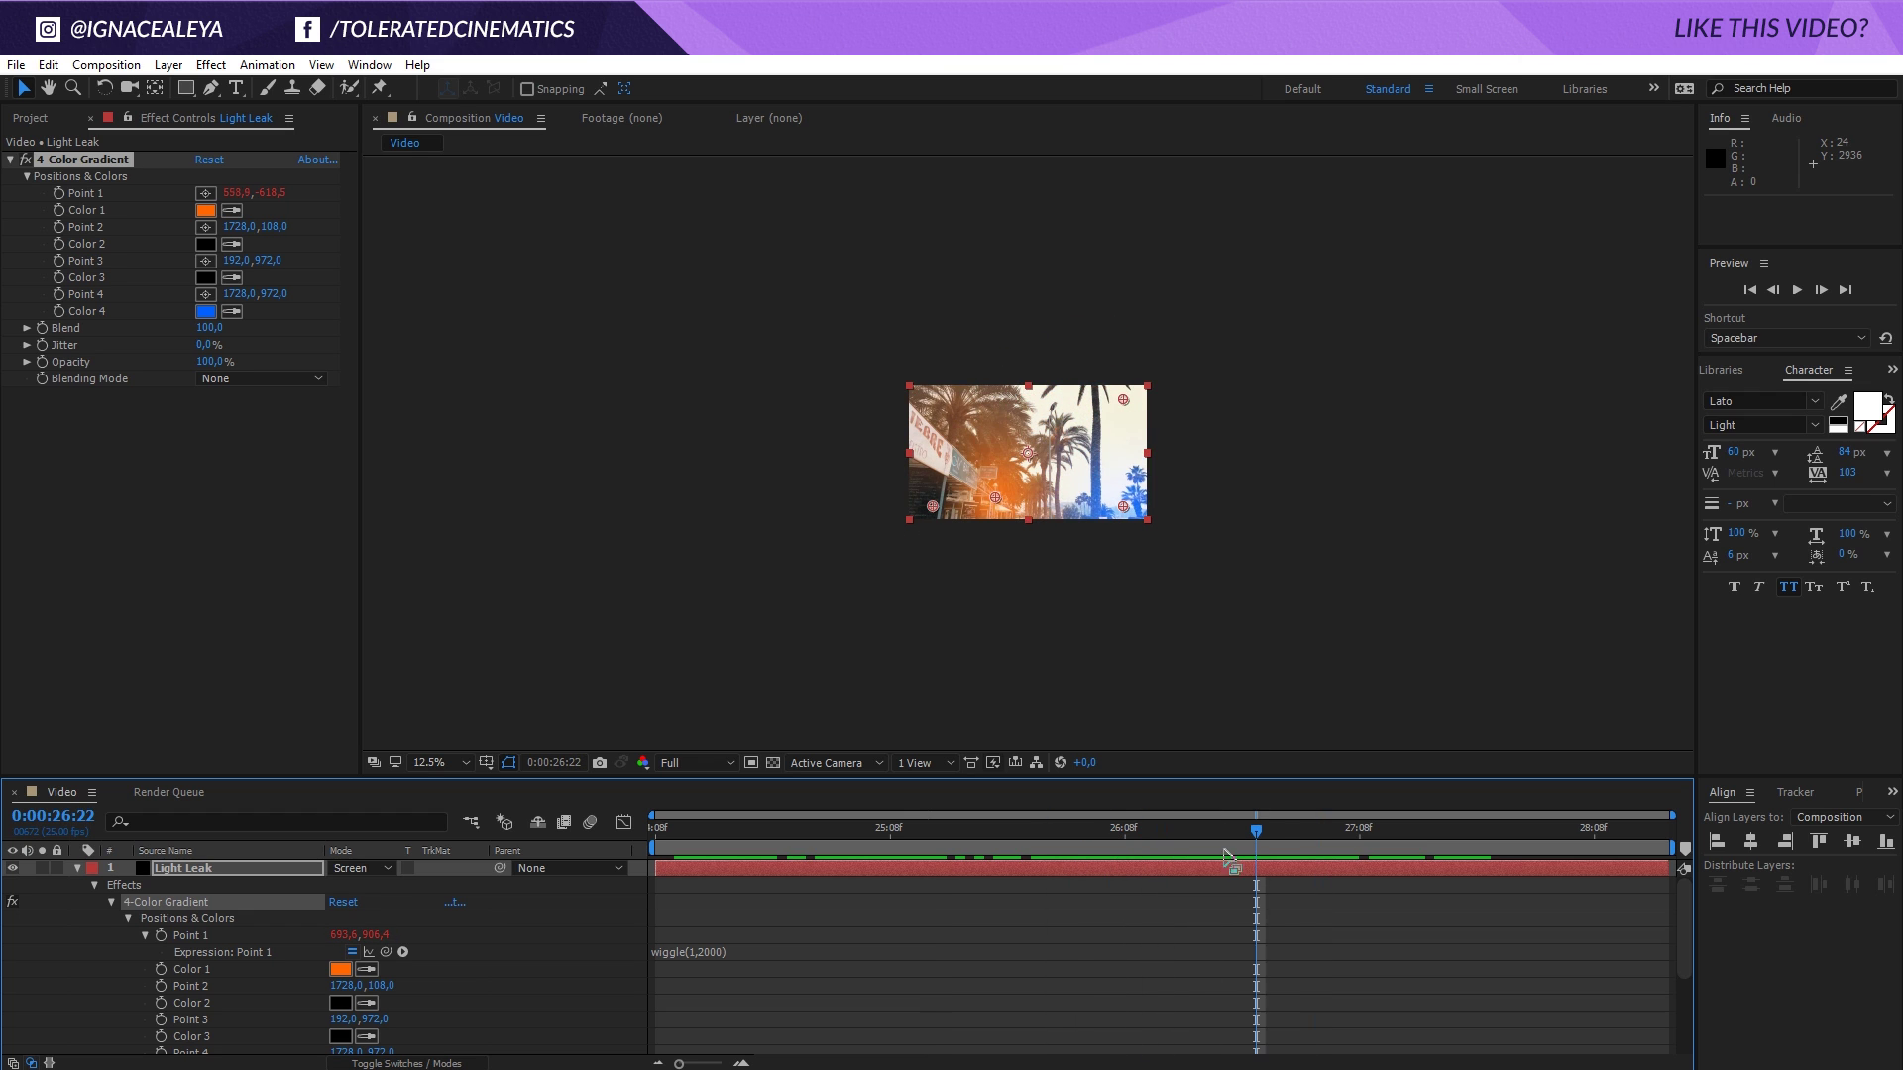
key("period")
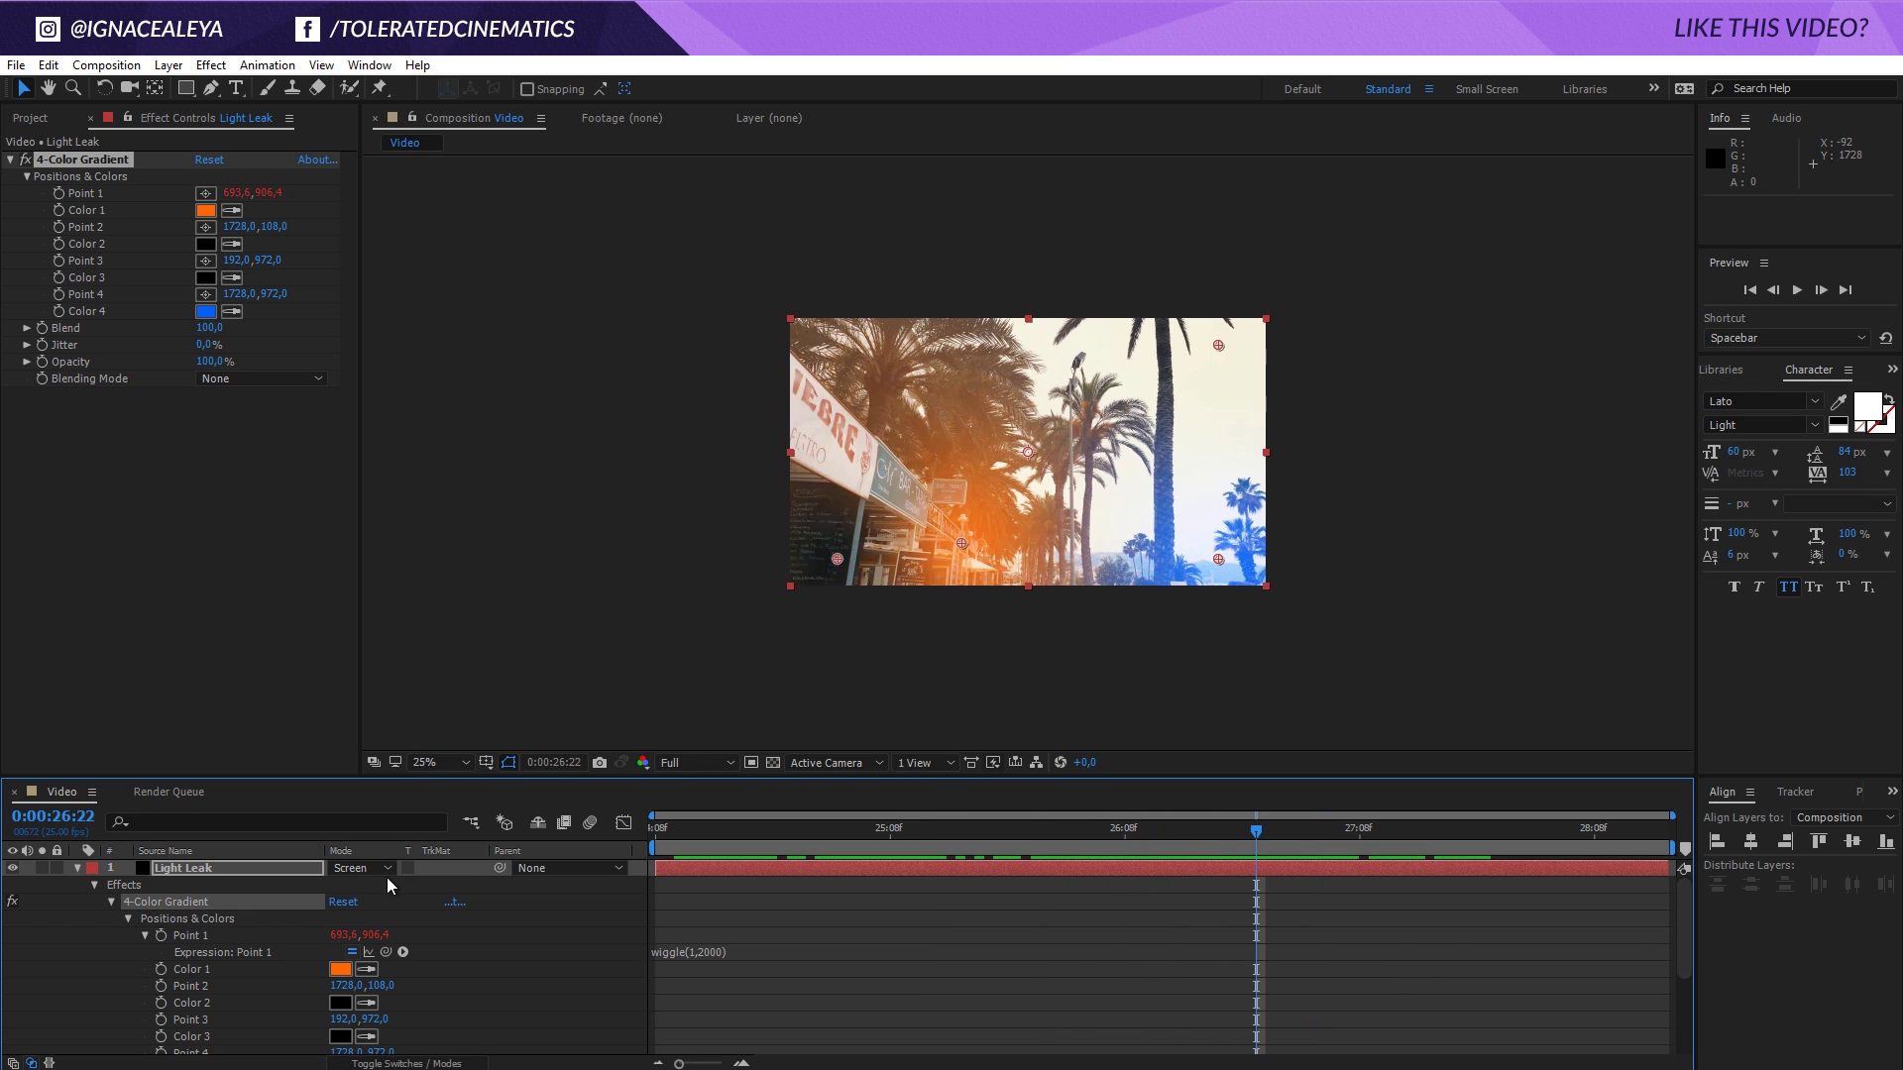
Copy Point 1's wiggle(1,2000) expression and paste it onto gradient Point 2
left_click(713, 947)
key("ctrl+c")
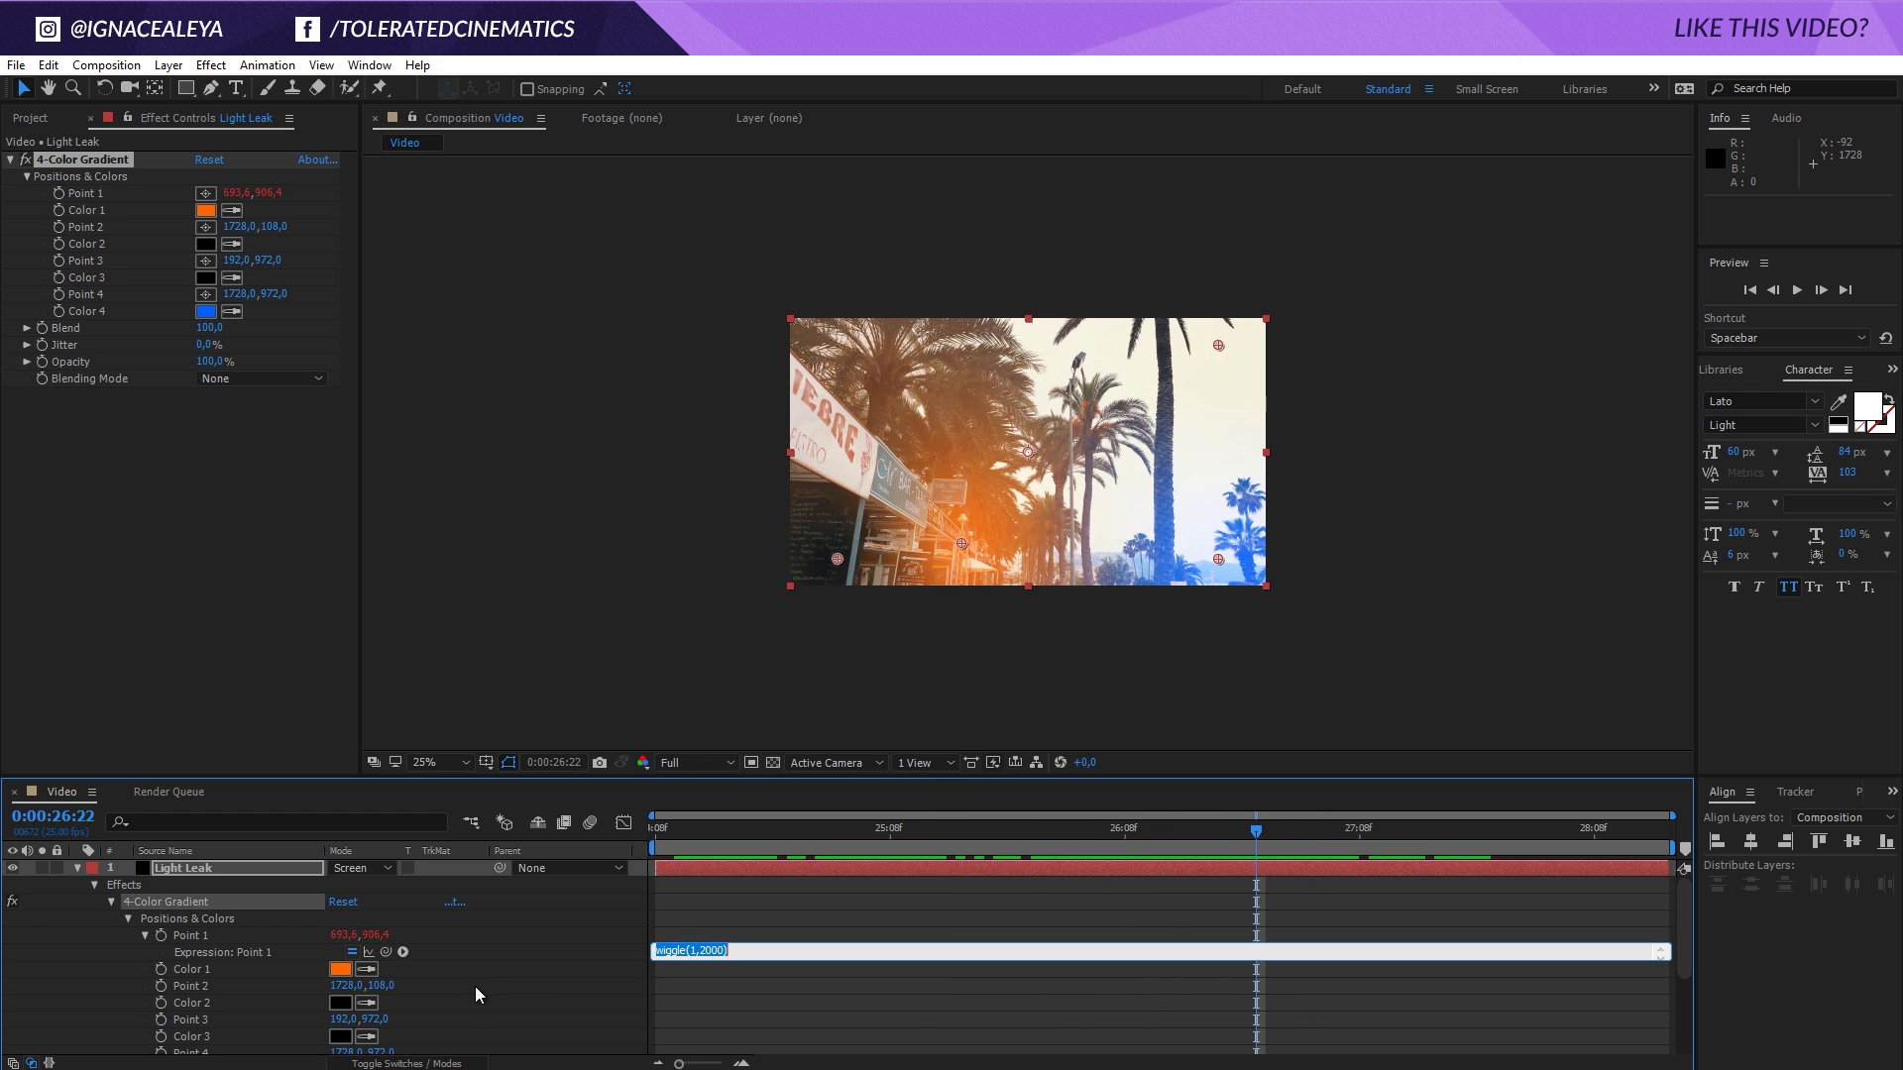
left_click(116, 1002)
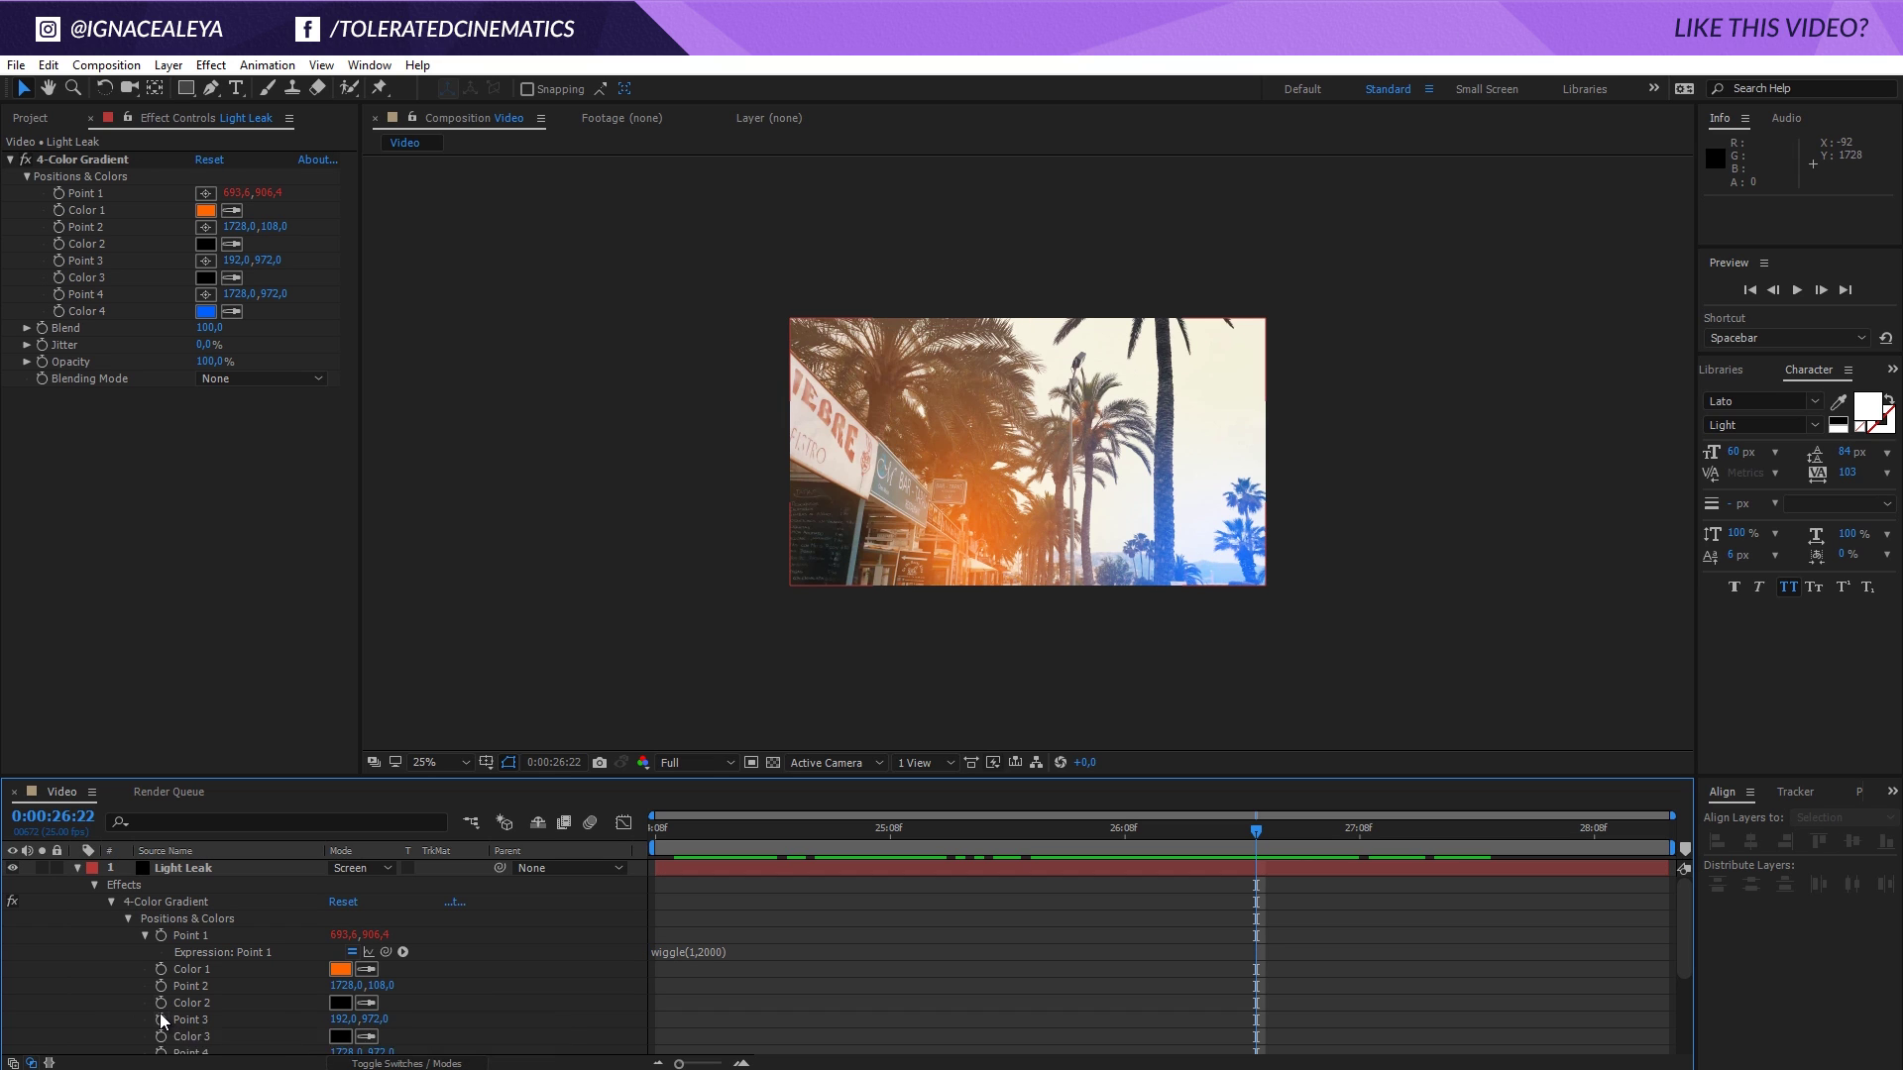
left_click(160, 986, "alt")
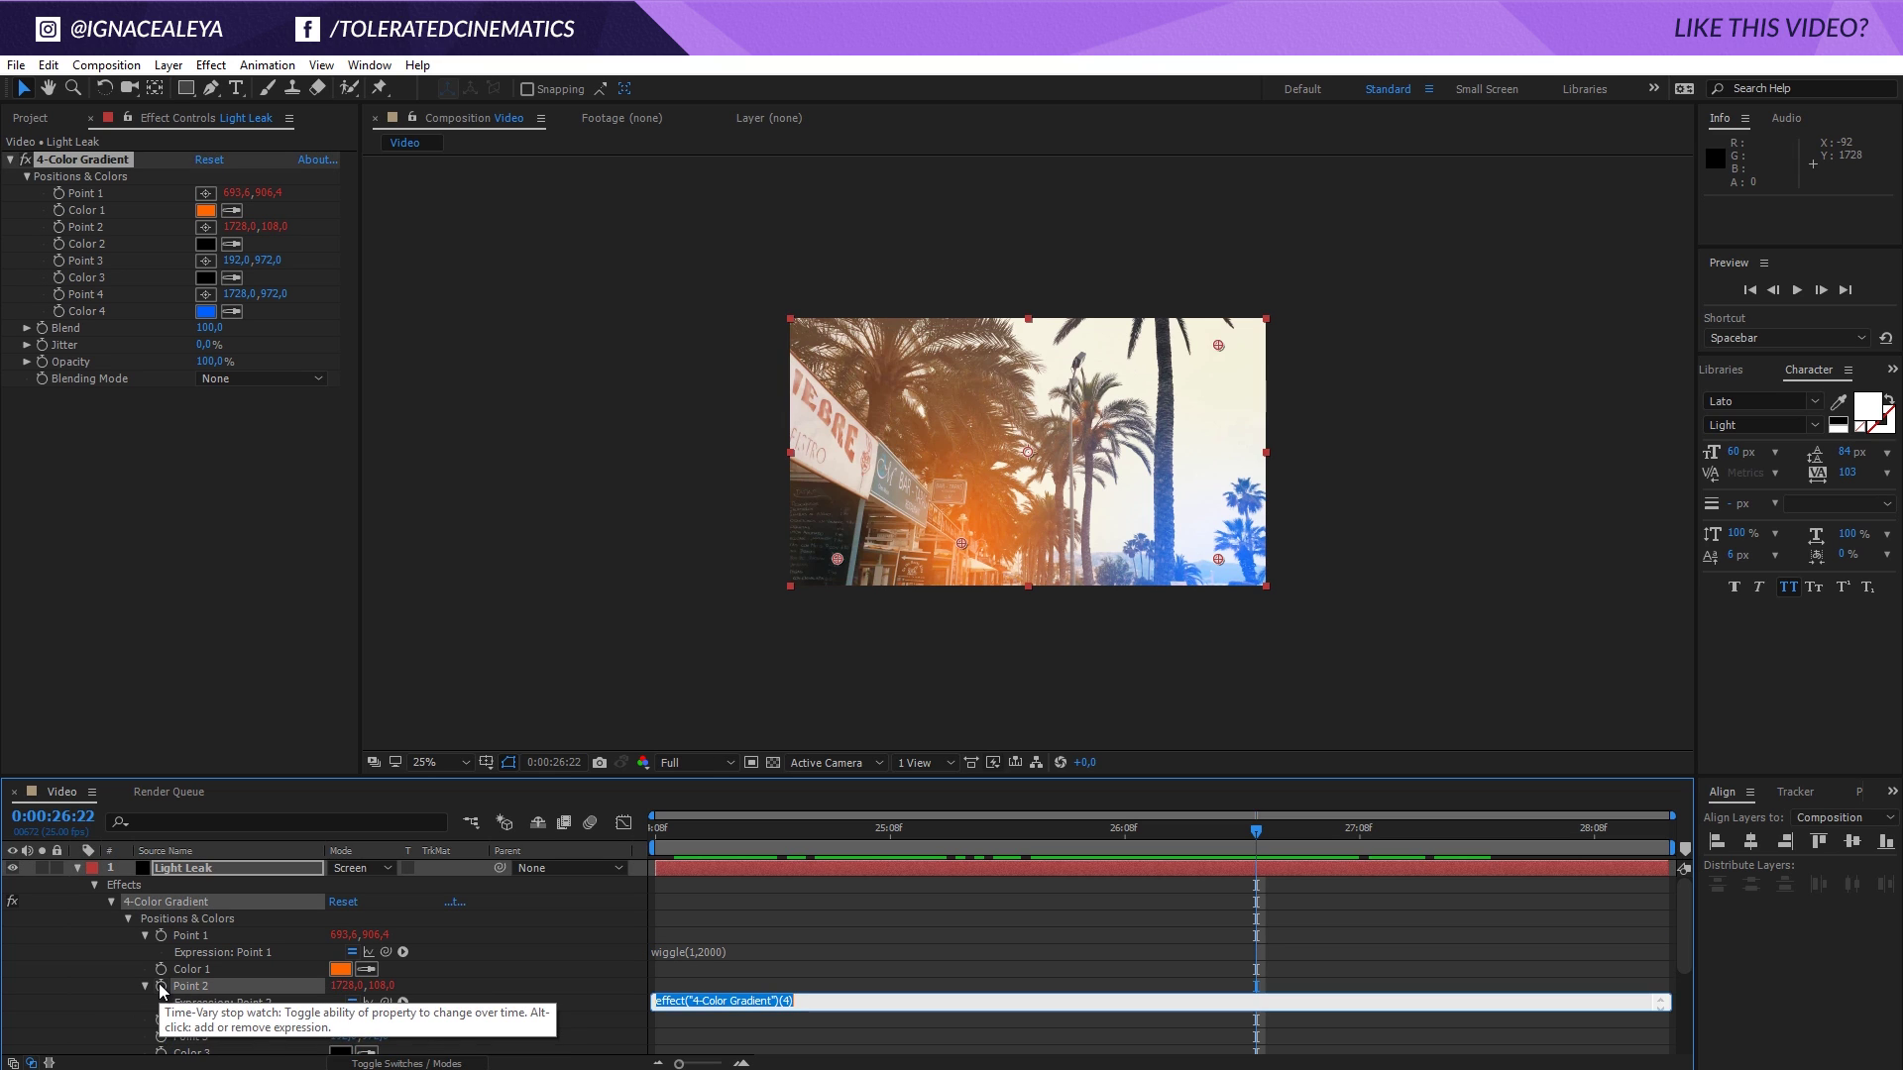
key("ctrl+v")
left_click(113, 971)
Paste the same wiggle(1,2000) onto Points 3 and 4, then scrub to preview
scroll(122, 1001, "down", 1)
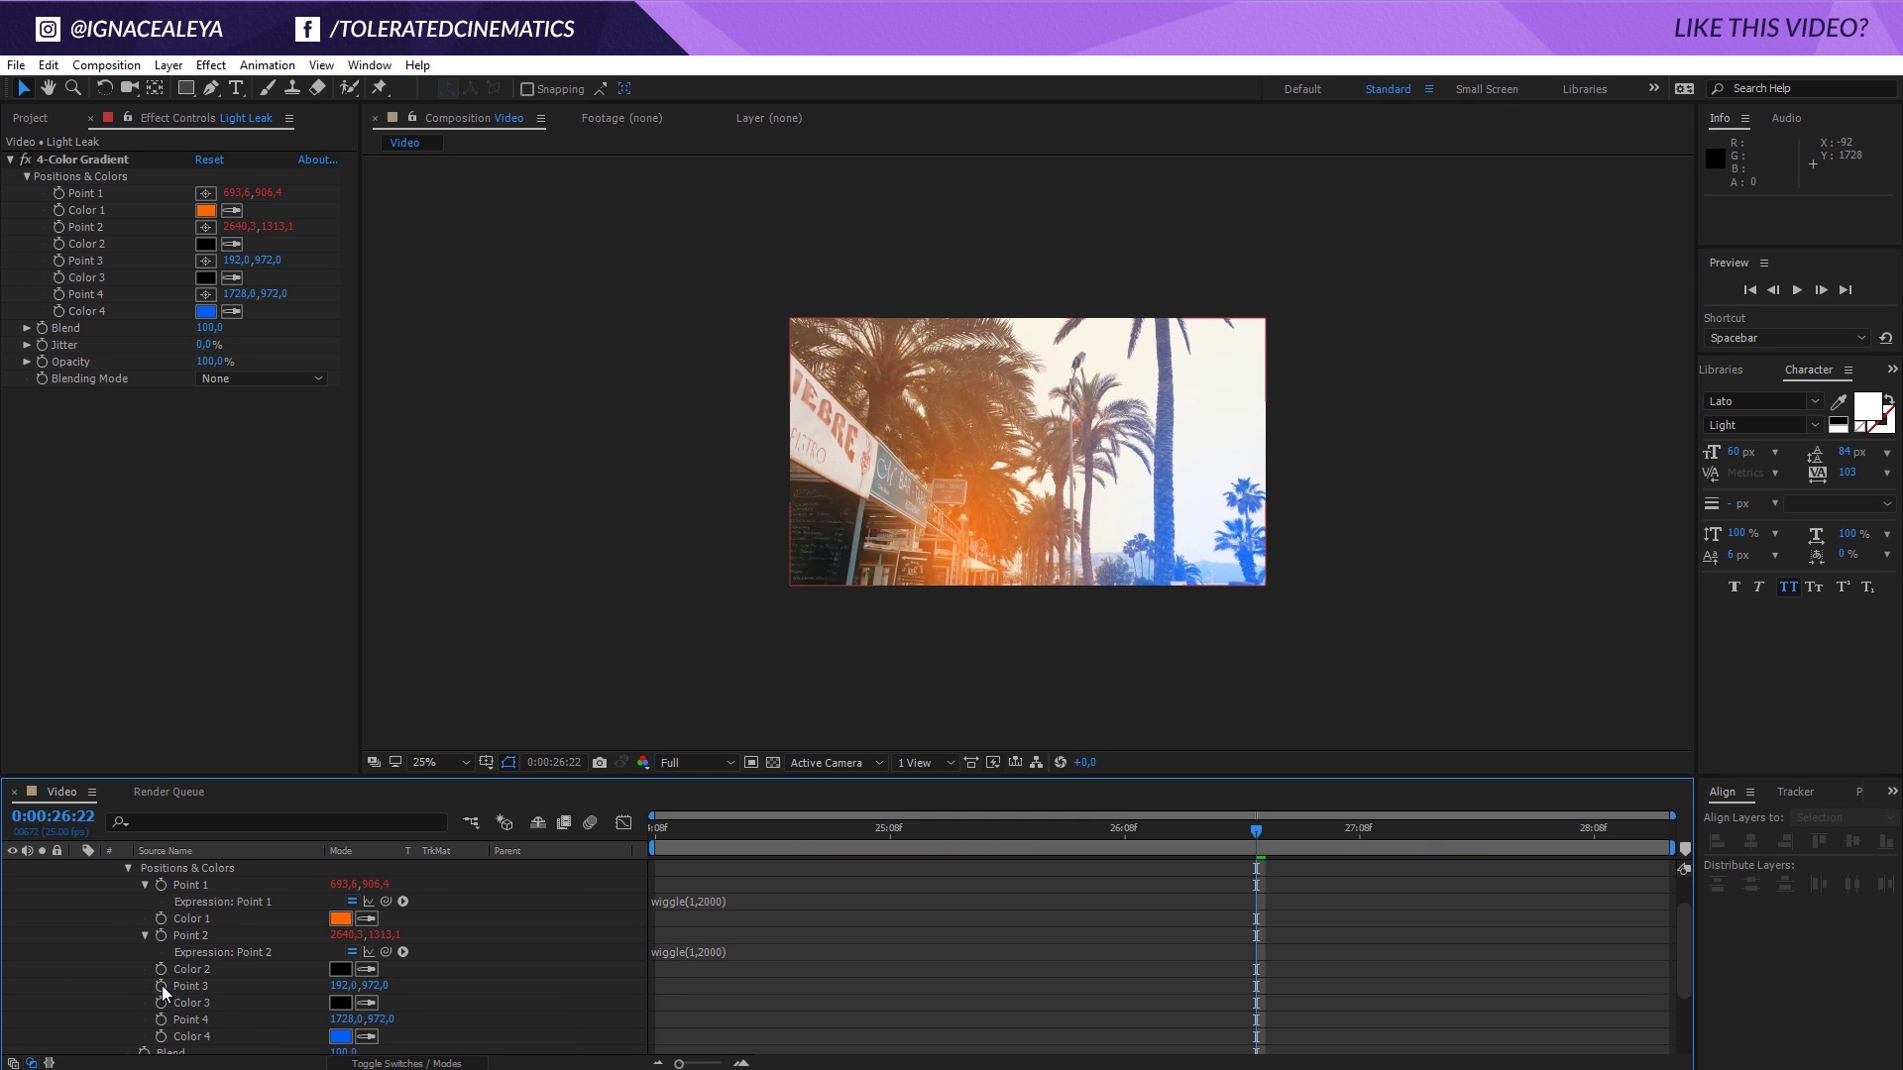
left_click(161, 985, "alt")
key("ctrl+v")
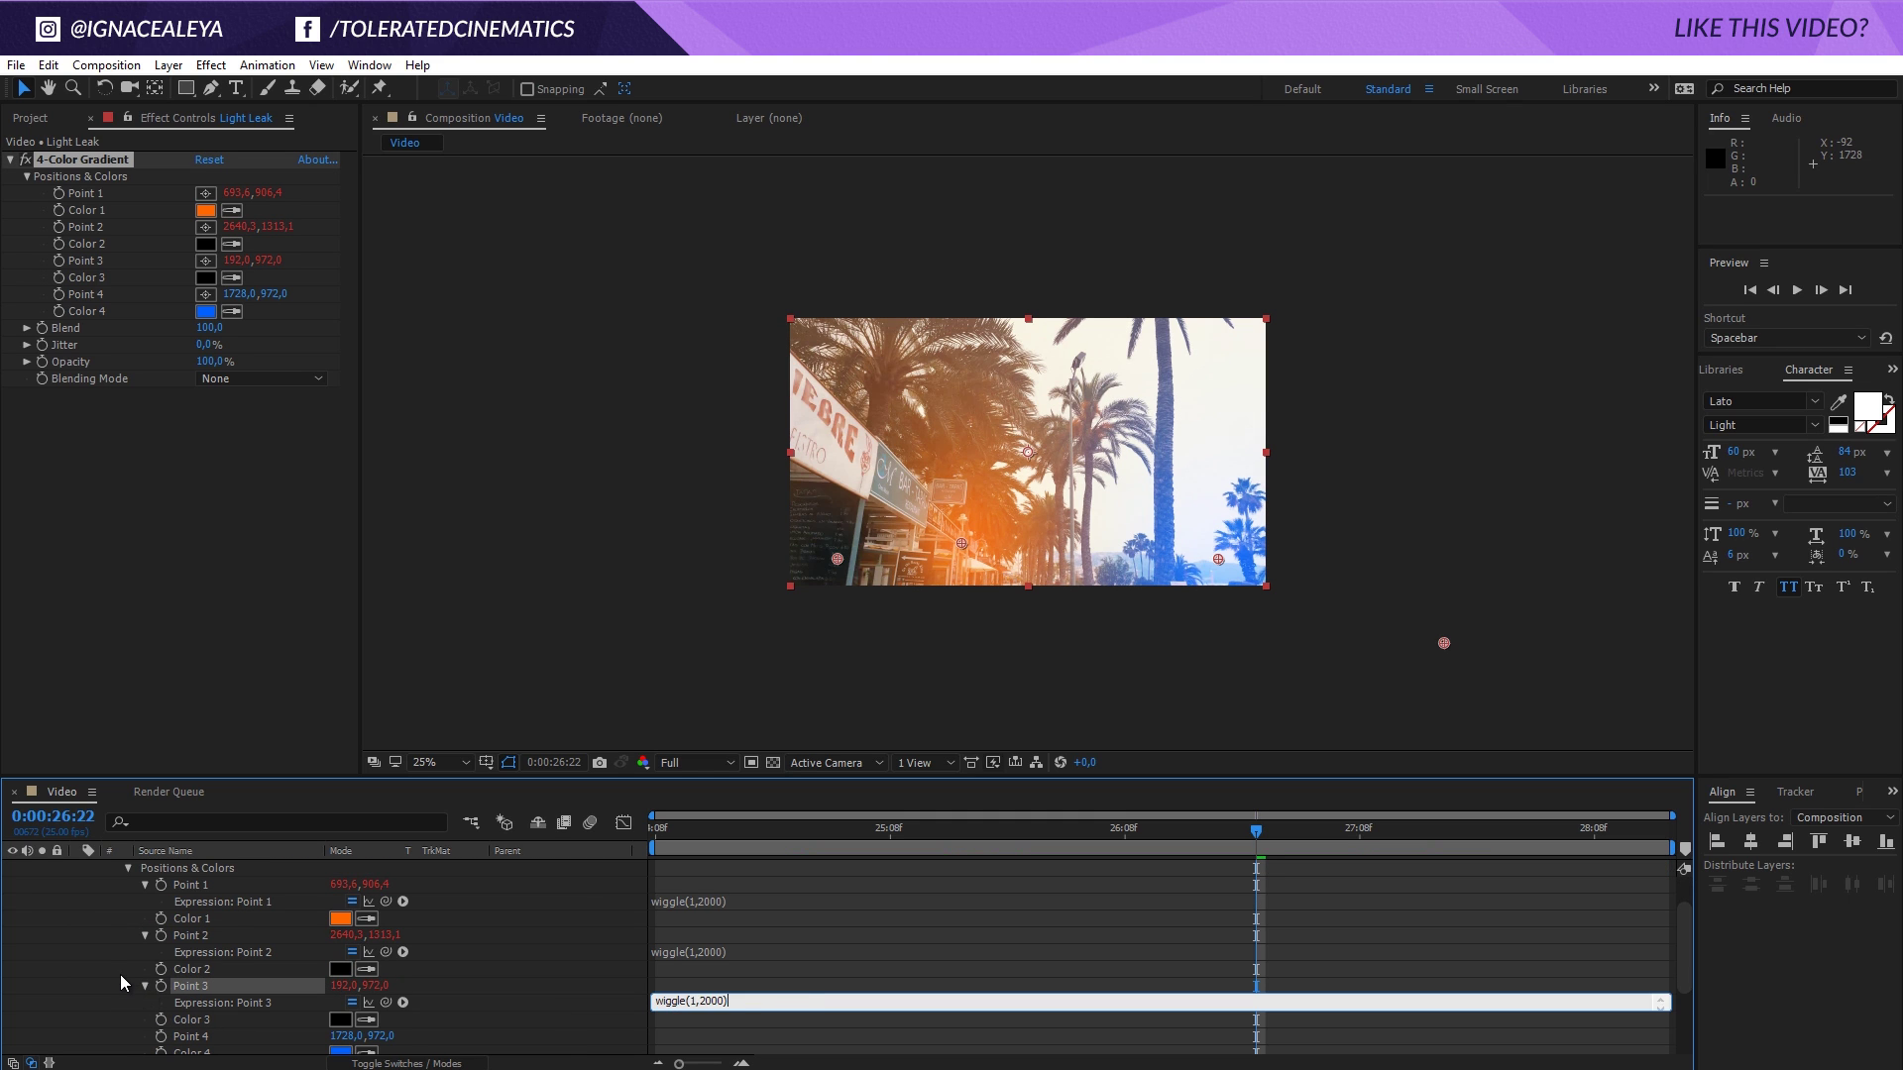
left_click(119, 975)
scroll(117, 977, "down", 1)
left_click(160, 986, "alt")
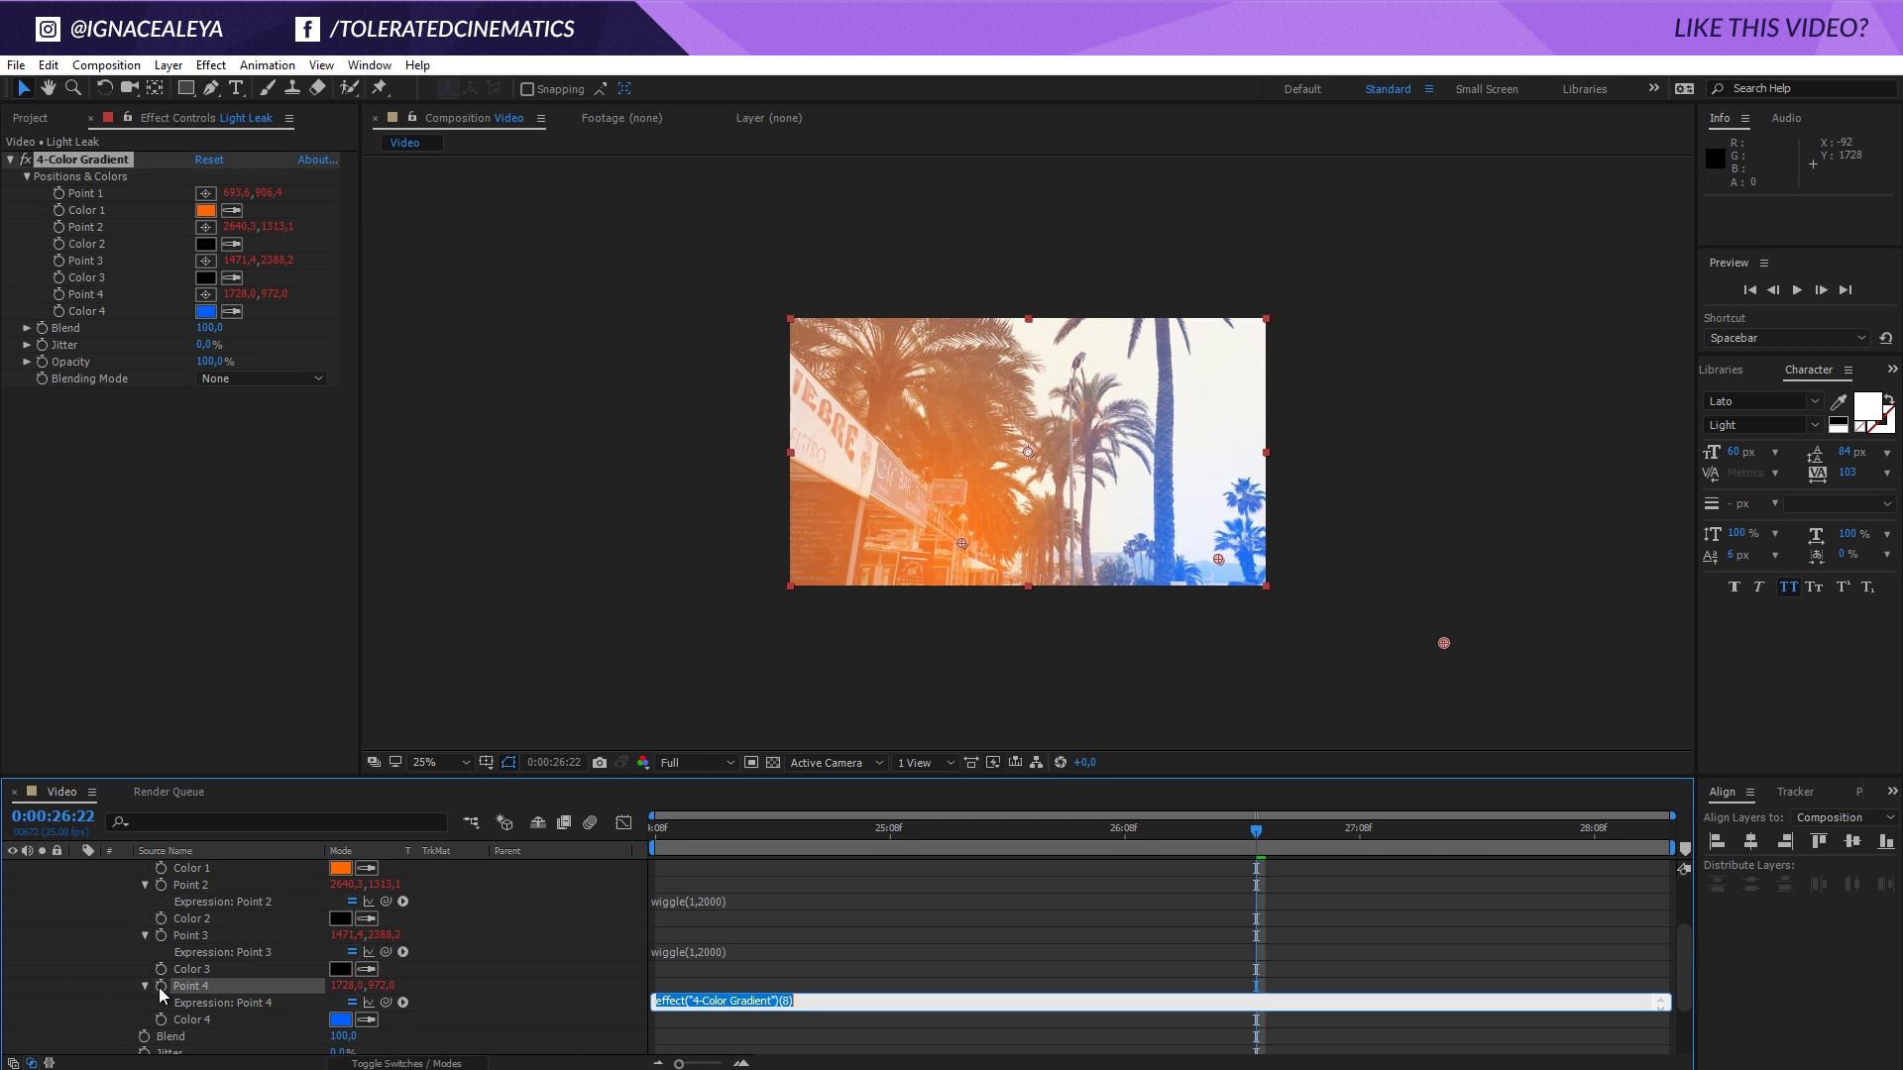
type("wiggle(1,2000)")
left_click(121, 987)
left_click_drag(1029, 836, 1026, 901)
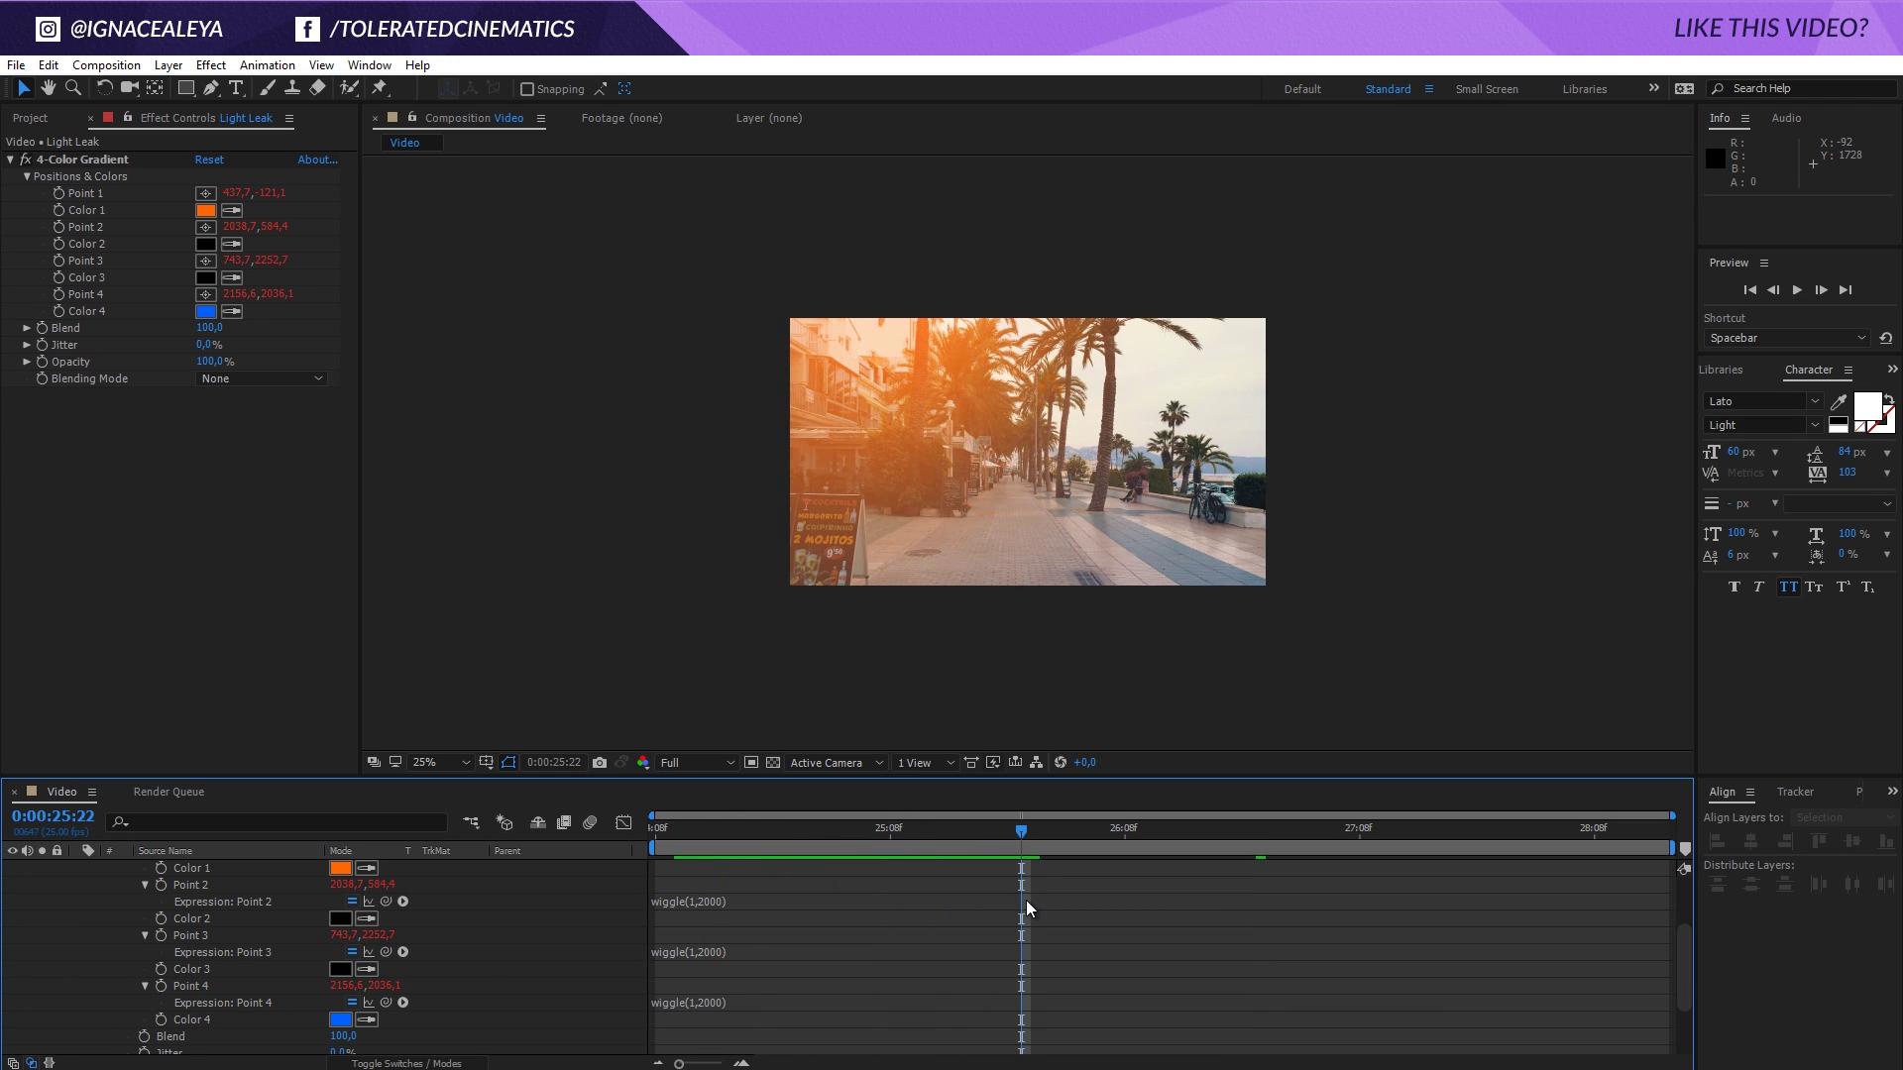
Zoom the viewer to 50%, move to about 25:15, and solo the Light Leak layer
key(".")
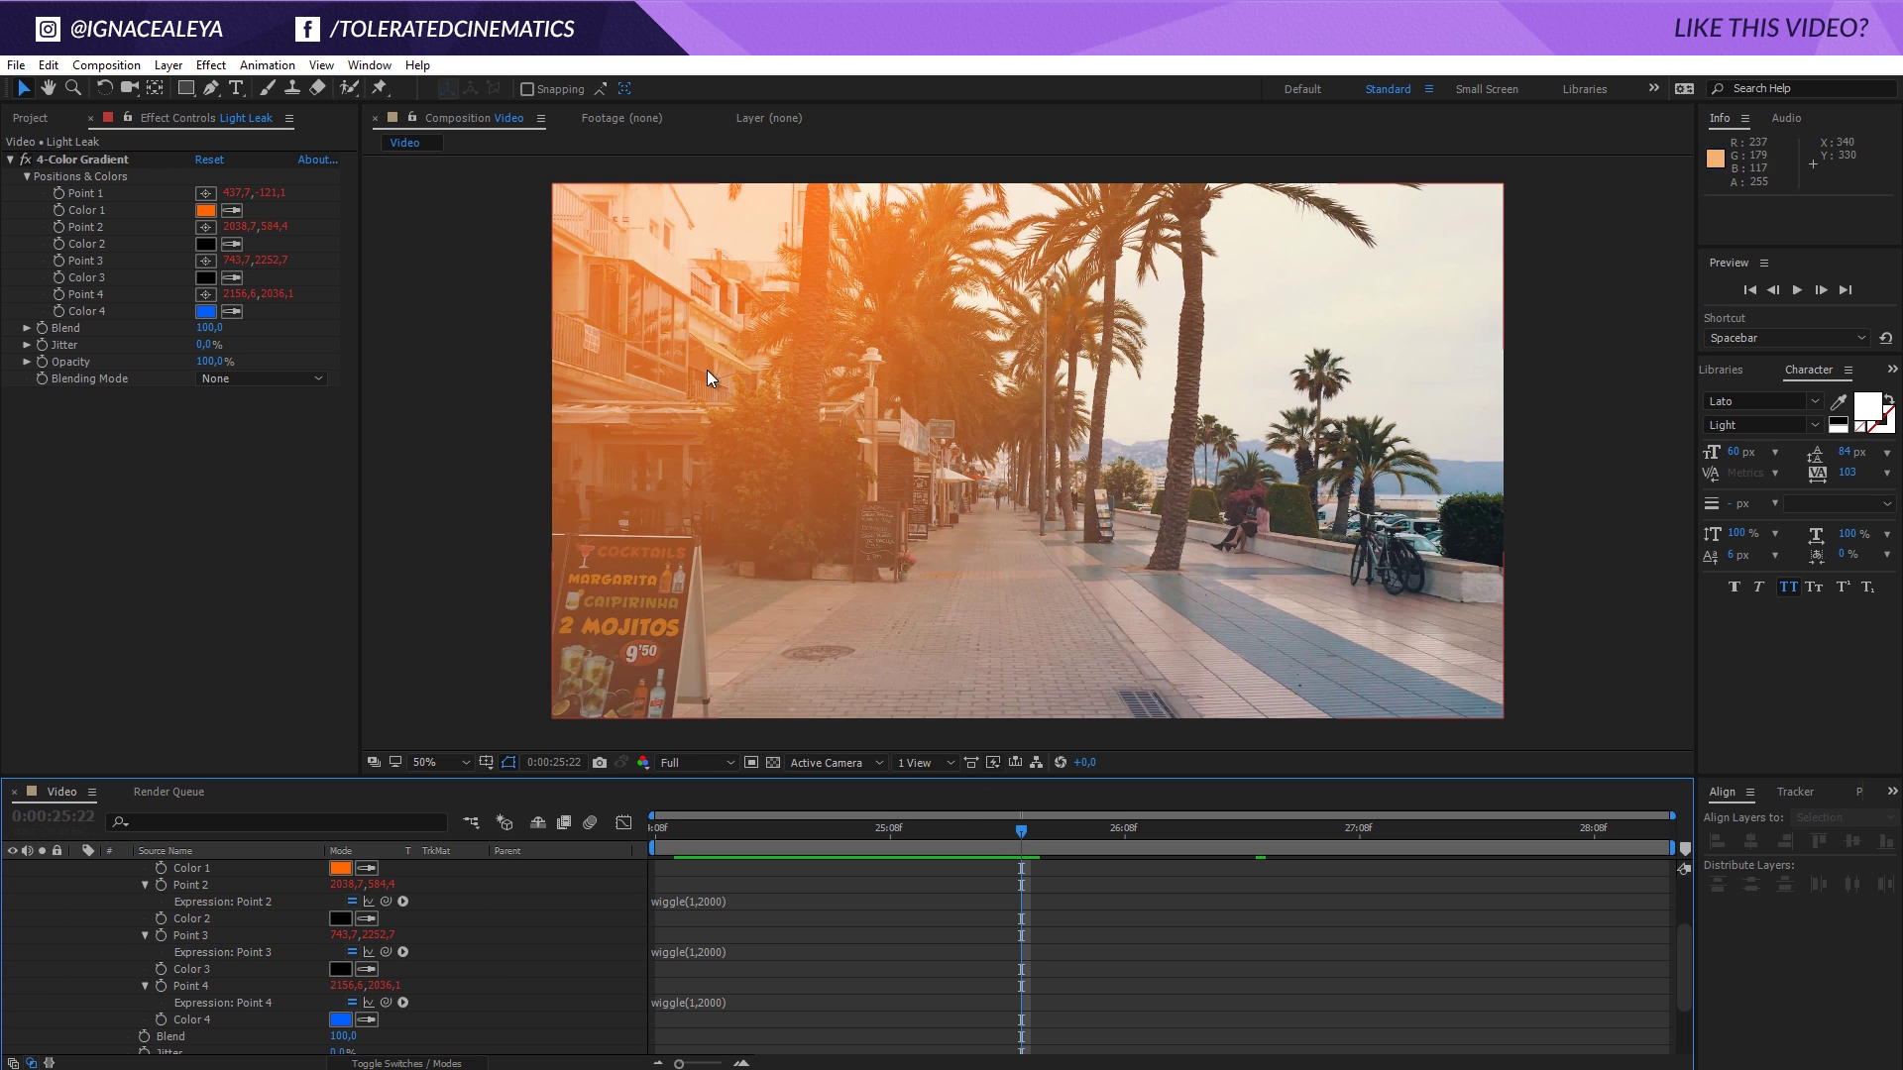
left_click_drag(995, 828, 957, 831)
scroll(148, 907, "up", 2)
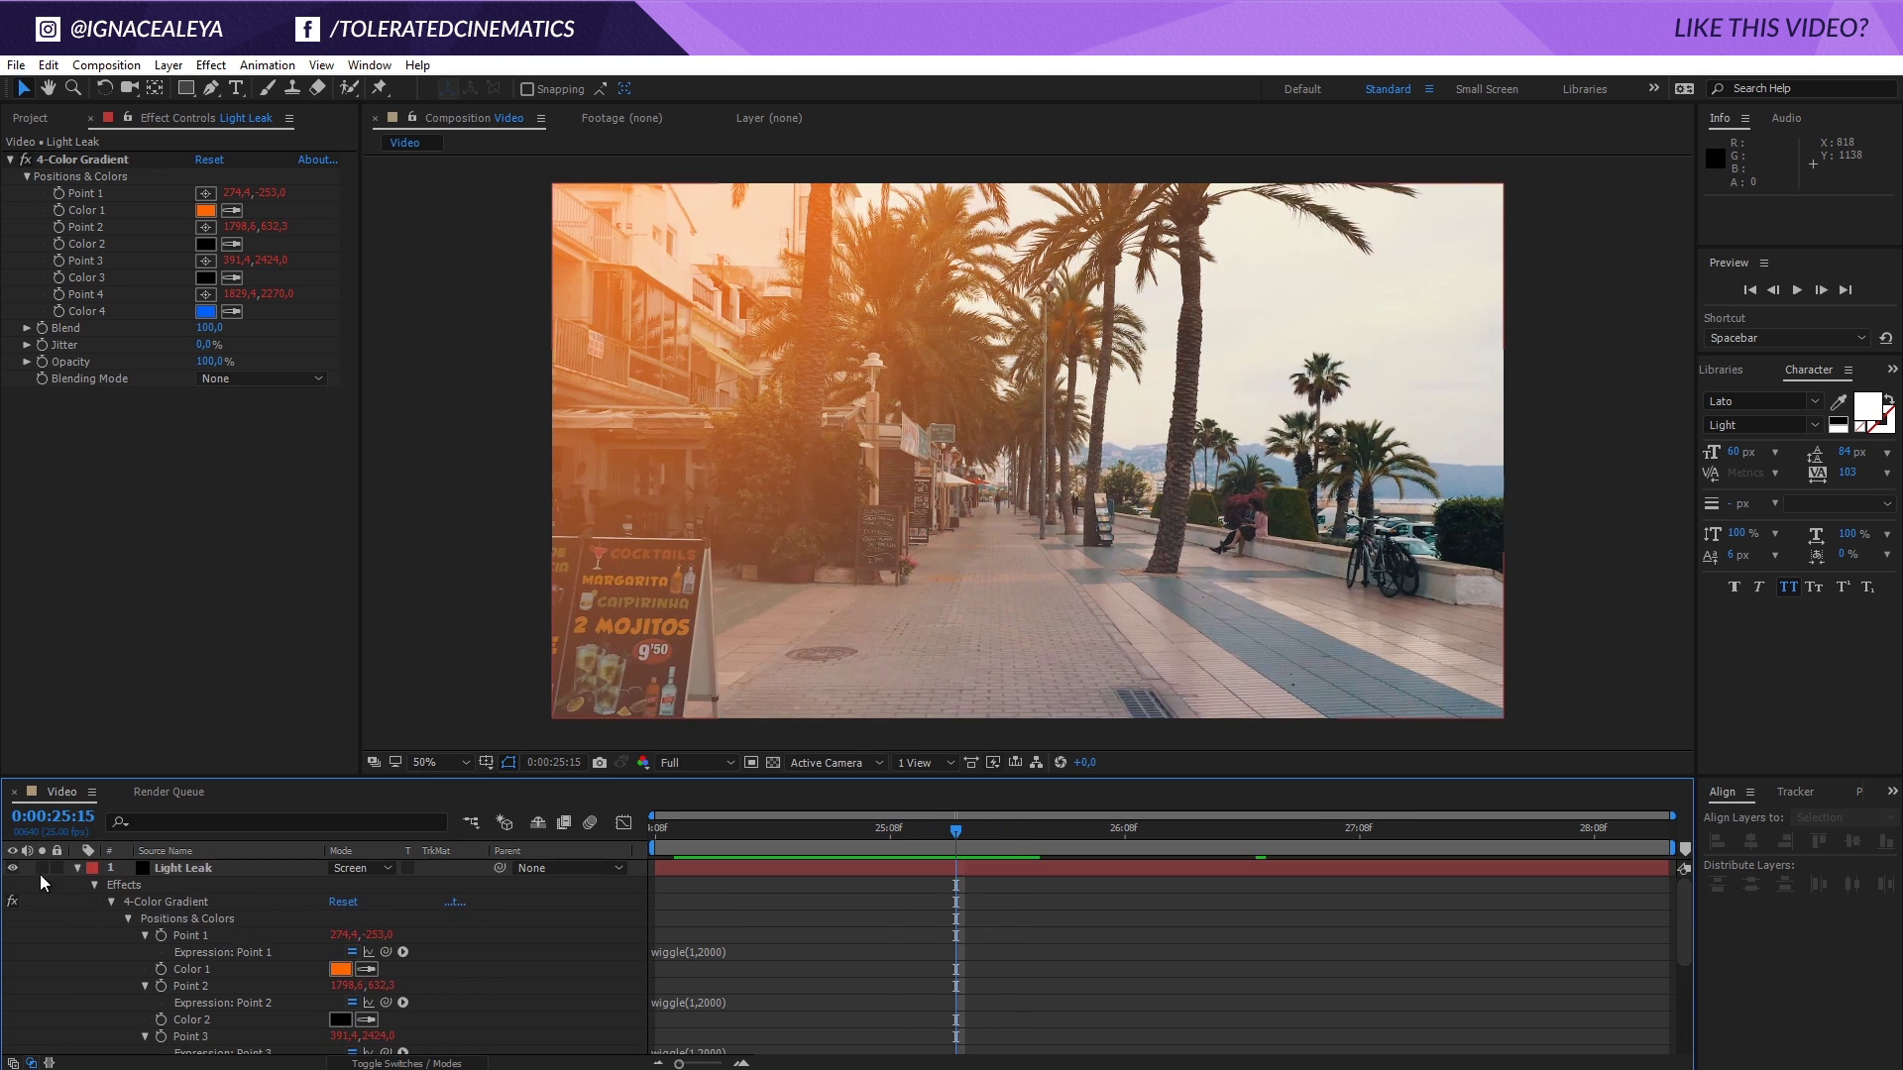
left_click(41, 867)
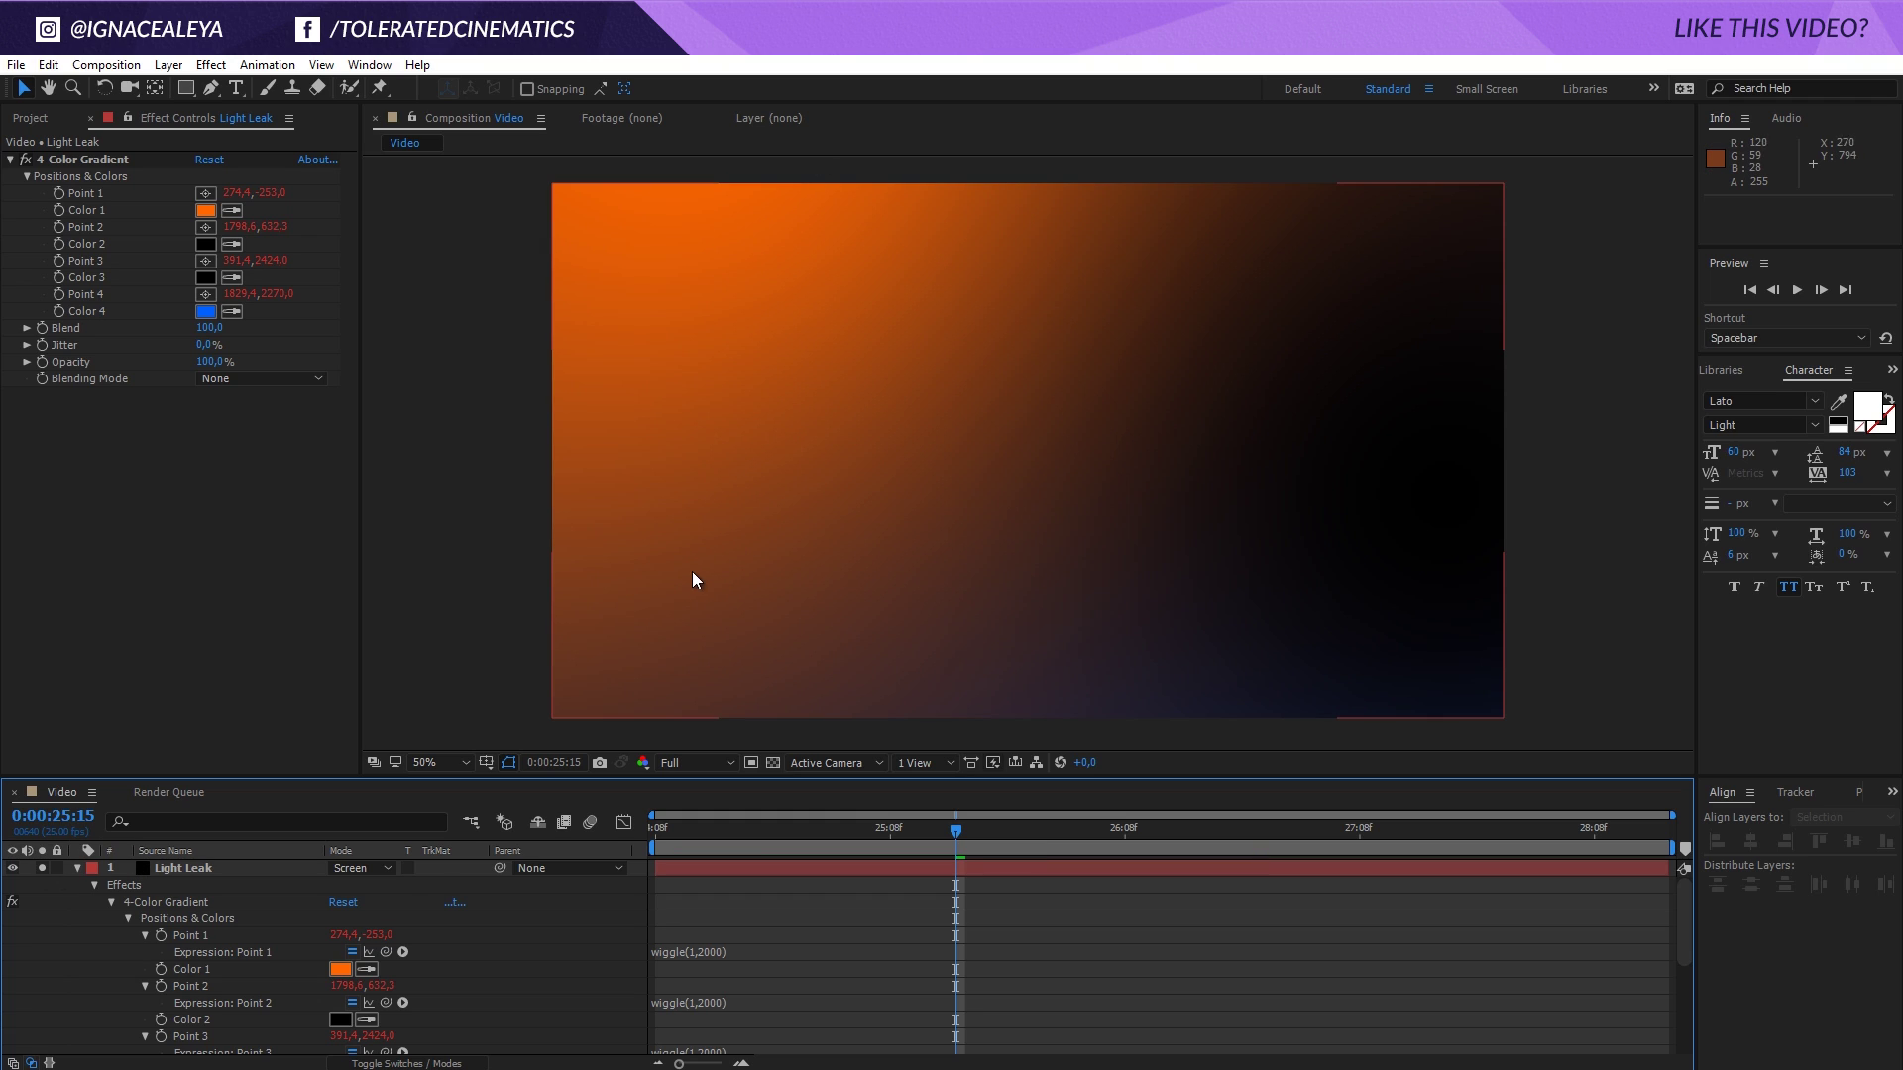
Select Light Leak and apply Effect > Noise & Grain > Turbulent Noise
left_click(212, 66)
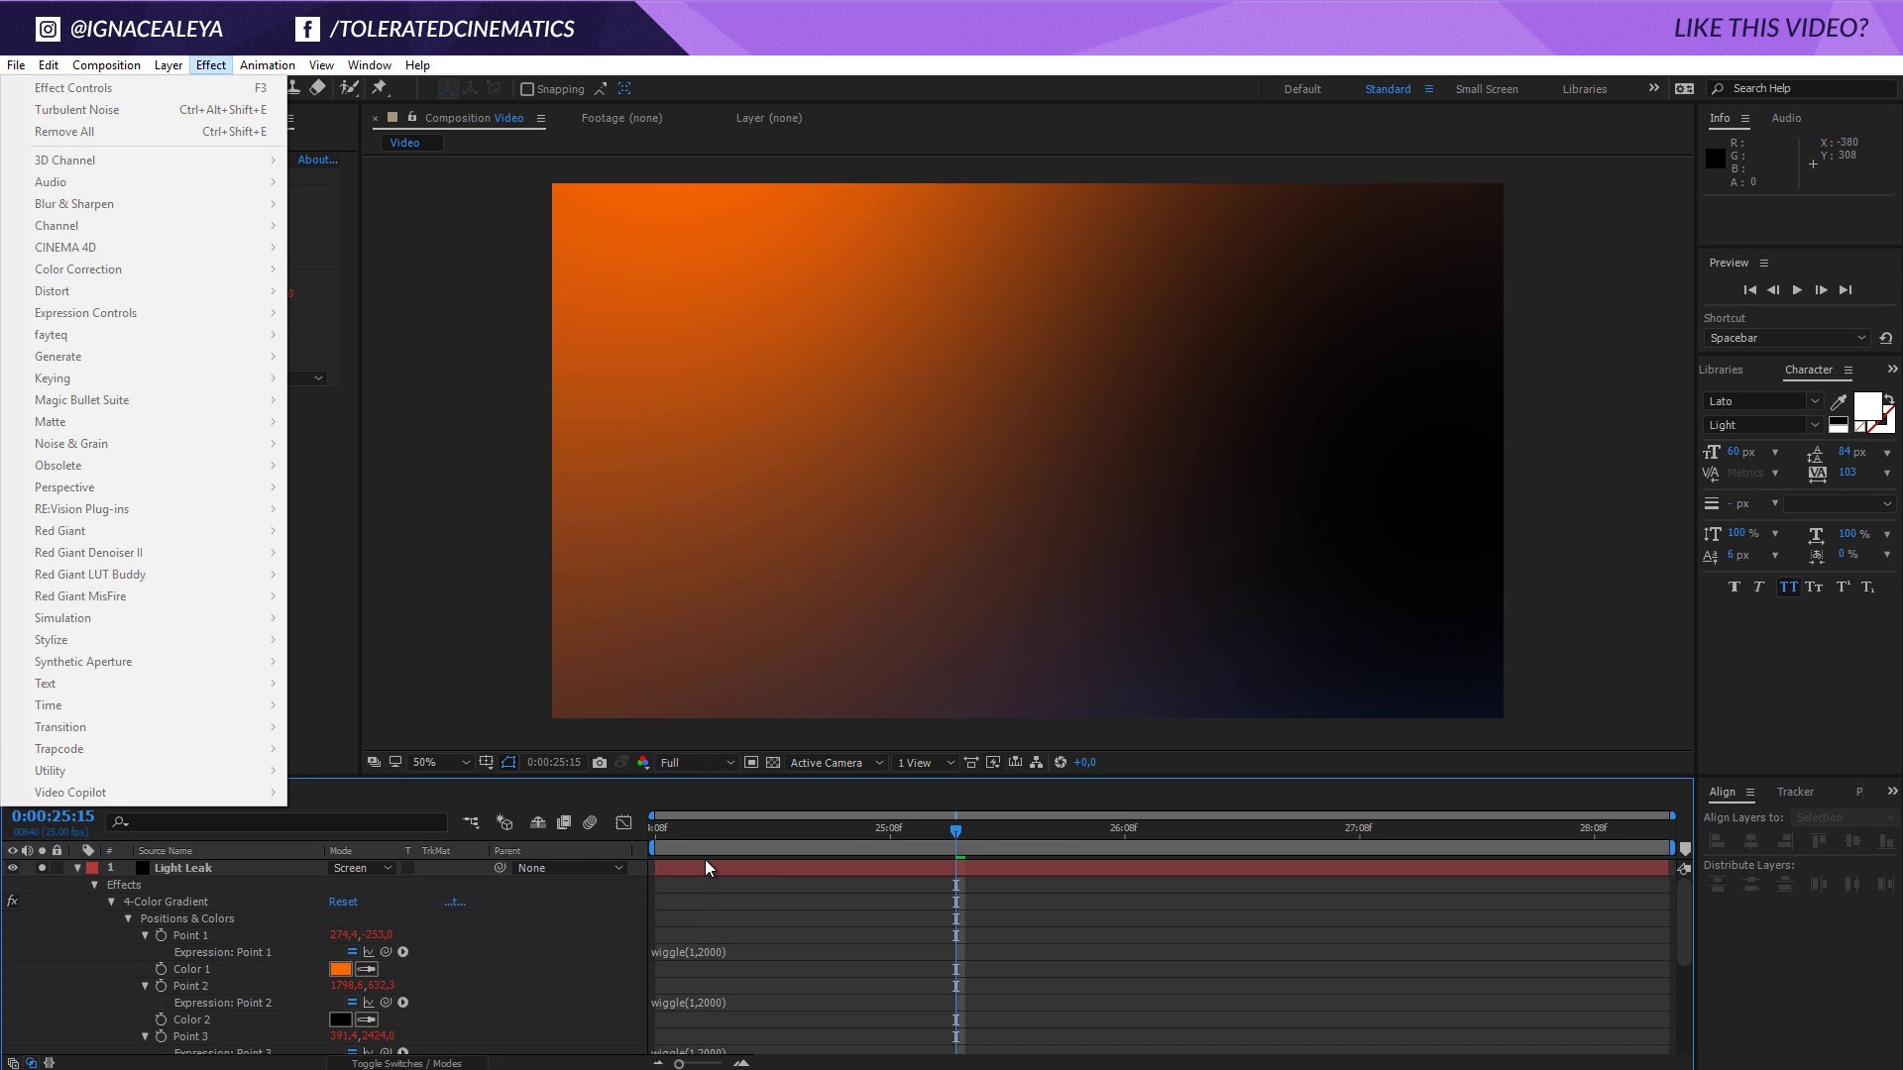
left_click(704, 867)
left_click(206, 65)
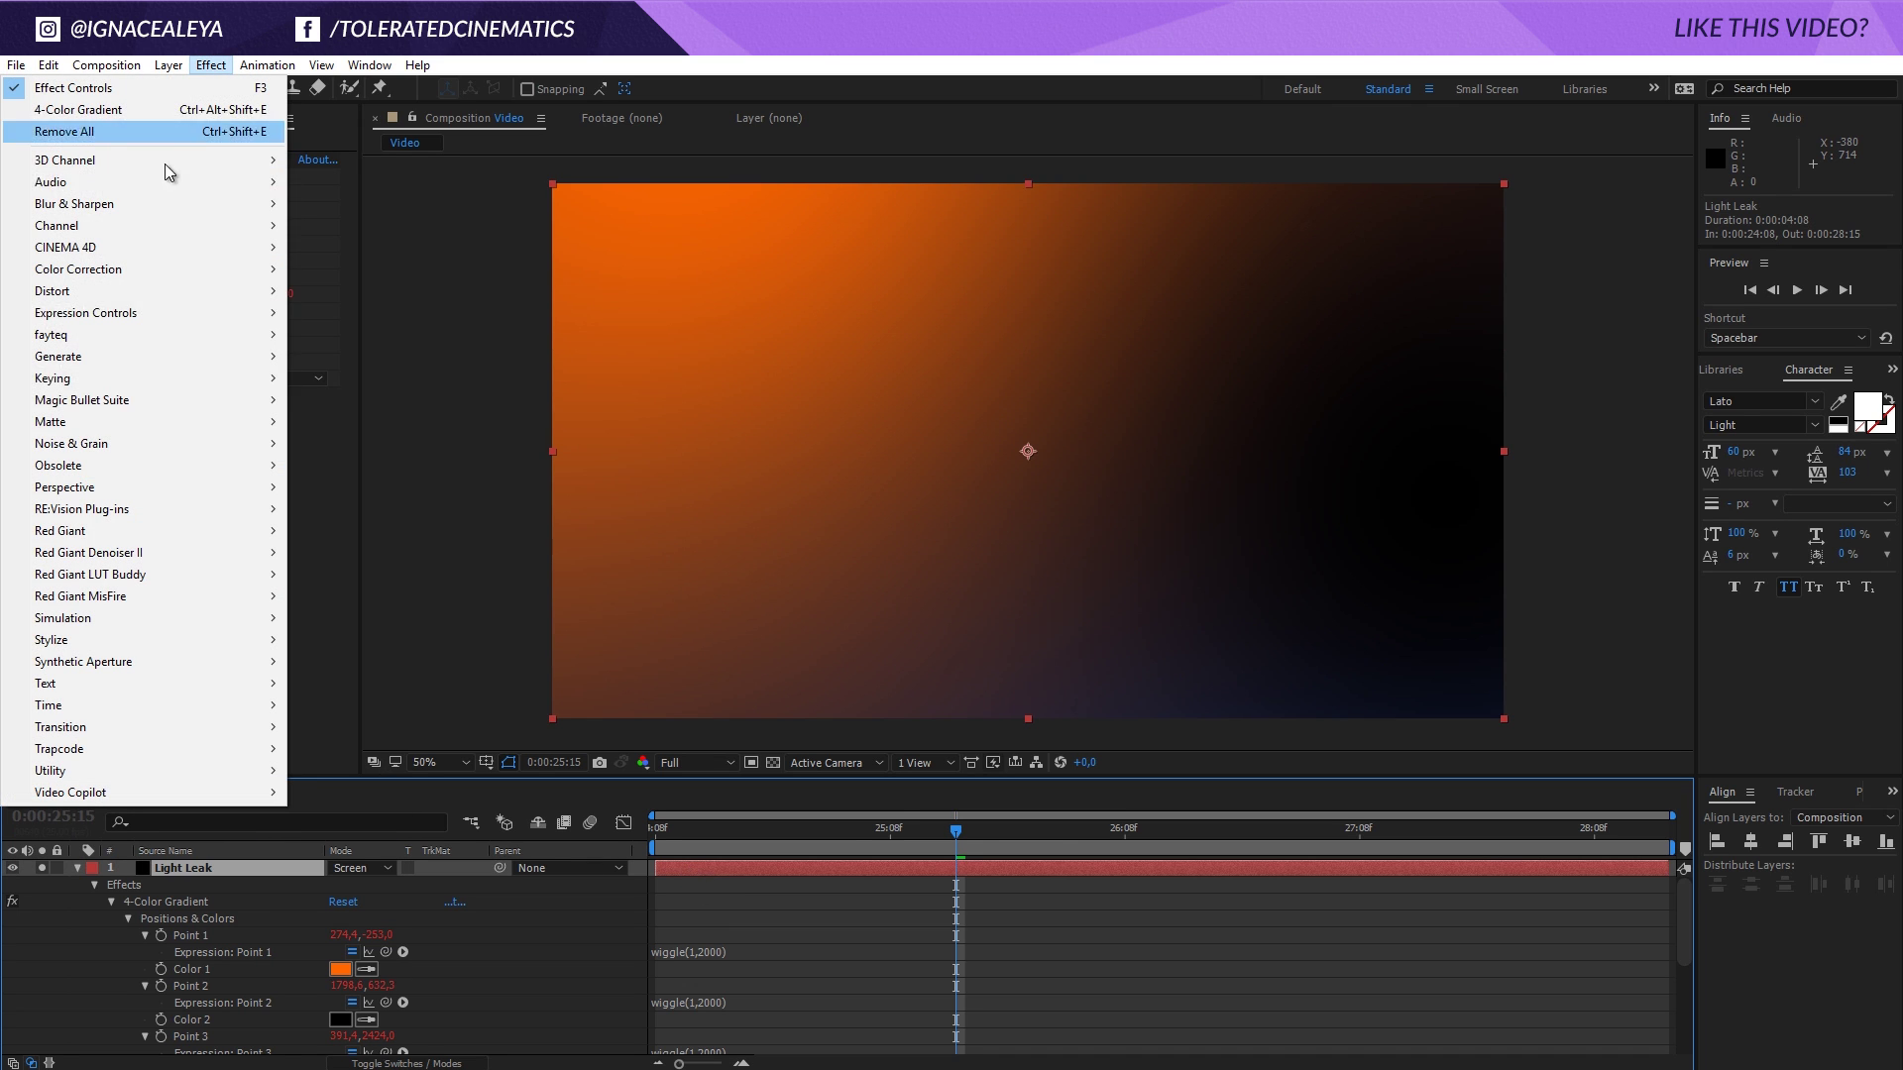
mouse_move(90, 444)
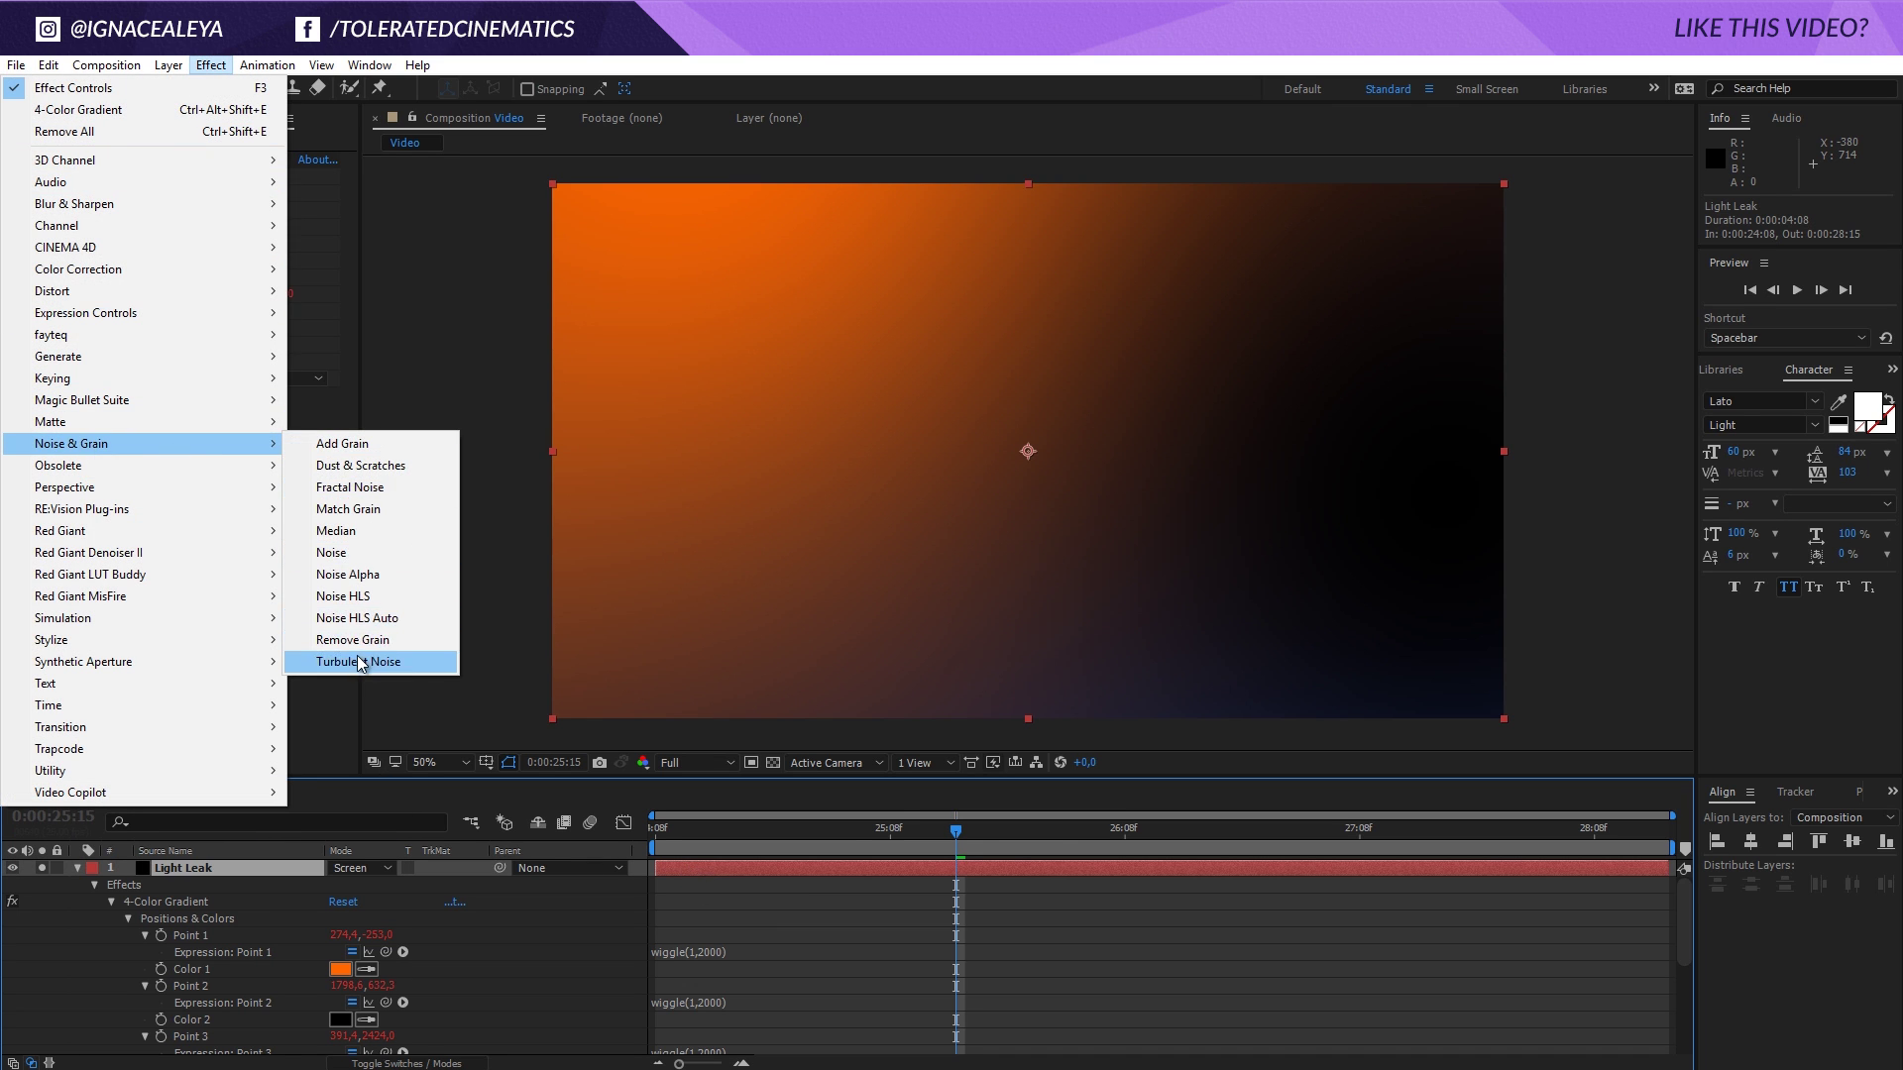
left_click(374, 661)
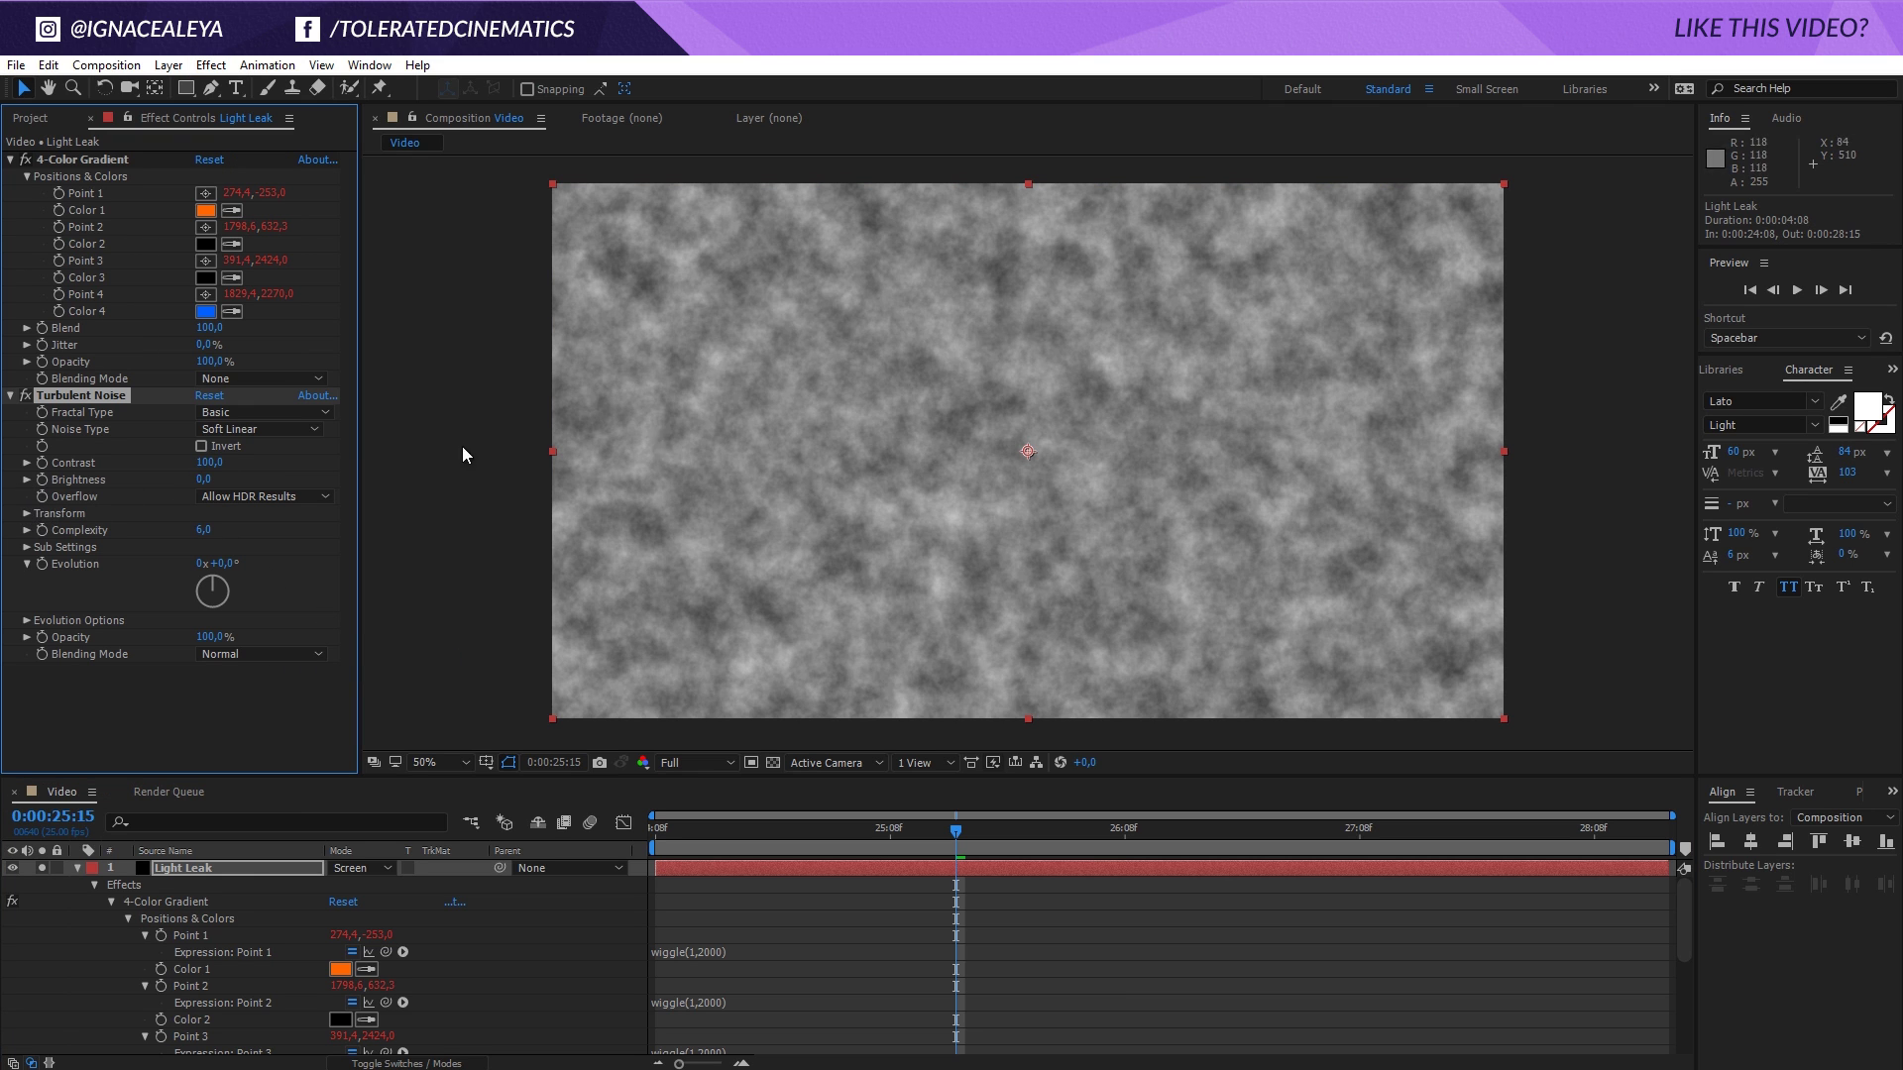
Set Turbulent Noise Scale to 457 and its Blending Mode to Multiply
left_click(27, 514)
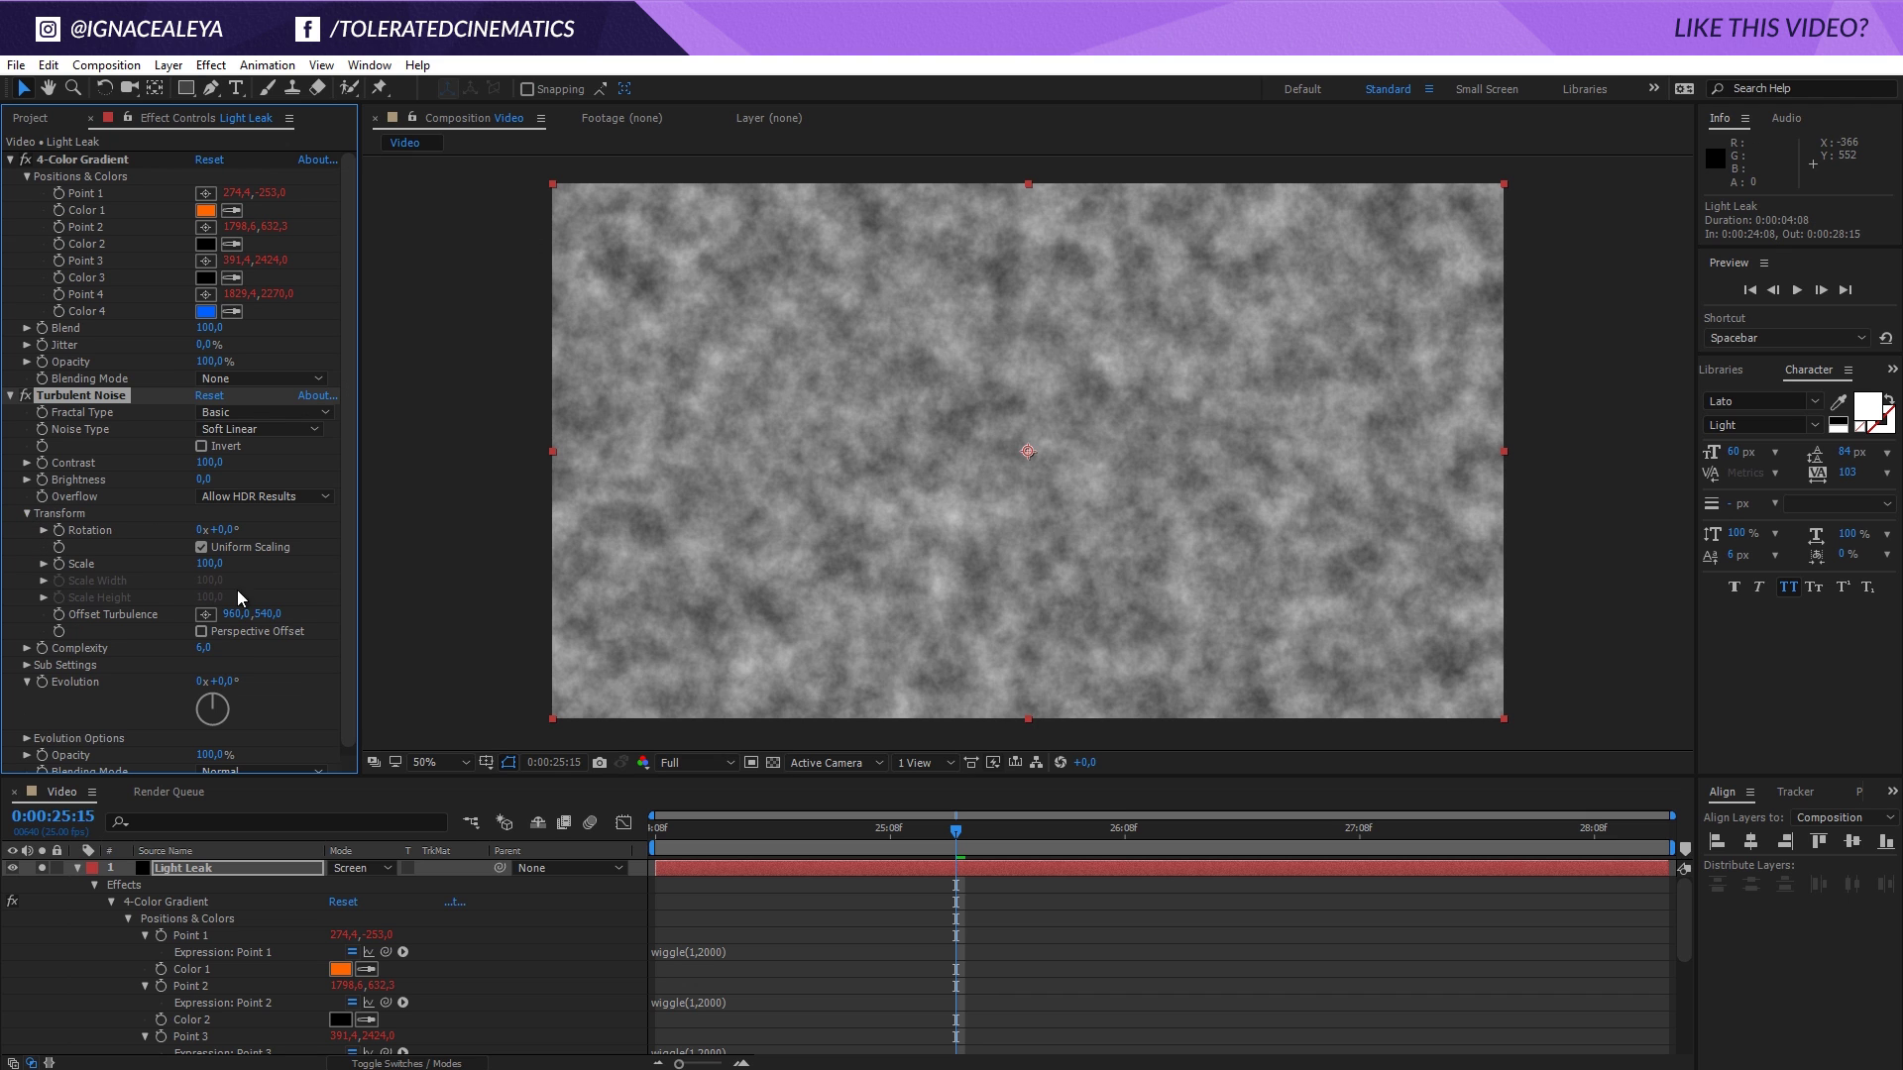
left_click_drag(209, 569, 460, 569)
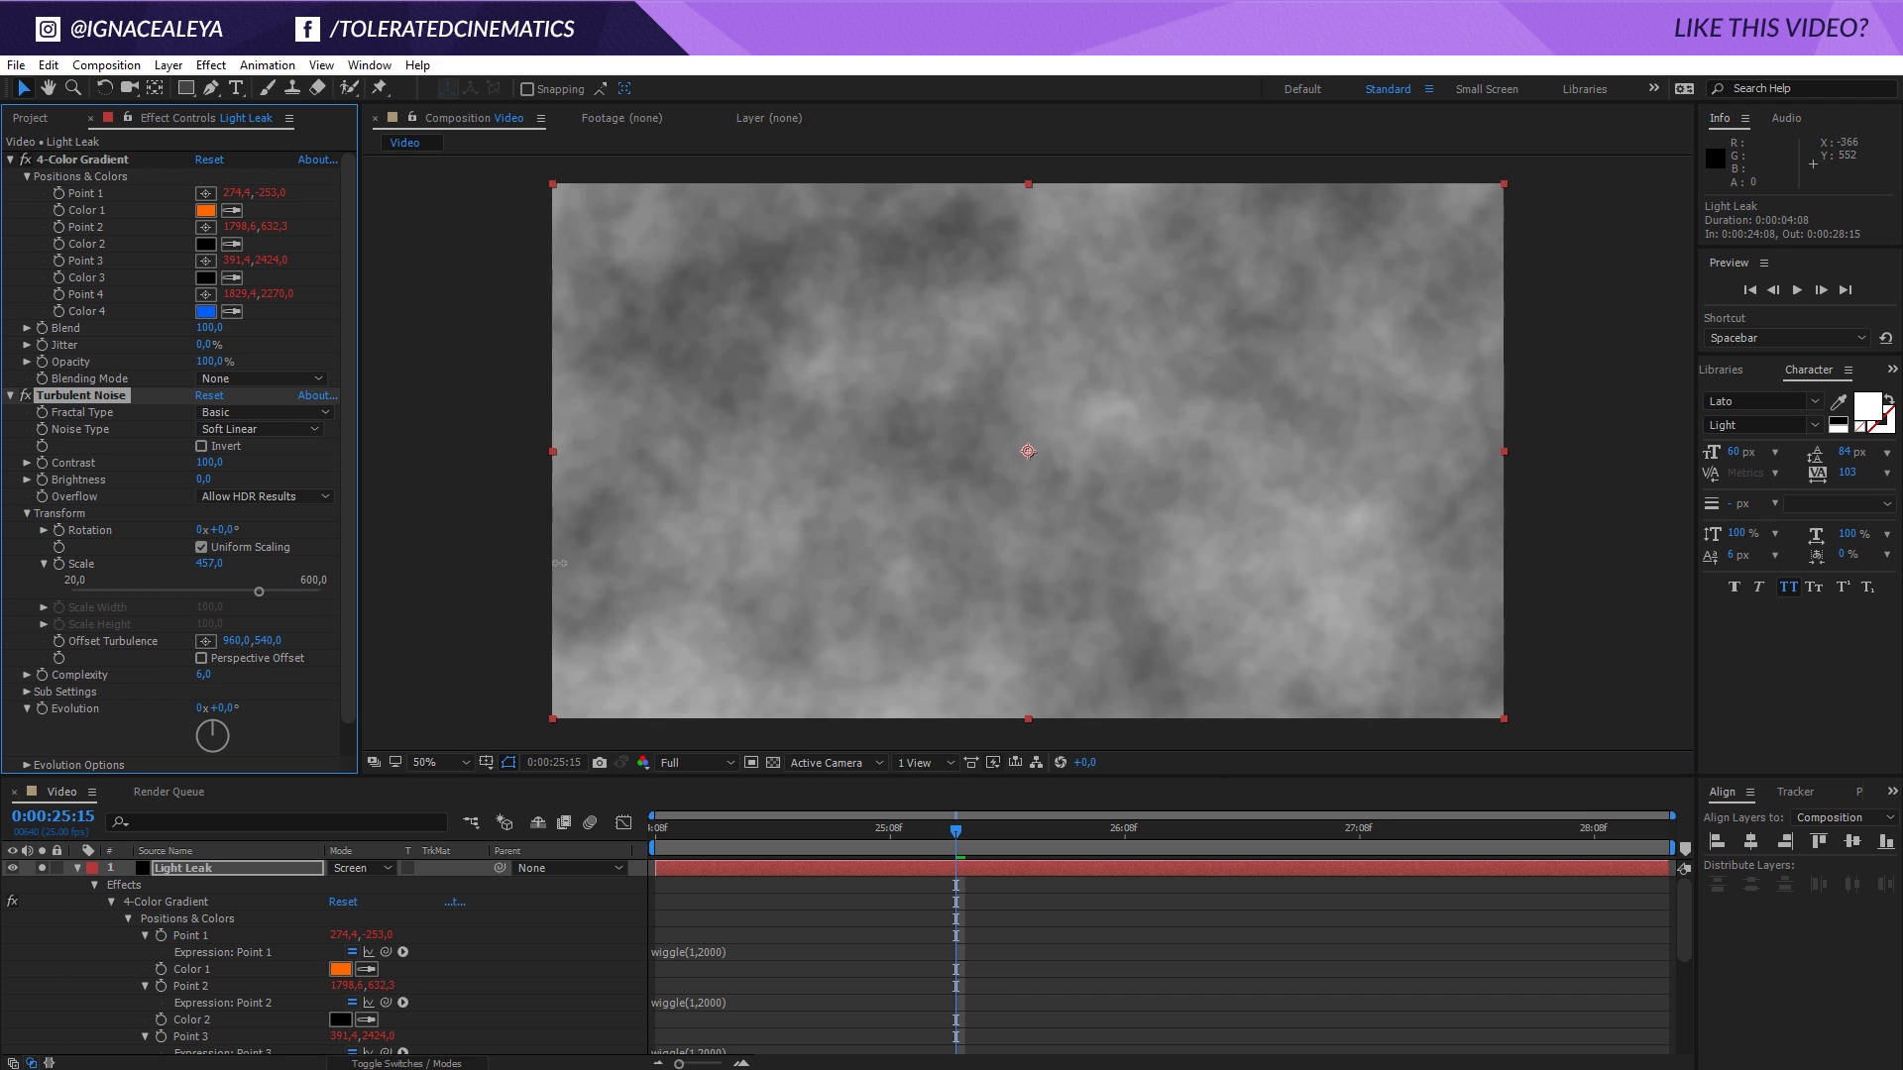
left_click_drag(351, 628, 351, 676)
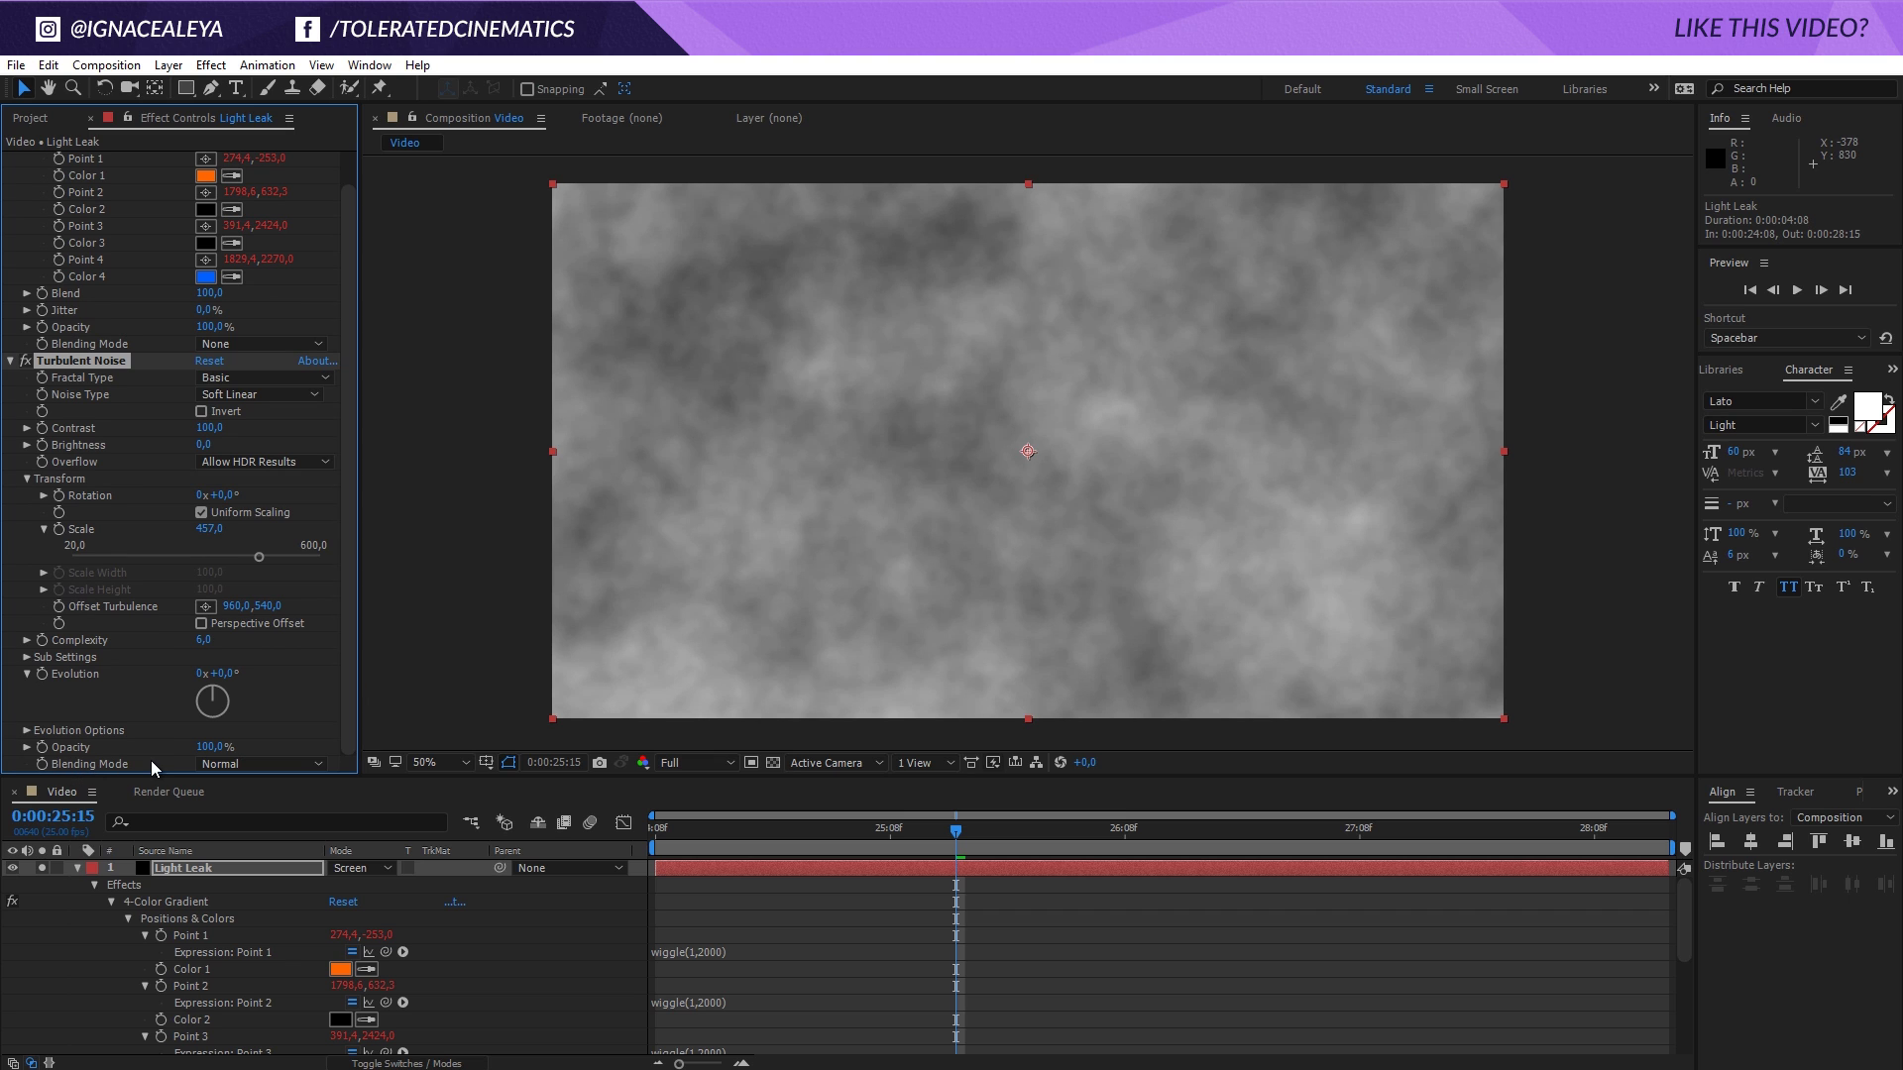
left_click(220, 768)
left_click(263, 440)
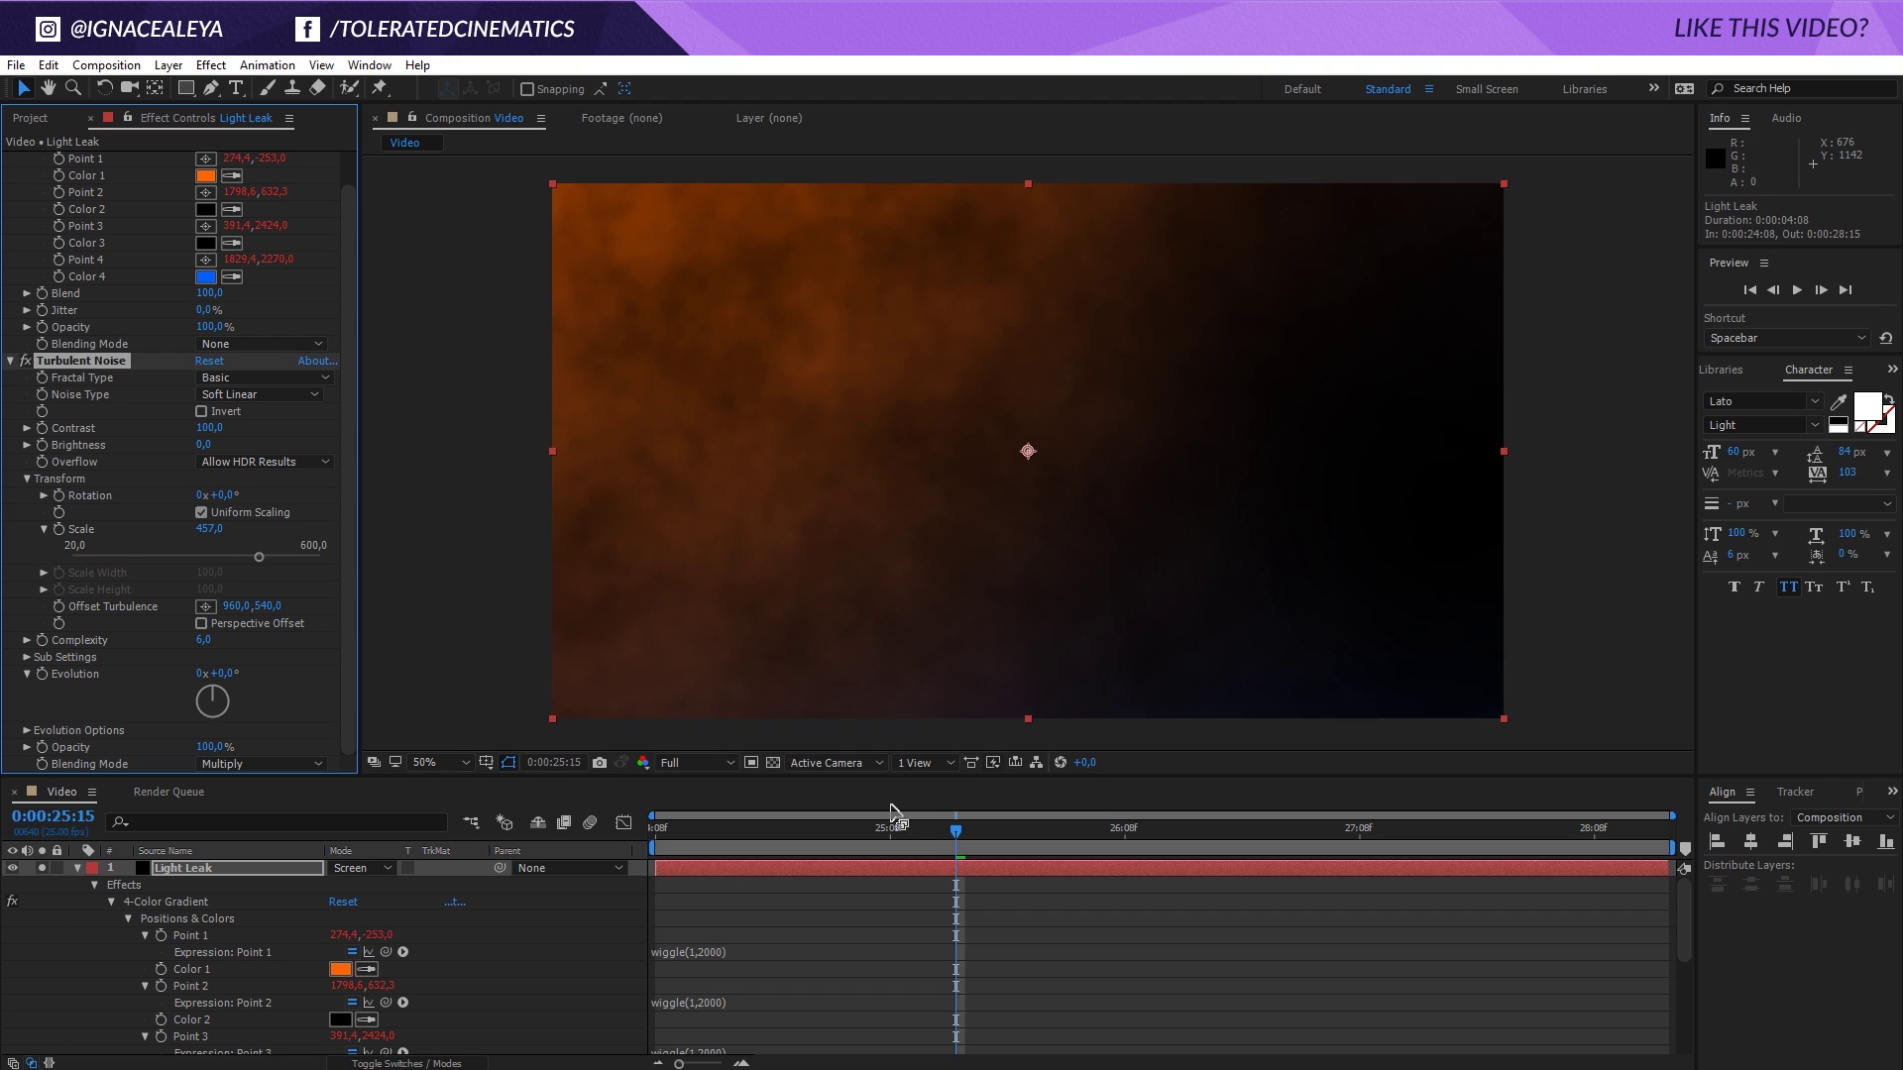
Lower noise Complexity to 2, raise Brightness to 34 and Contrast to 113
left_click(206, 641)
key("Return")
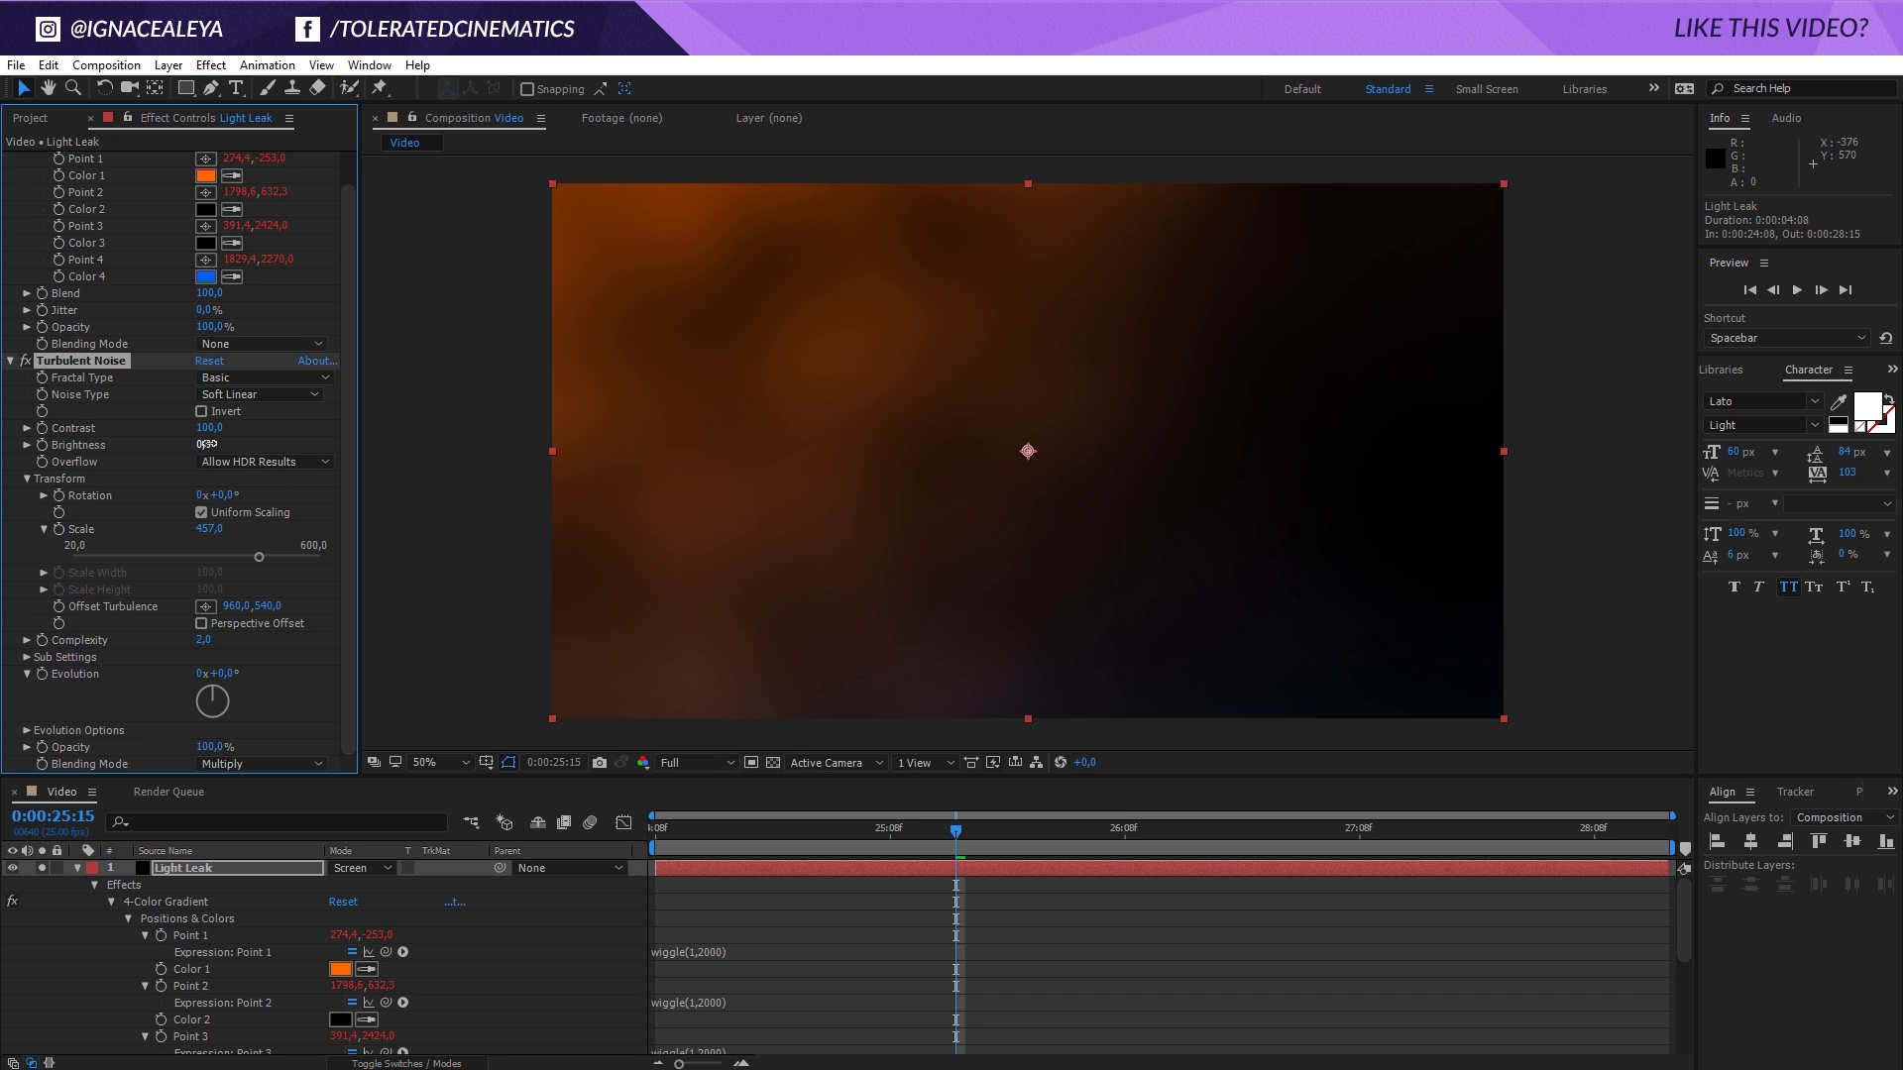
left_click_drag(239, 448, 200, 440)
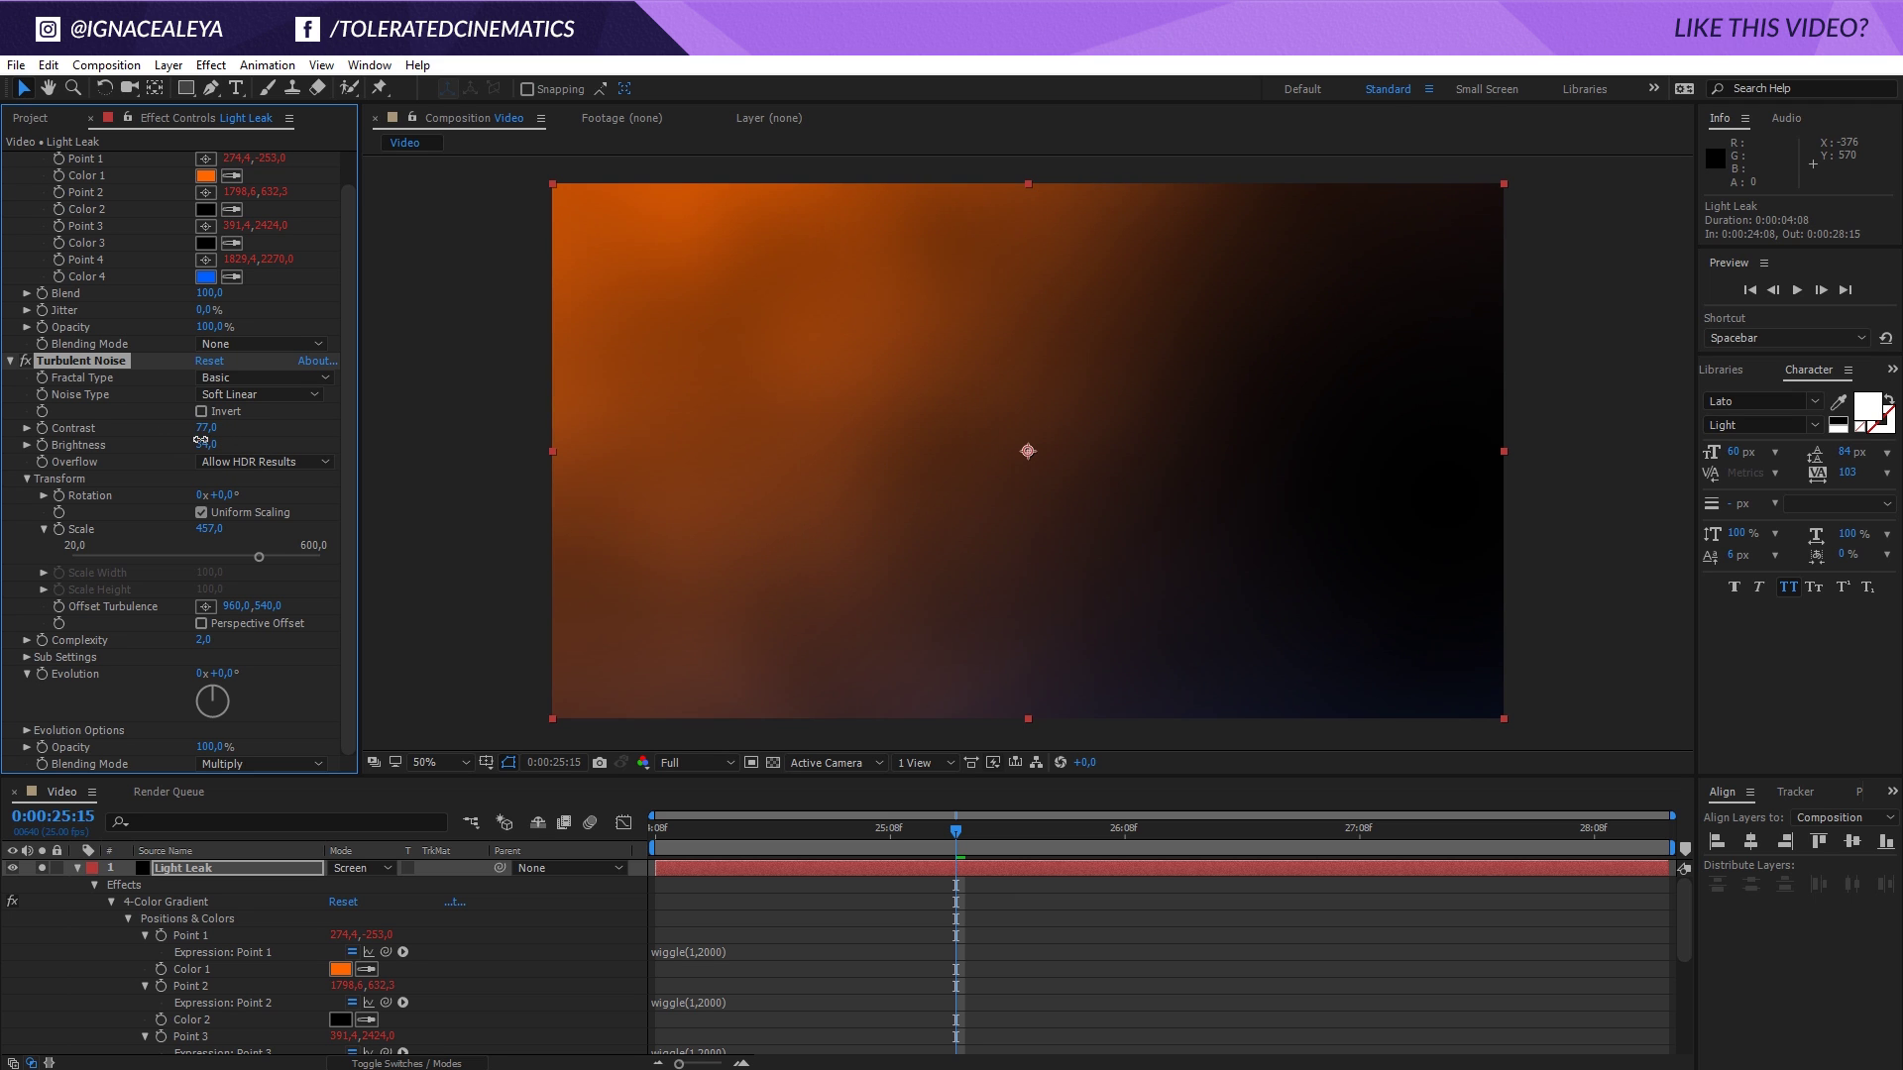
left_click_drag(945, 850, 806, 837)
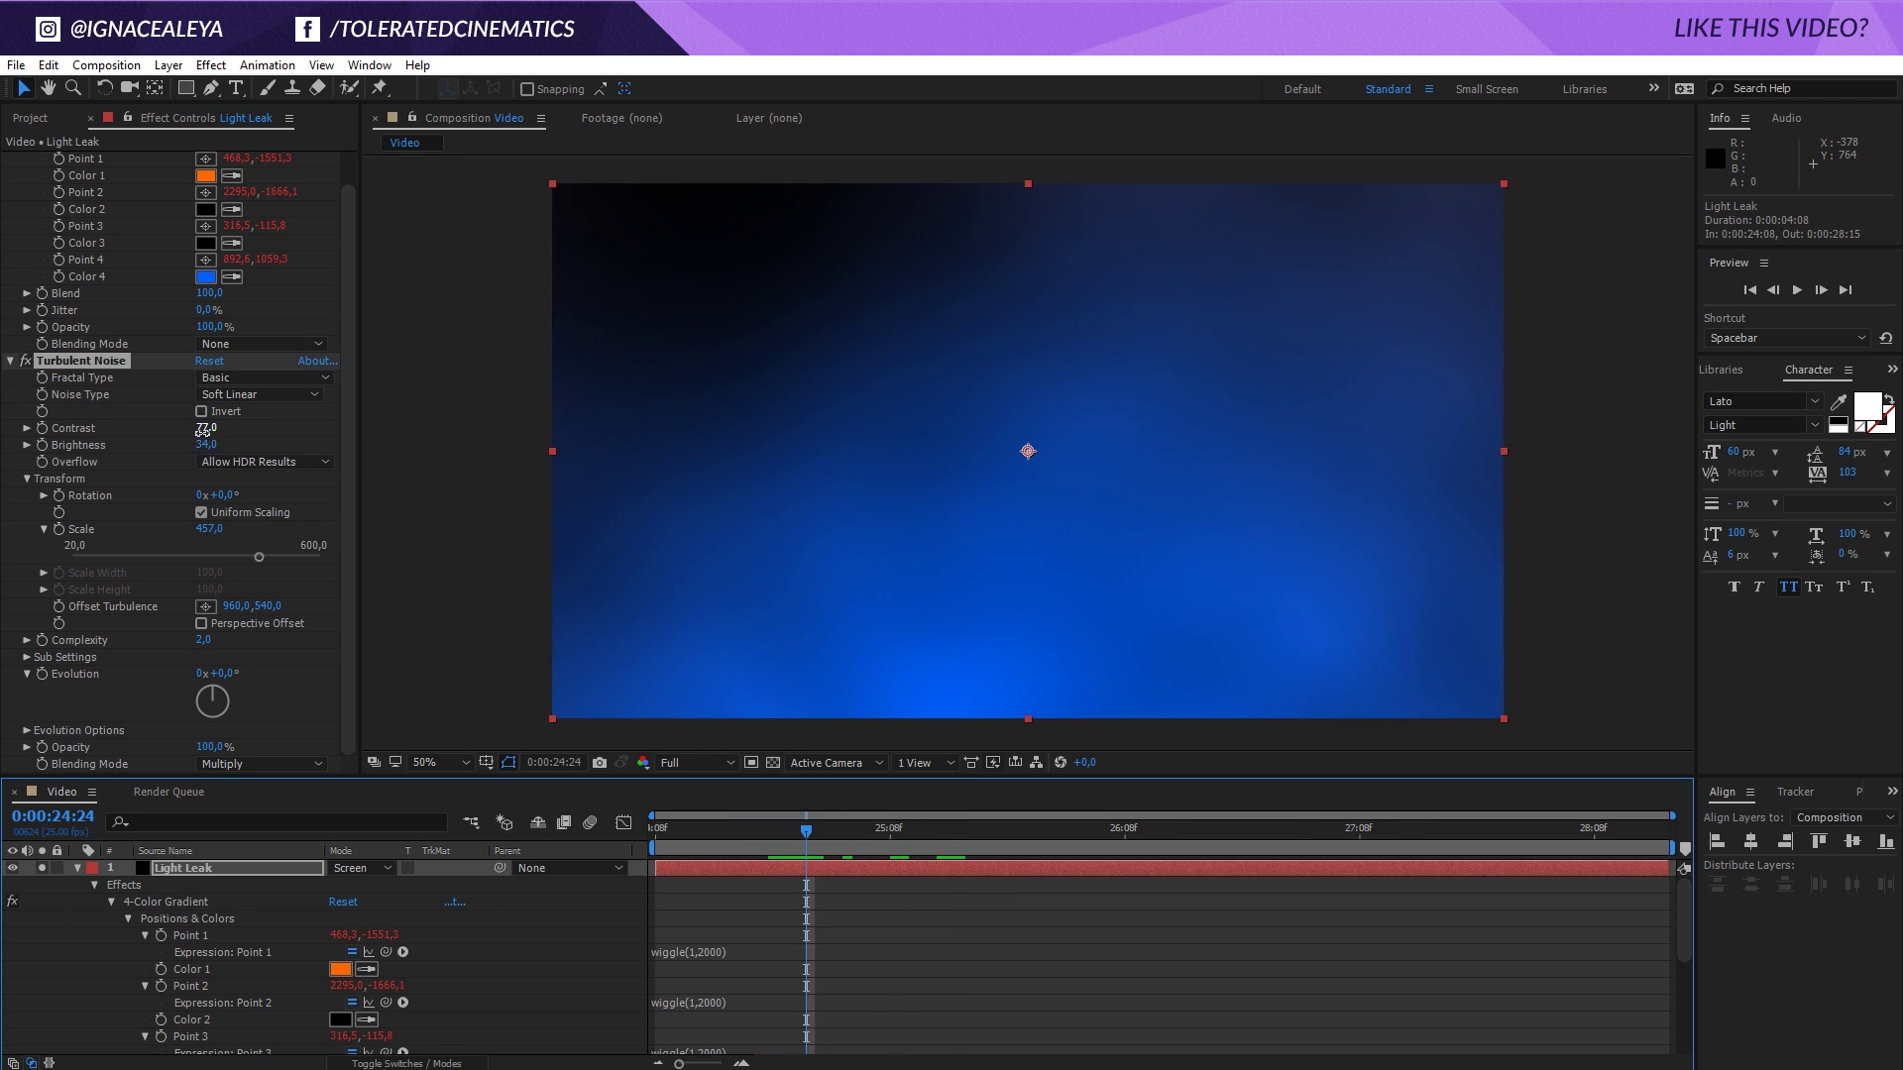
left_click_drag(203, 430, 234, 429)
left_click_drag(736, 828, 778, 830)
Turn off Solo on Light Leak and toggle the noise effect to compare over the footage
left_click(41, 868)
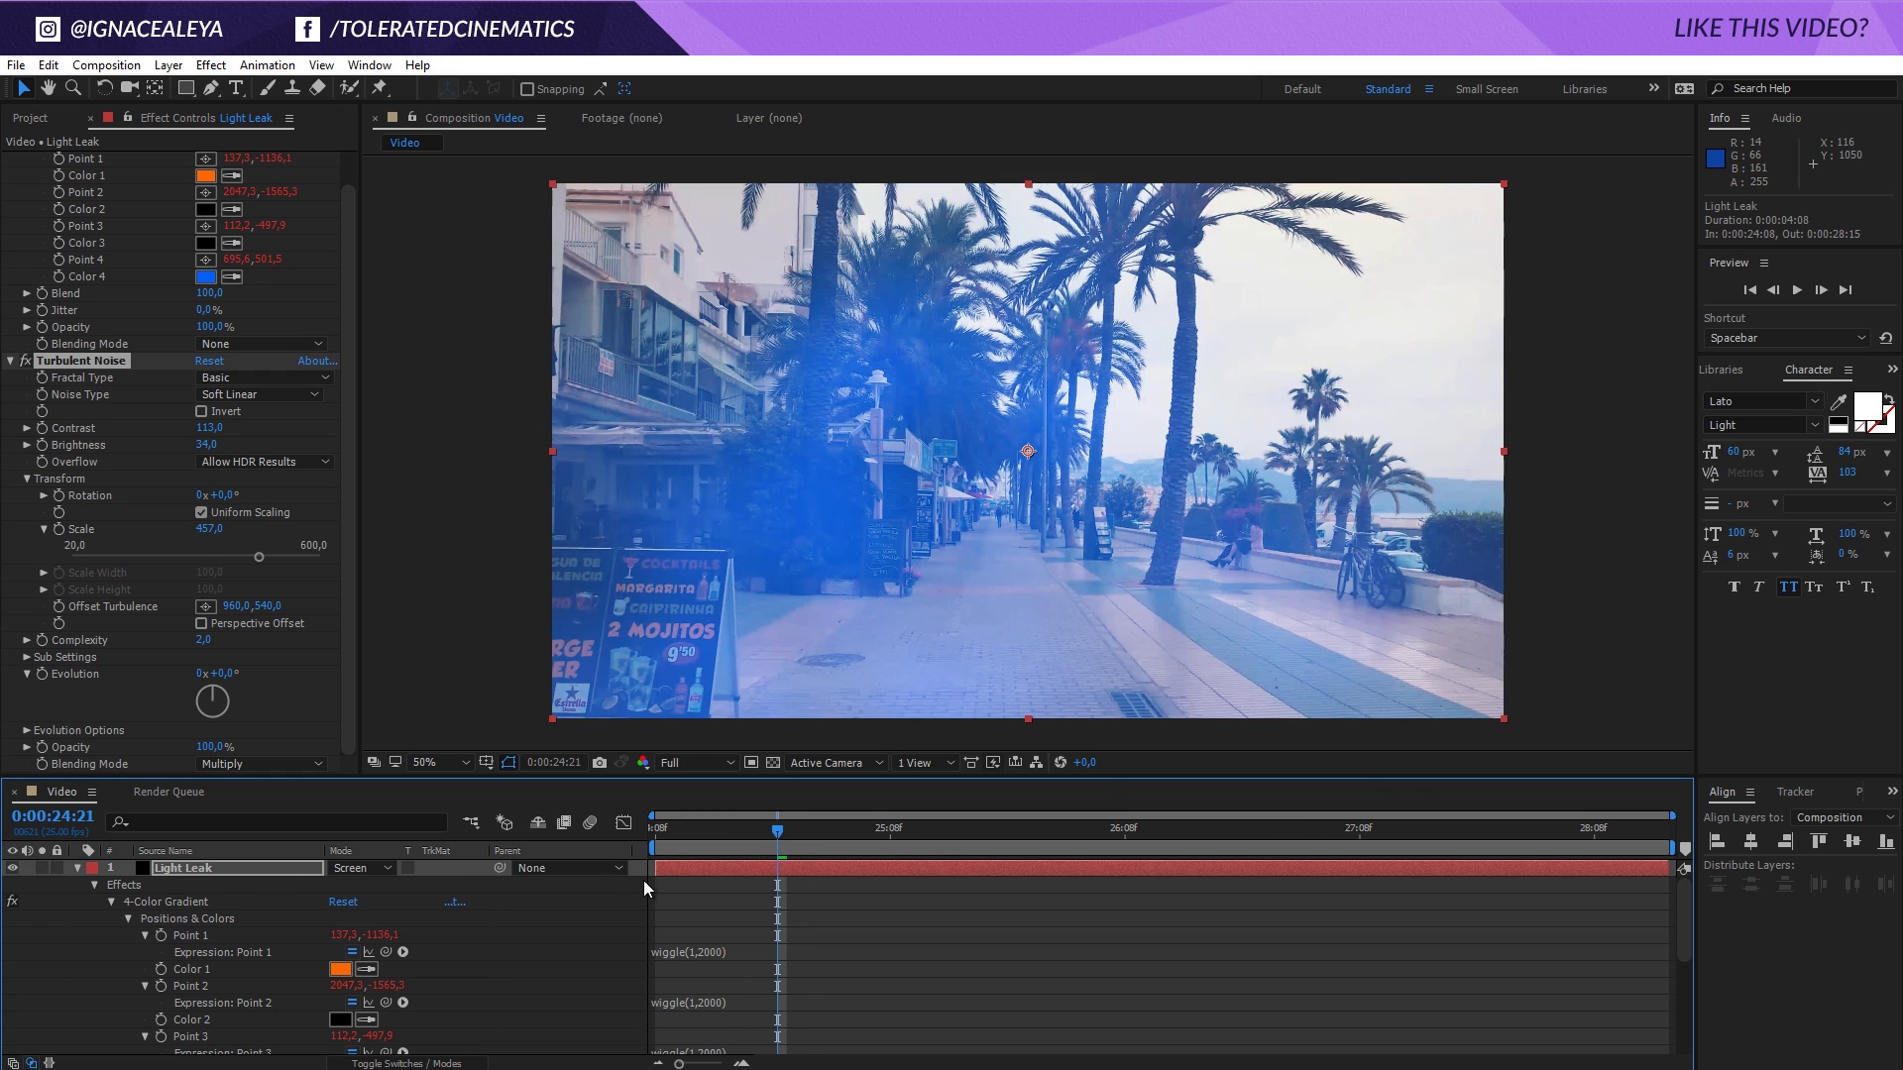
left_click(27, 361)
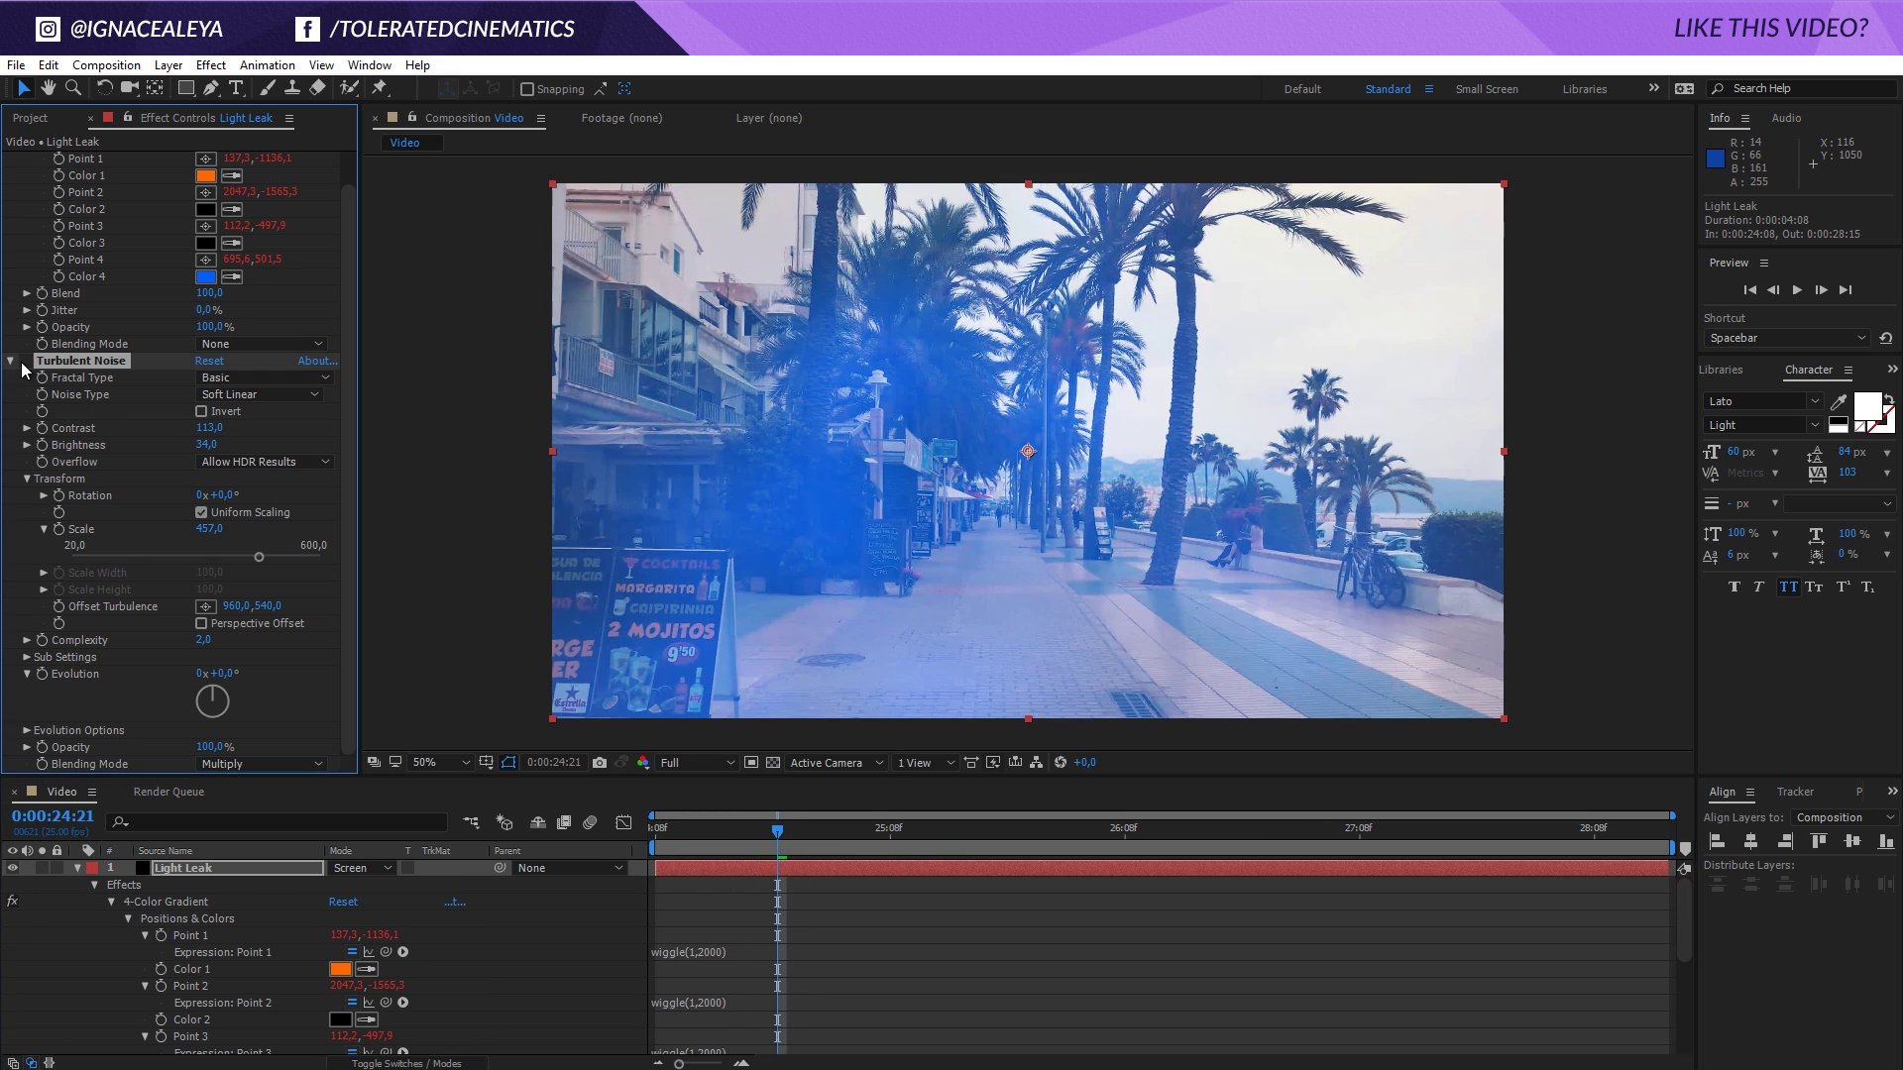
left_click(27, 361)
left_click_drag(776, 845, 861, 835)
Add a wiggle(2,200) expression to Light Leak's Opacity and play a preview
key("u")
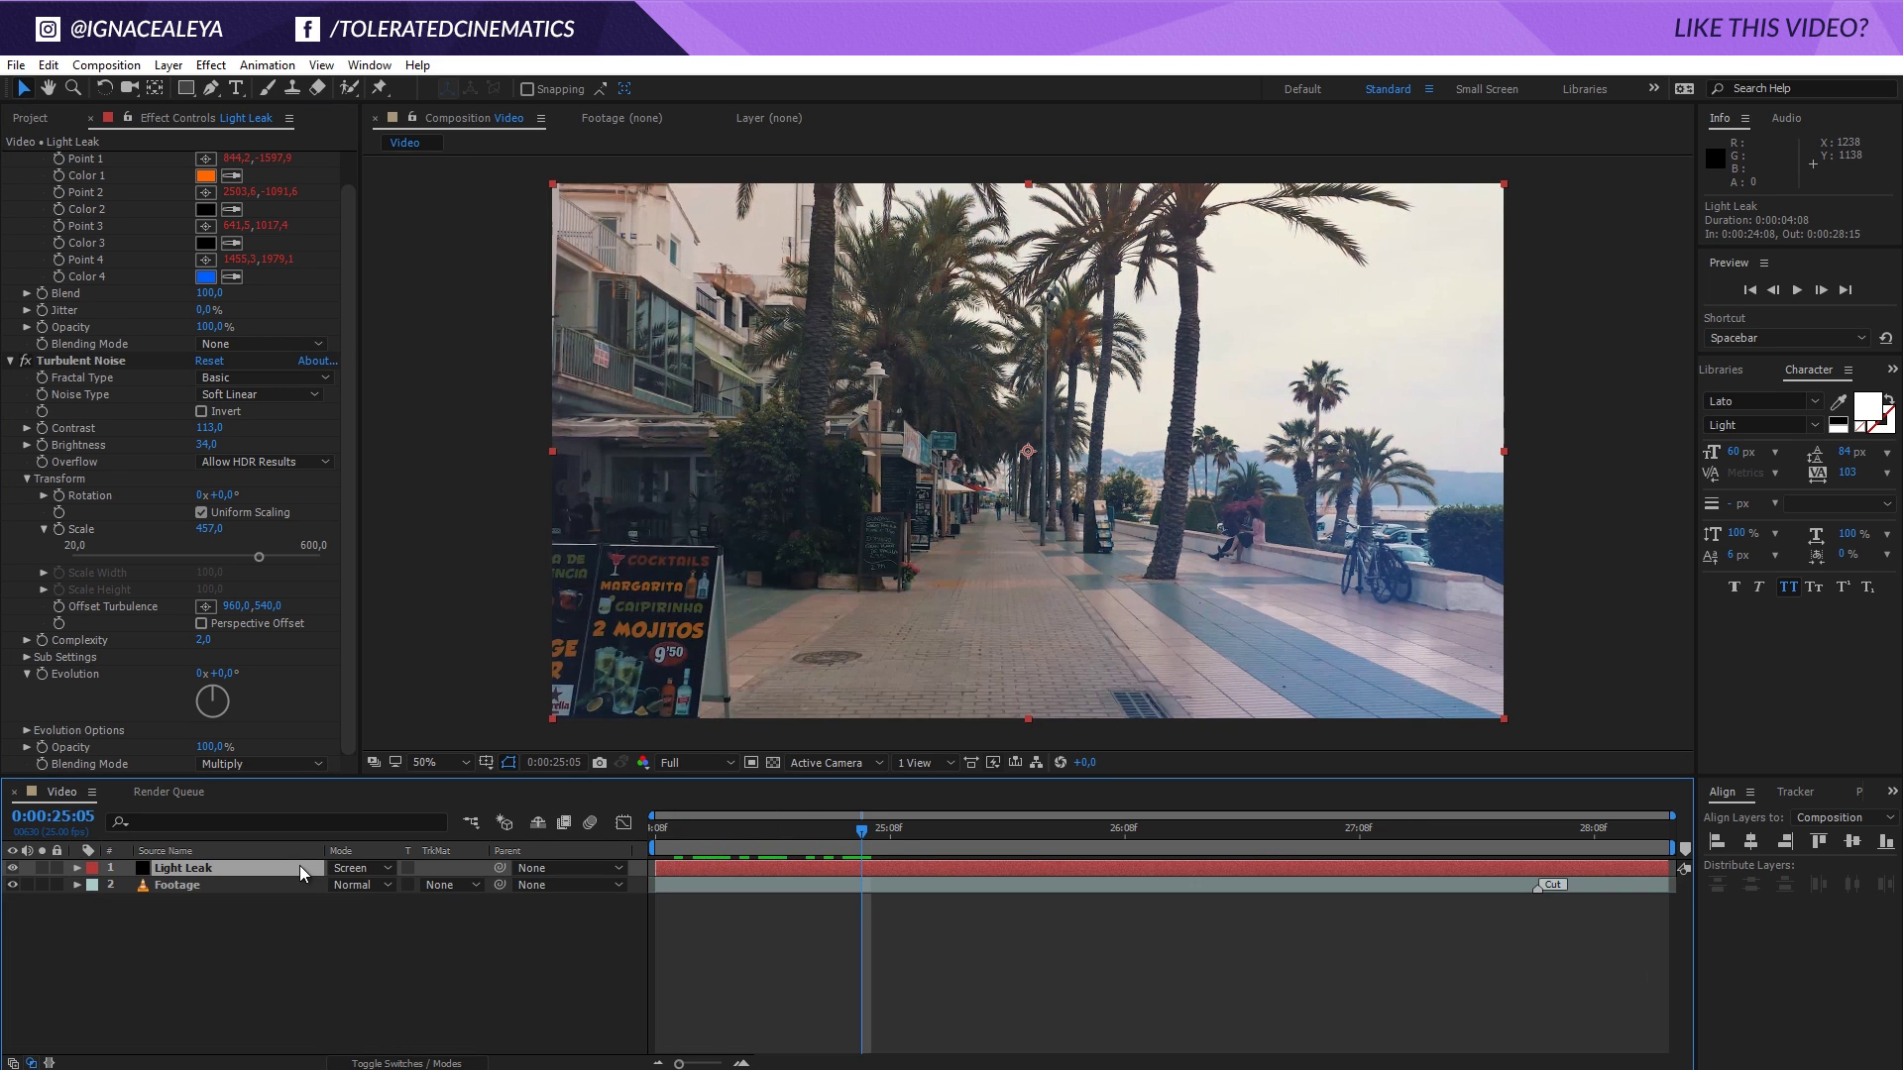
key("t")
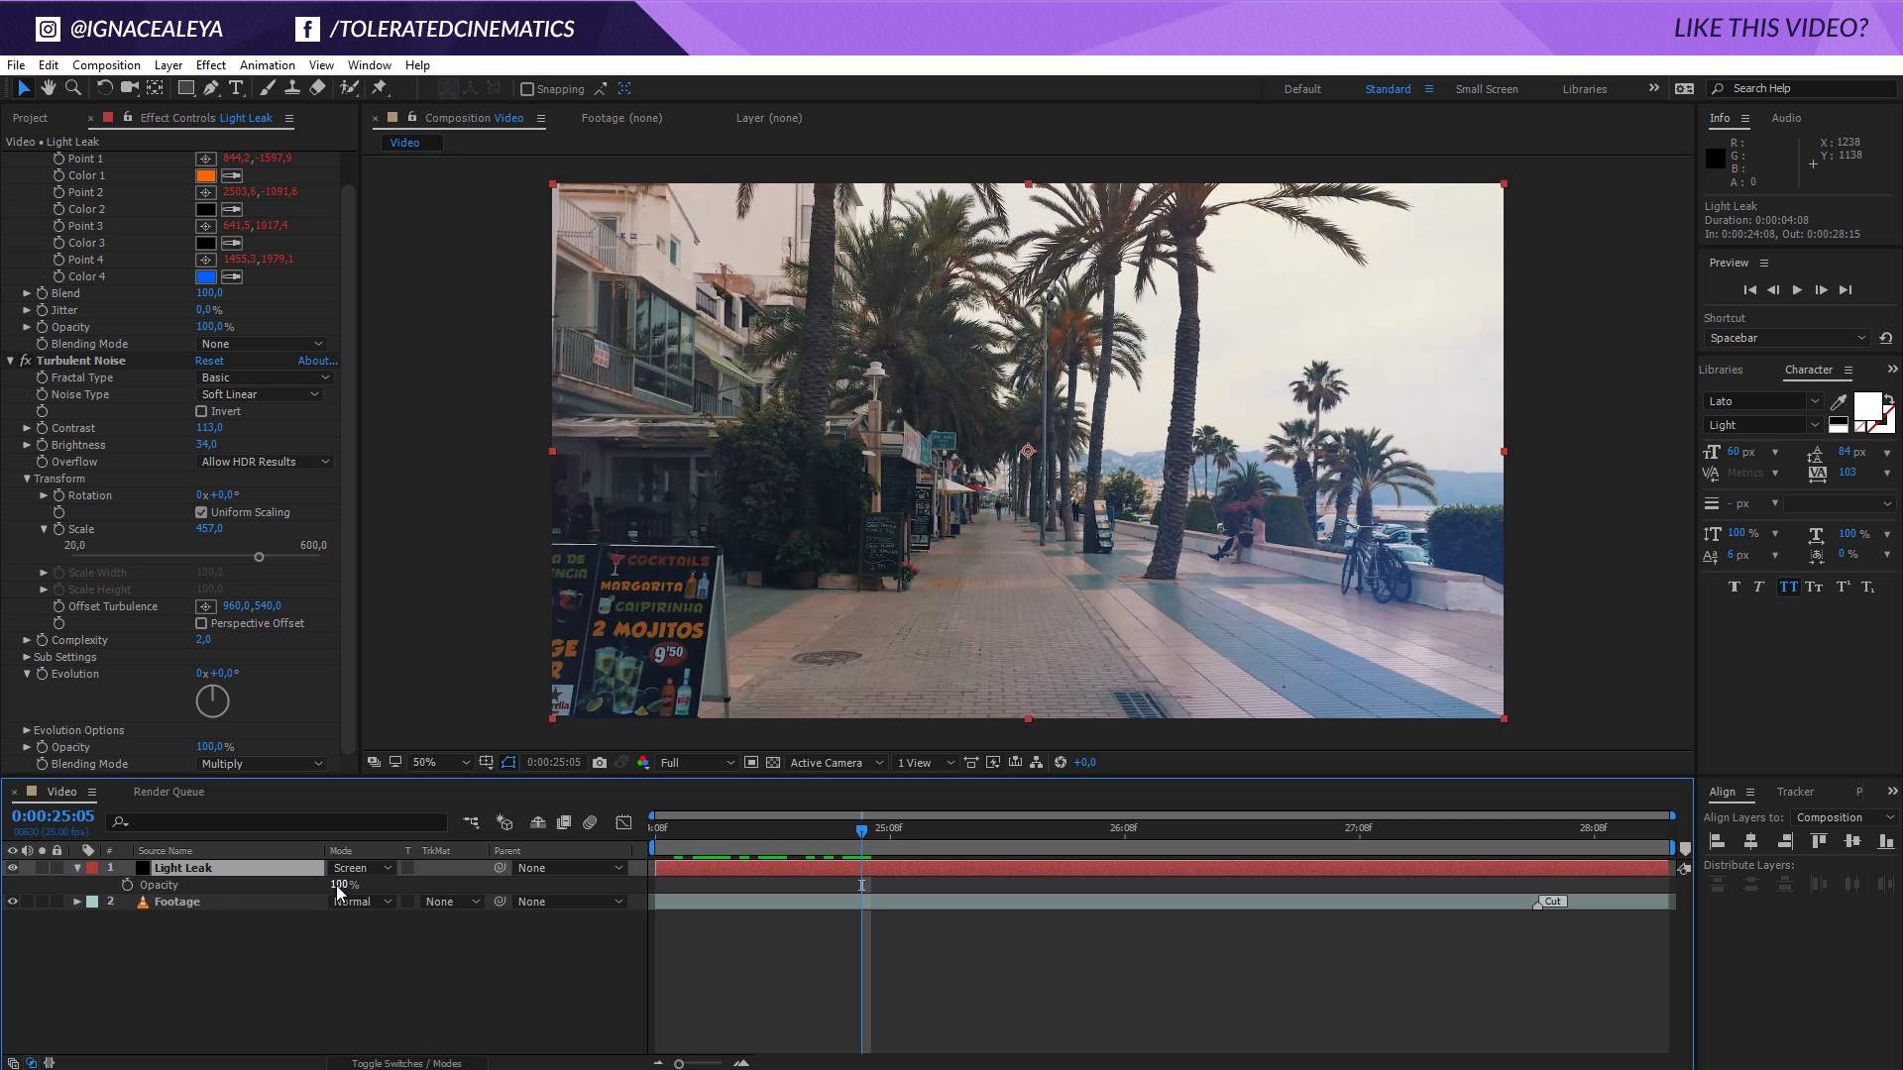
left_click(126, 886, "alt")
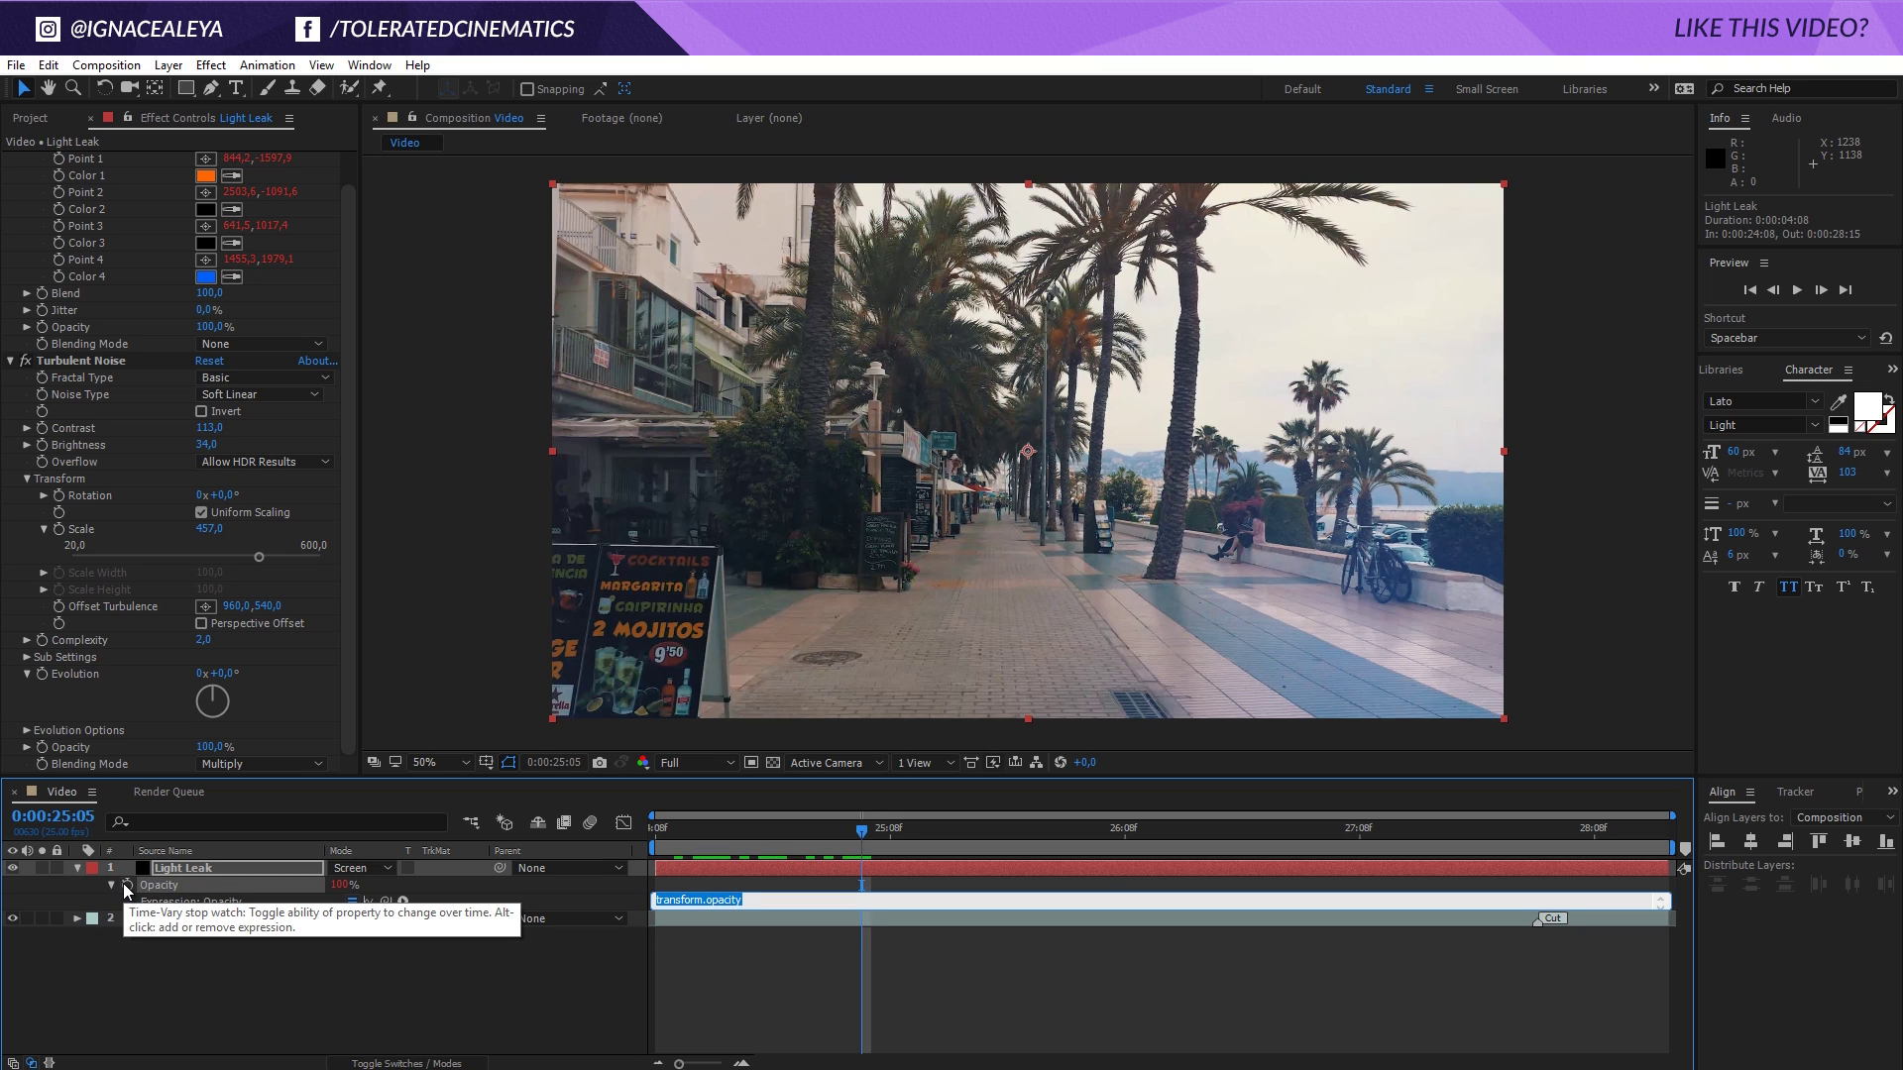
type("wigg")
type("le(2,200)")
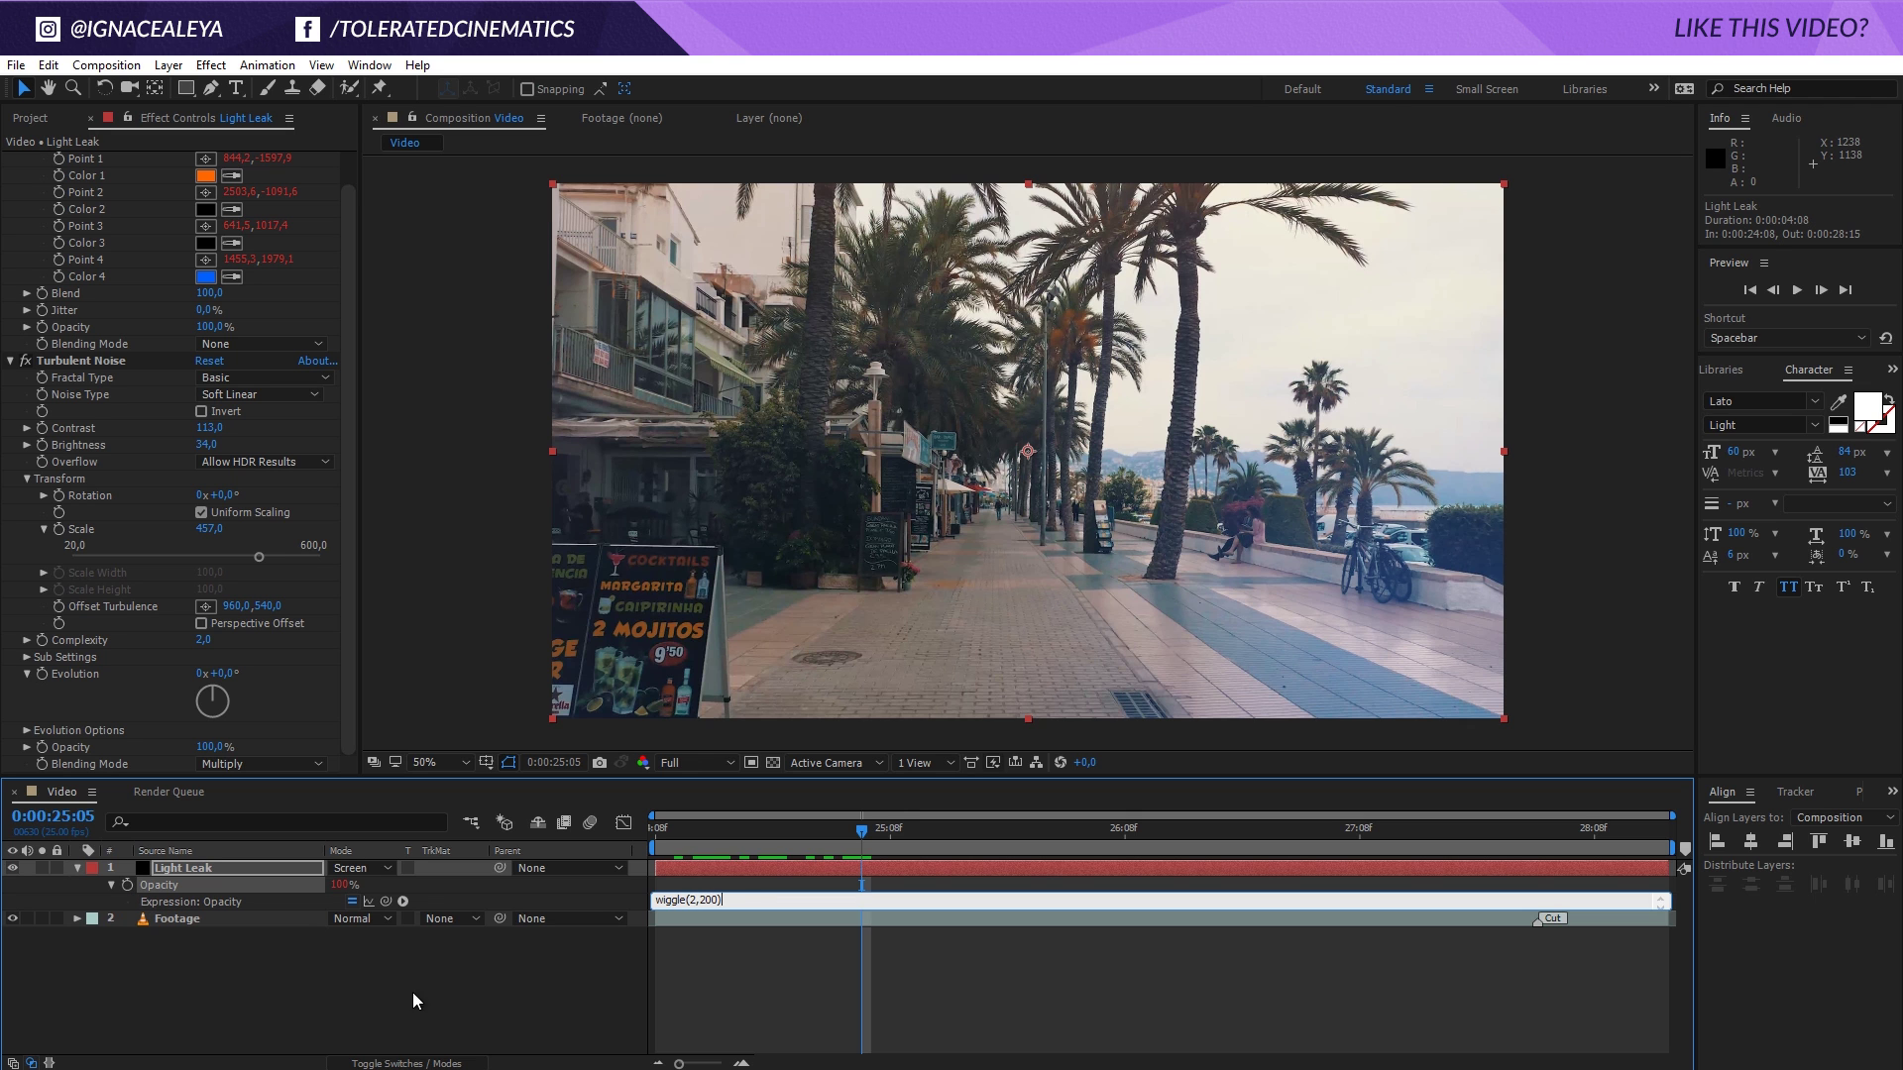
left_click(710, 978)
key("space")
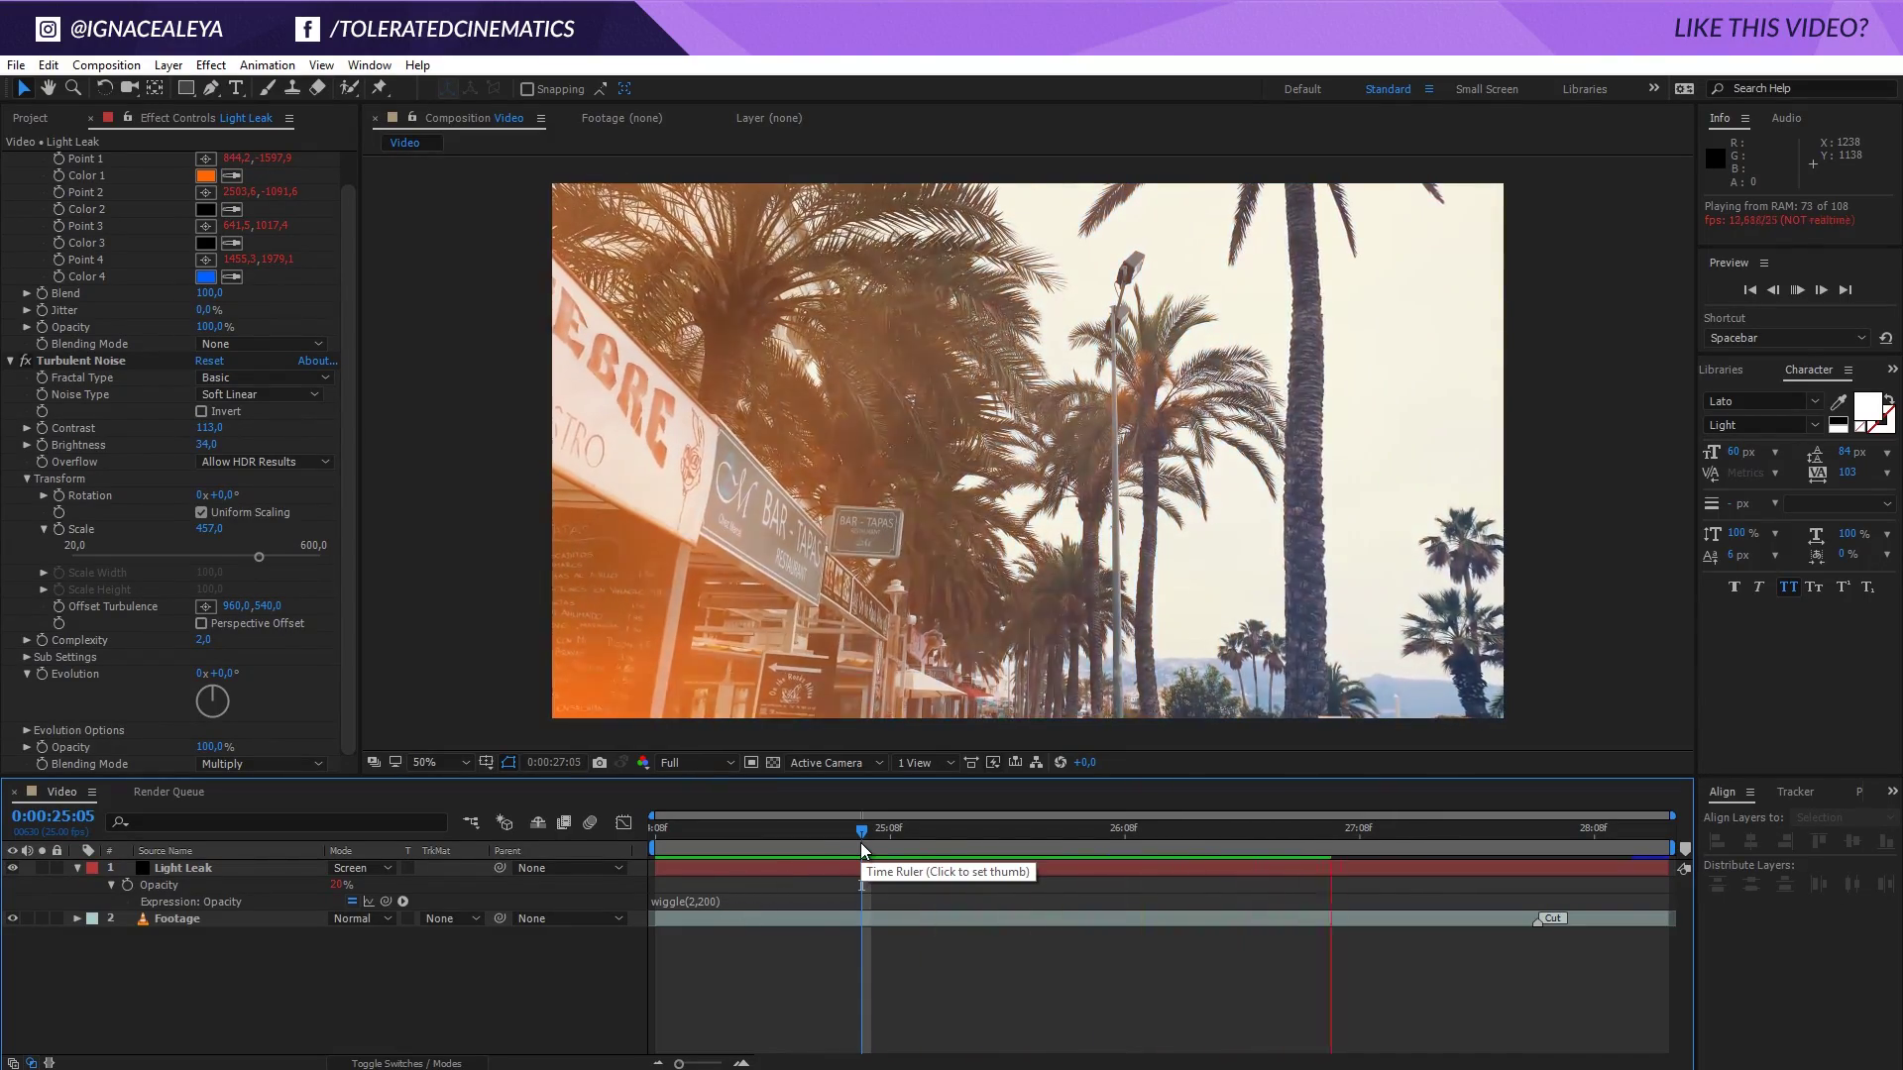
key("space")
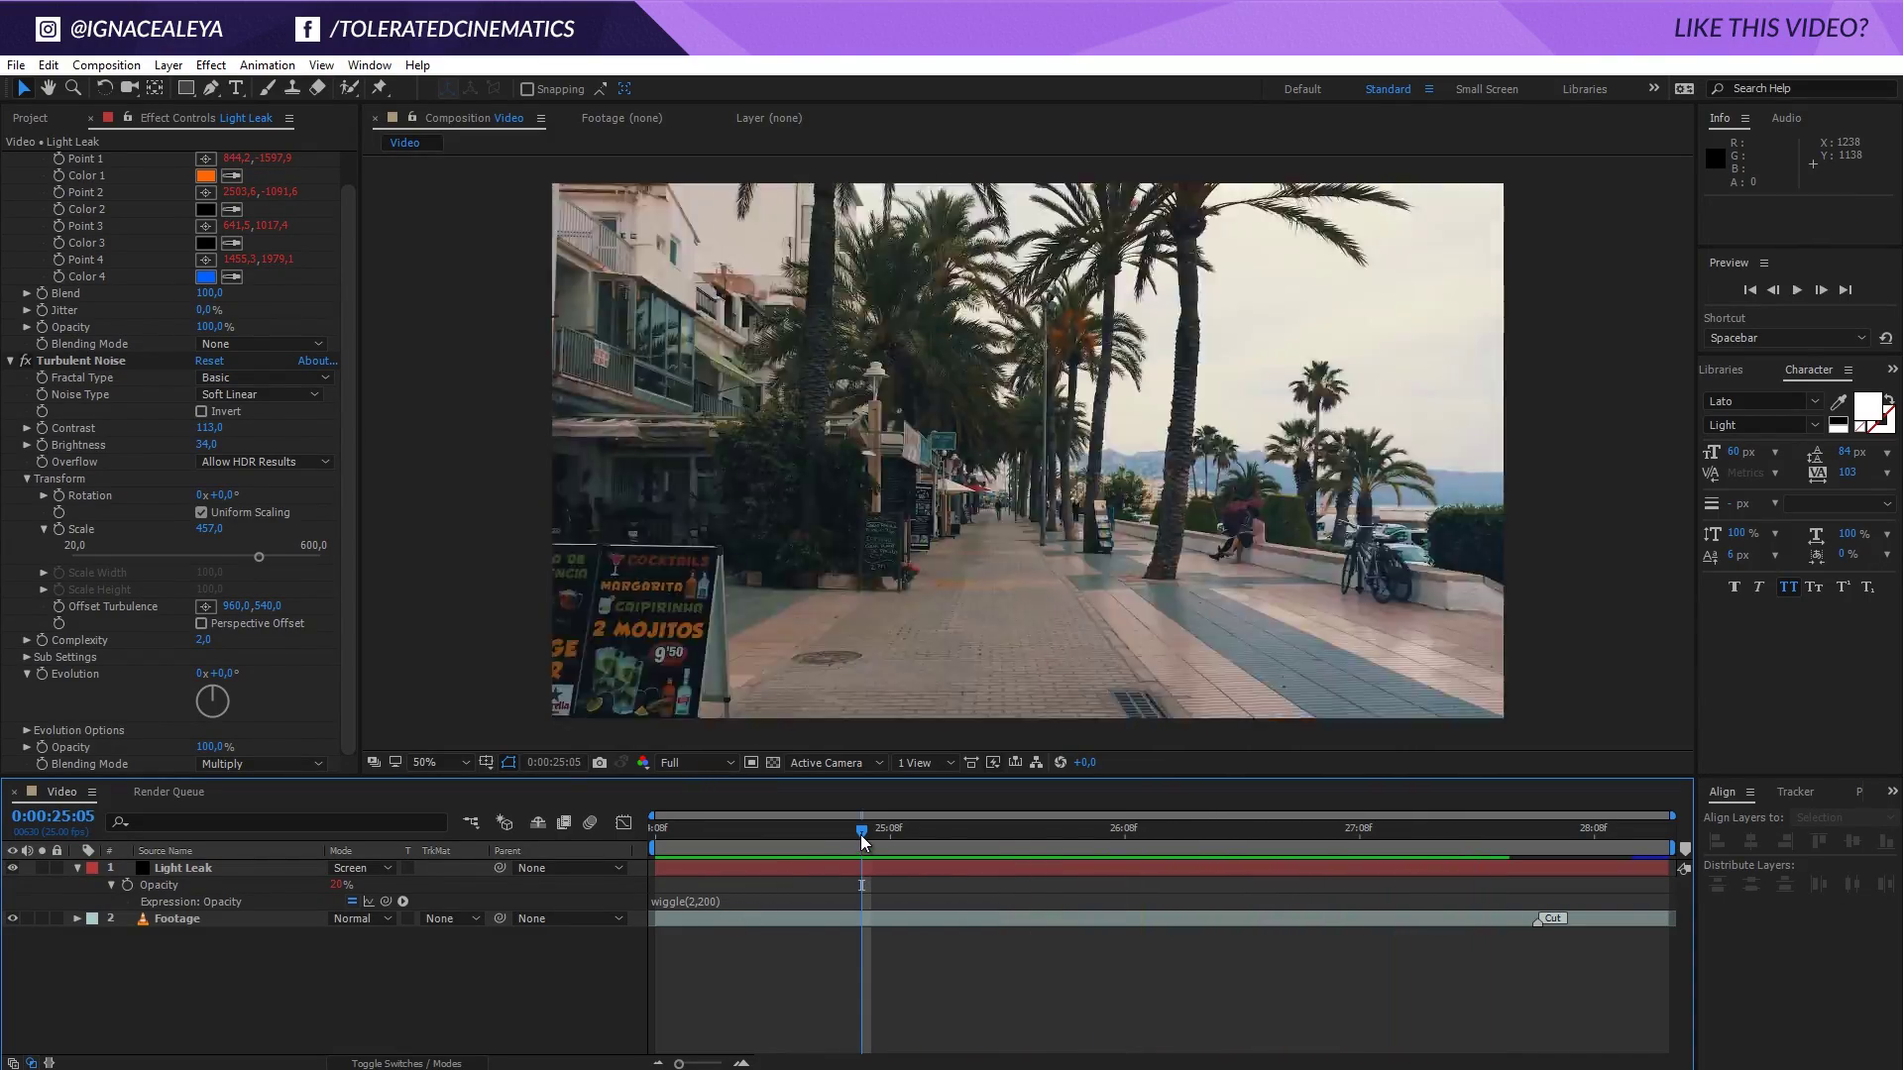
left_click(824, 829)
left_click(750, 829)
scroll(348, 408, "up", 2)
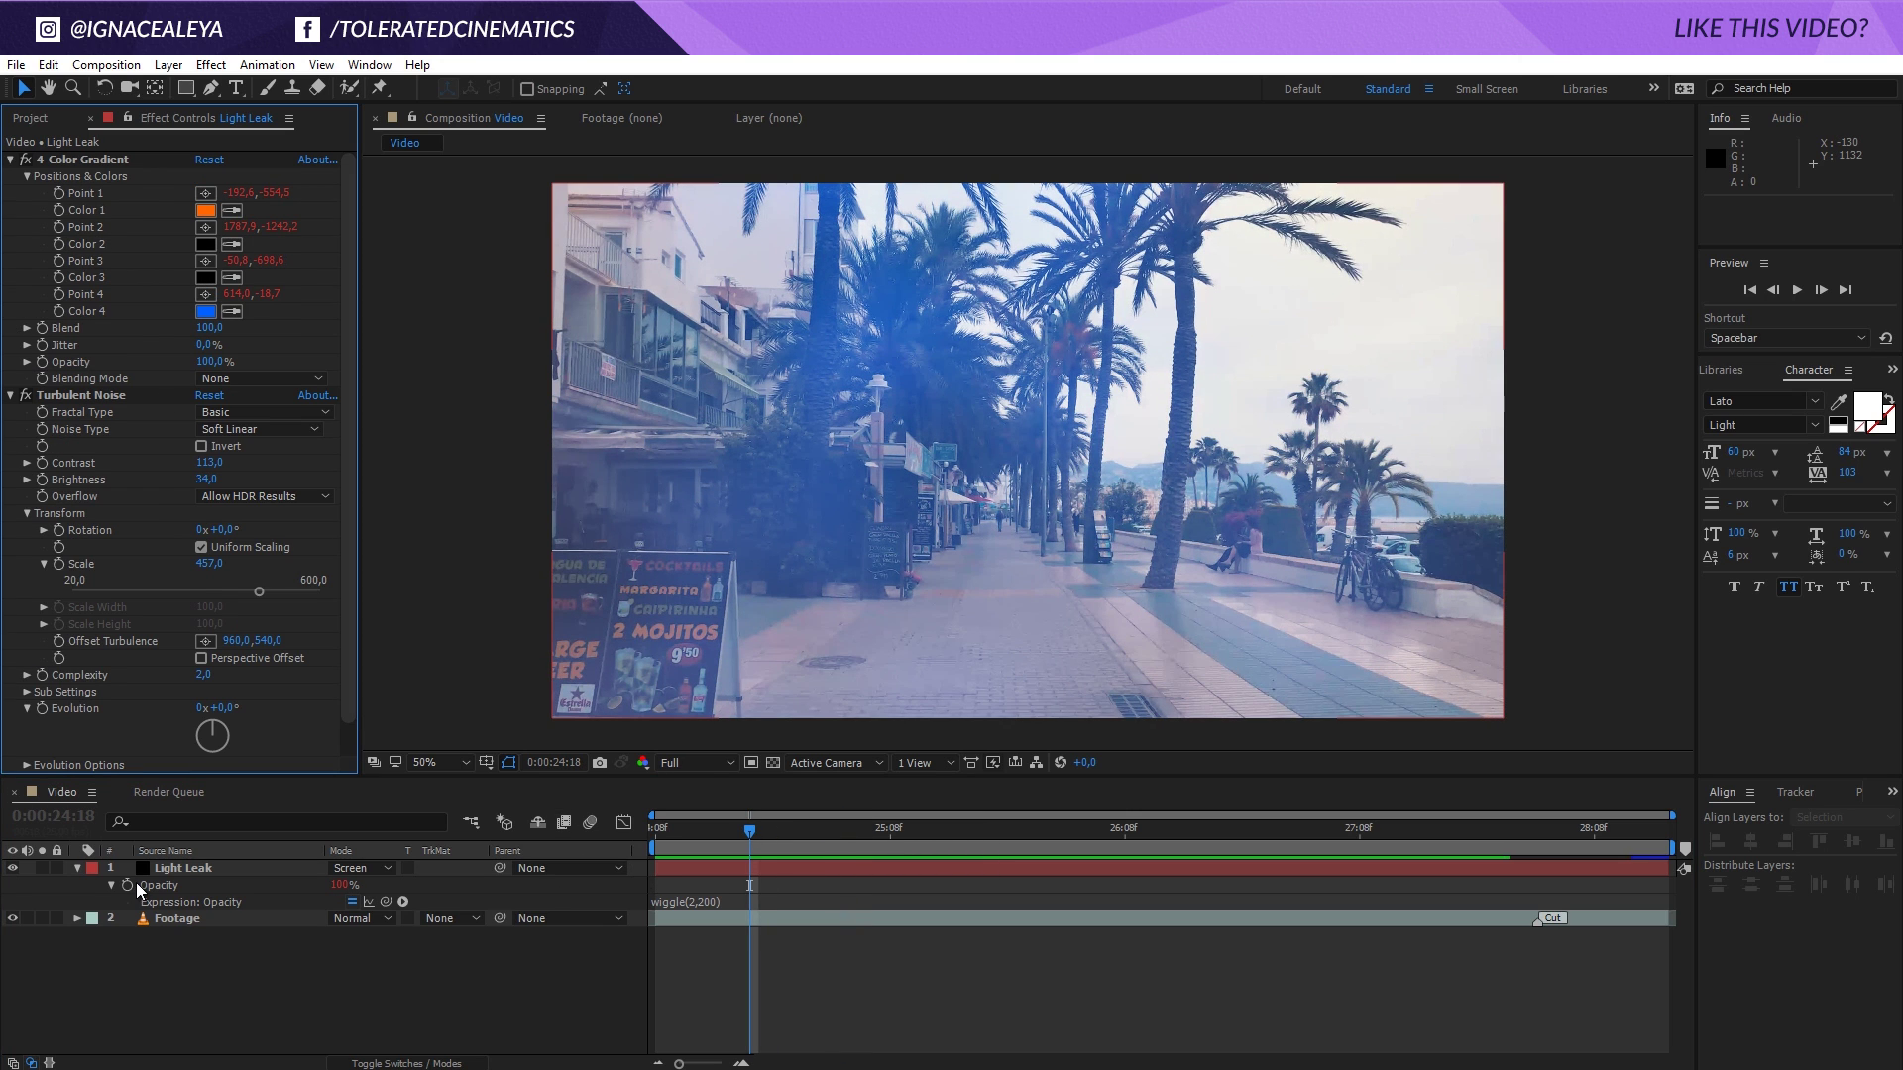
left_click(182, 868)
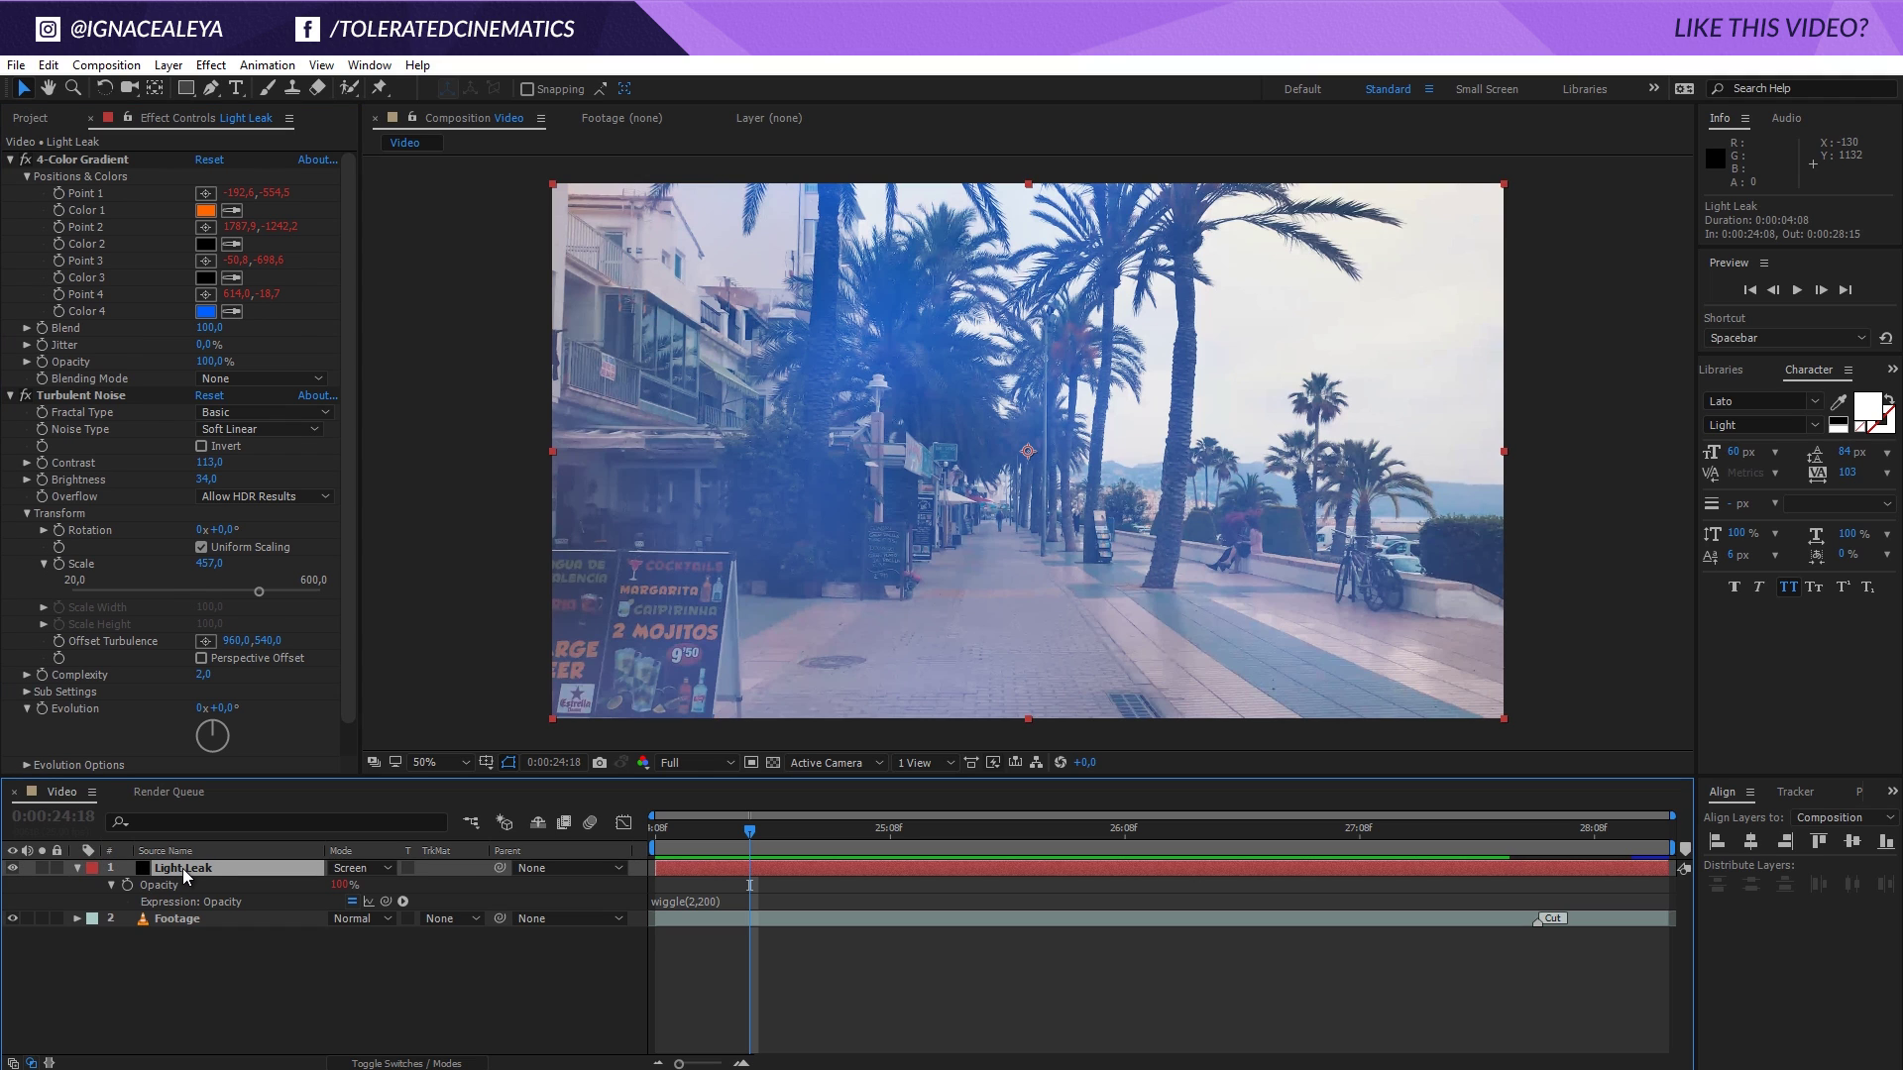
Reveal the expressions and change Point 1's wiggle to wiggle(1,2200)
key("e")
key("e")
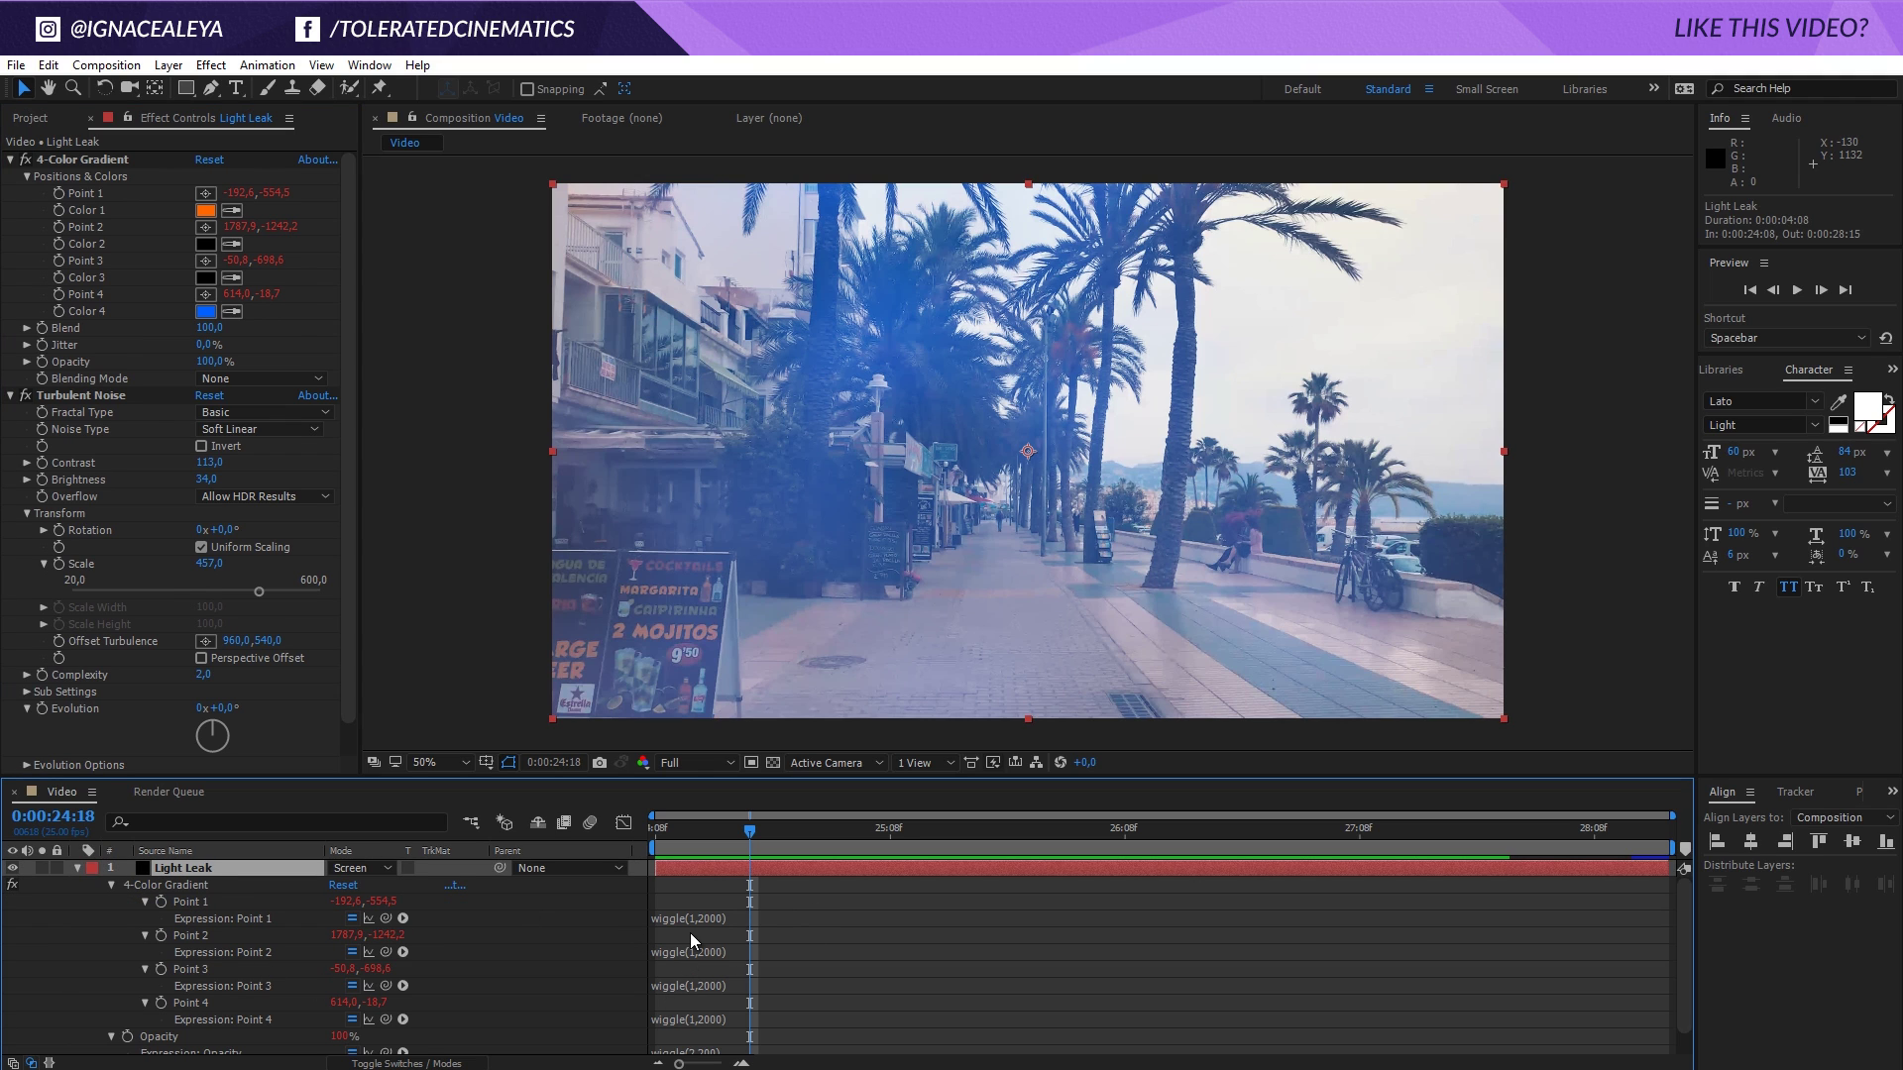
left_click(698, 924)
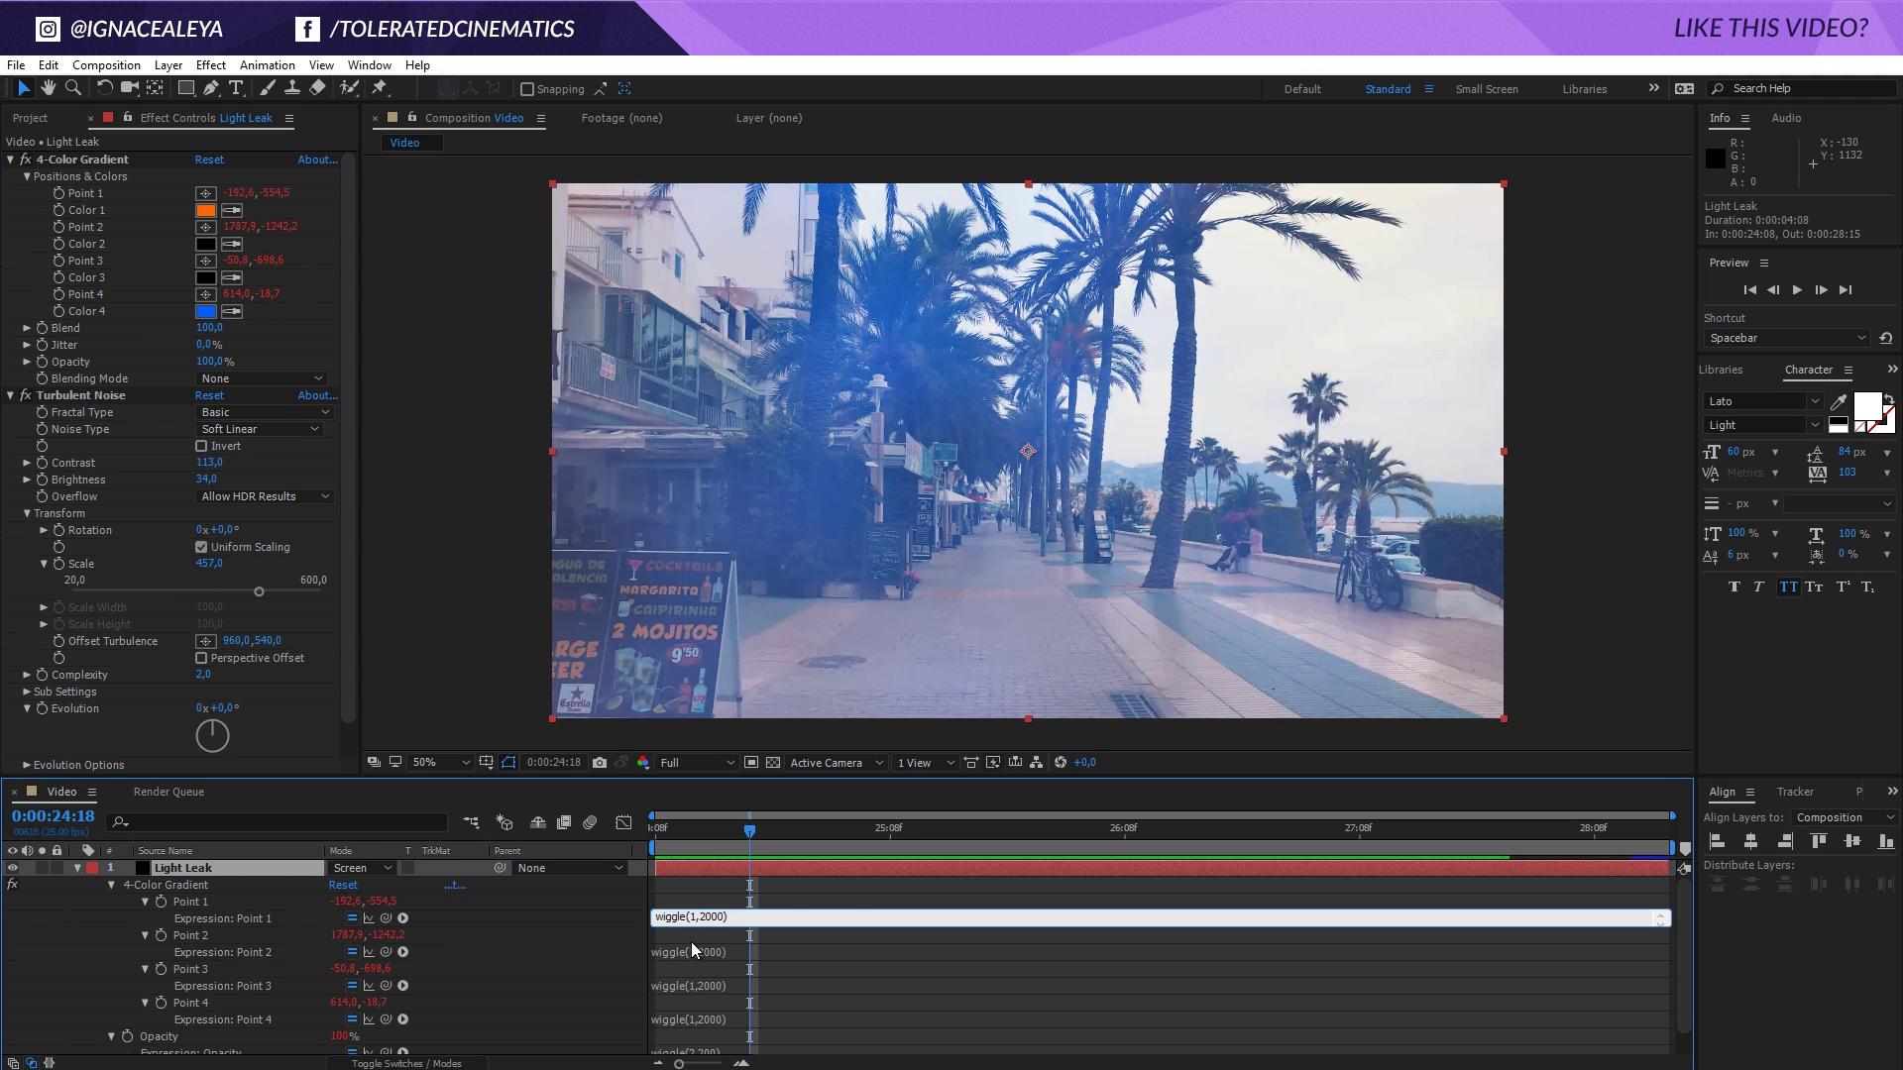
left_click(722, 941)
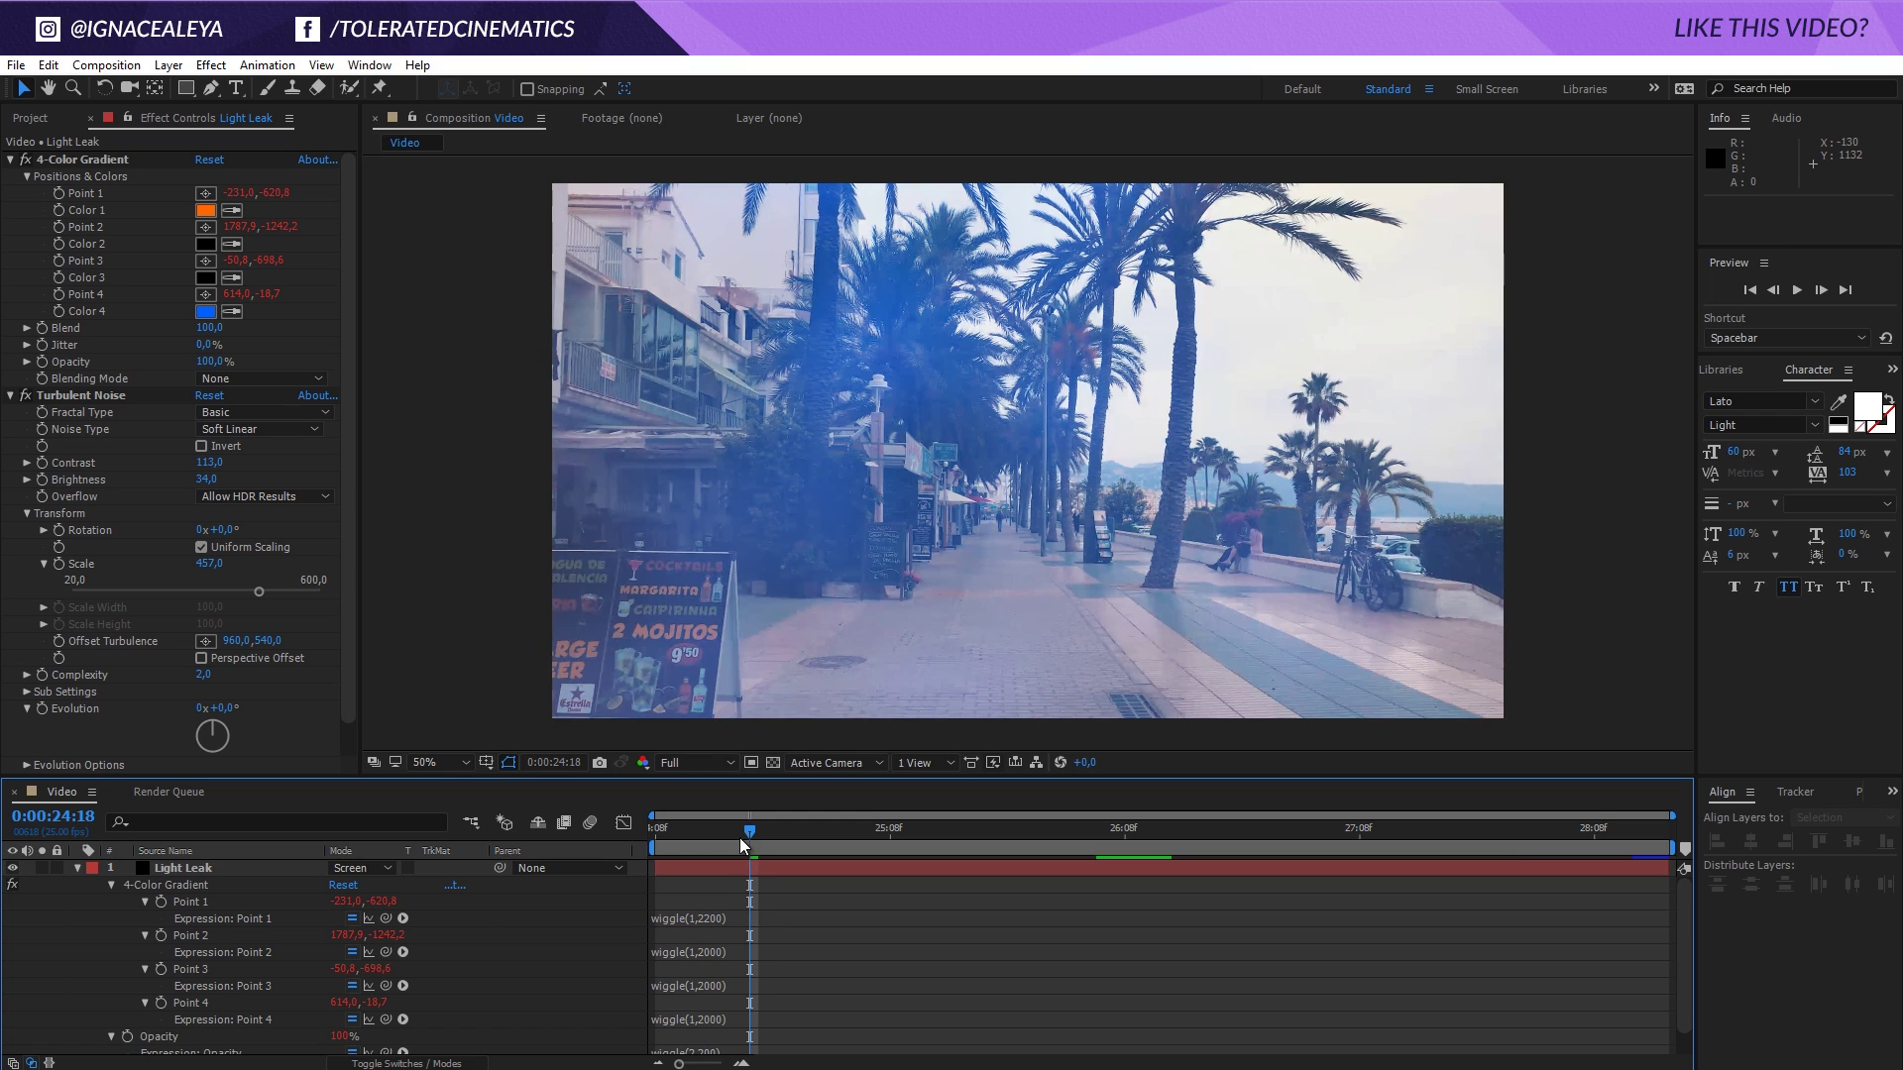
left_click_drag(739, 836, 865, 890)
Change Point 4's expression to wiggle(1,2050) and scrub back to frame 24:16 to check the motion
scroll(691, 995, "down", 1)
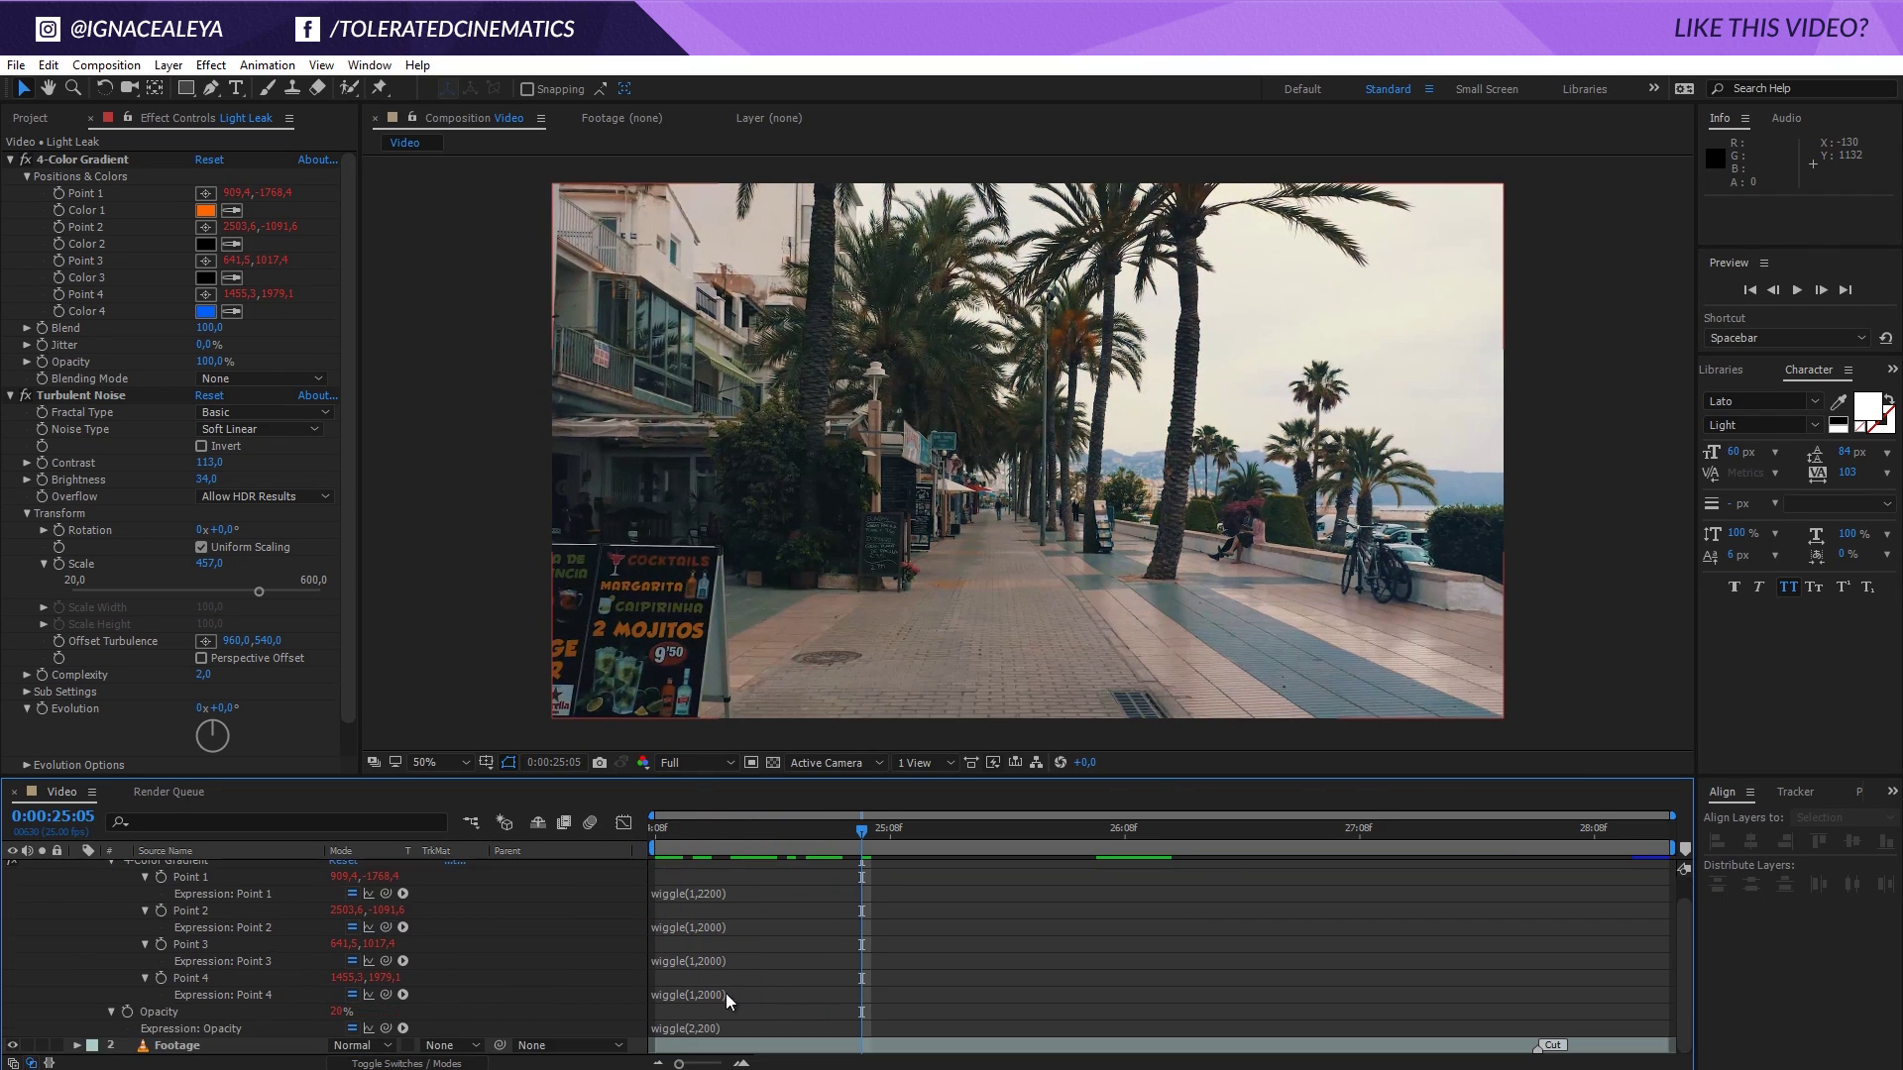
left_click(712, 993)
type("5")
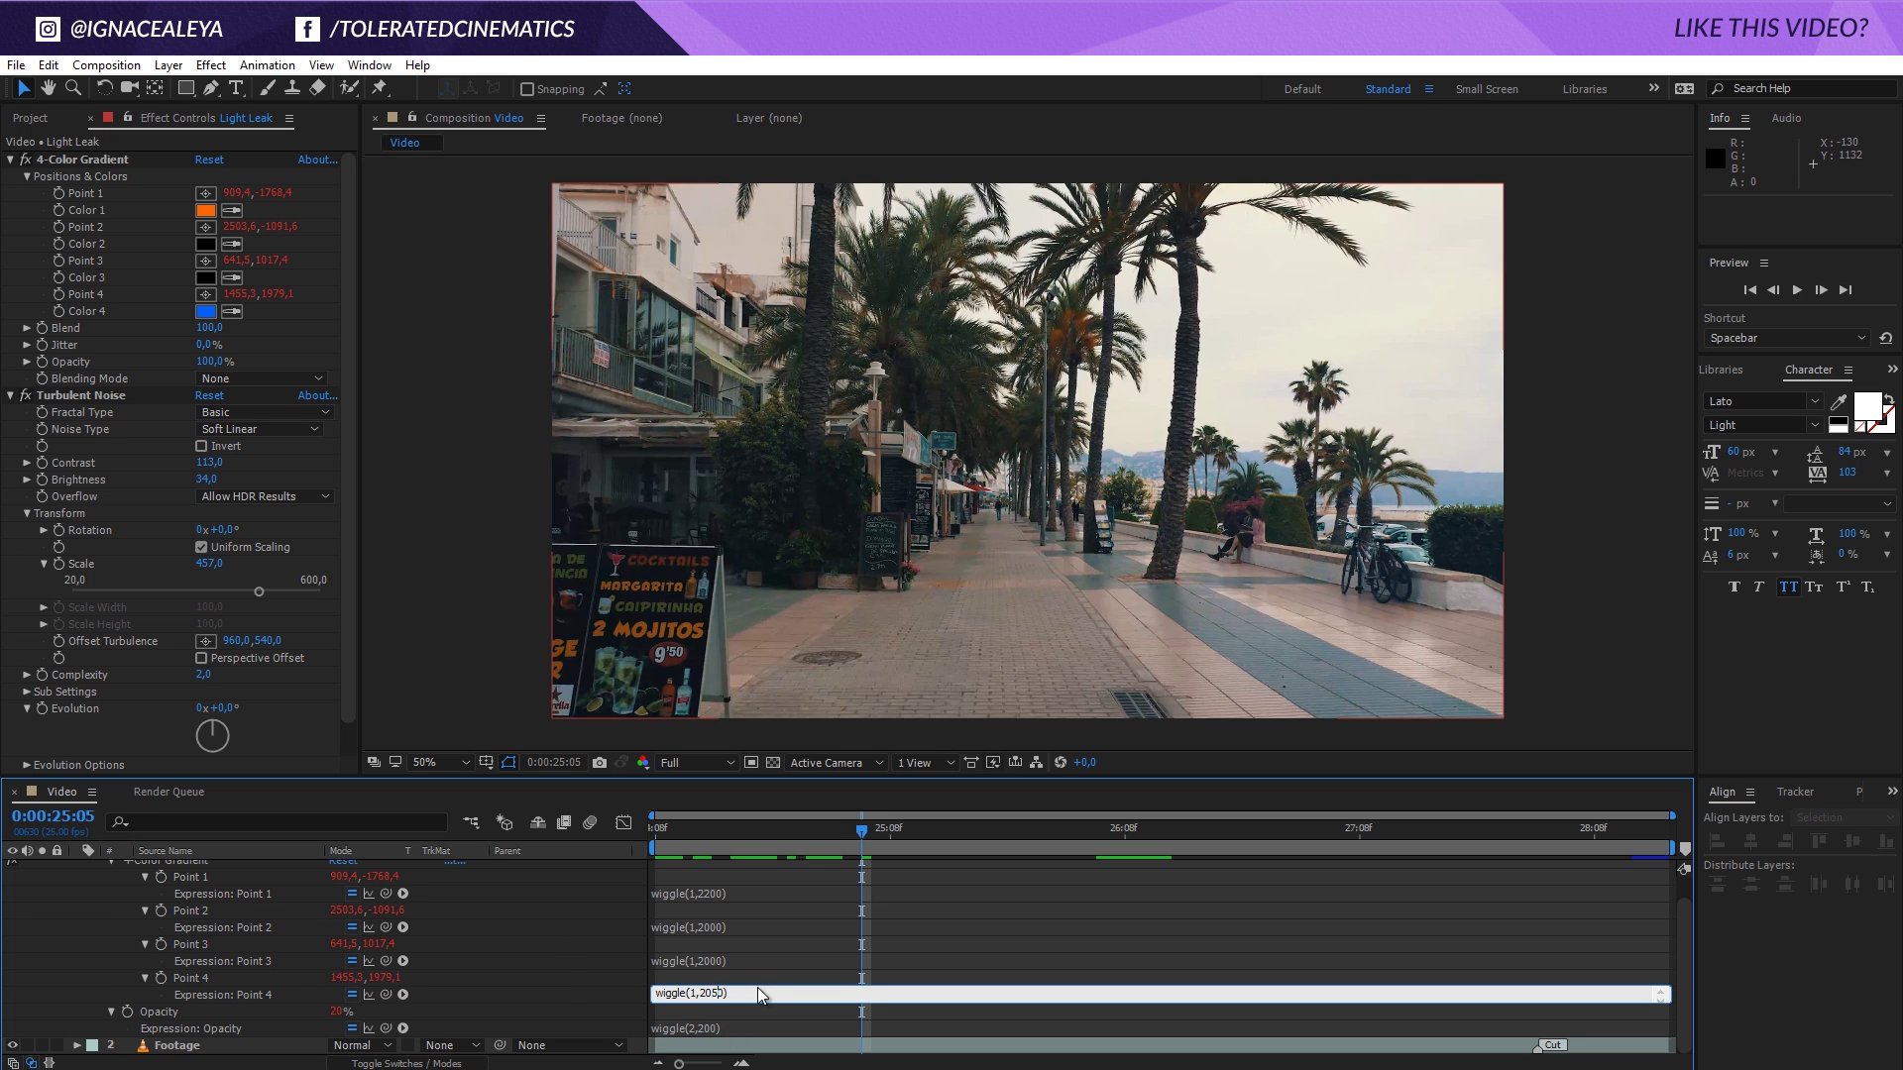
left_click(763, 975)
left_click_drag(834, 827, 853, 874)
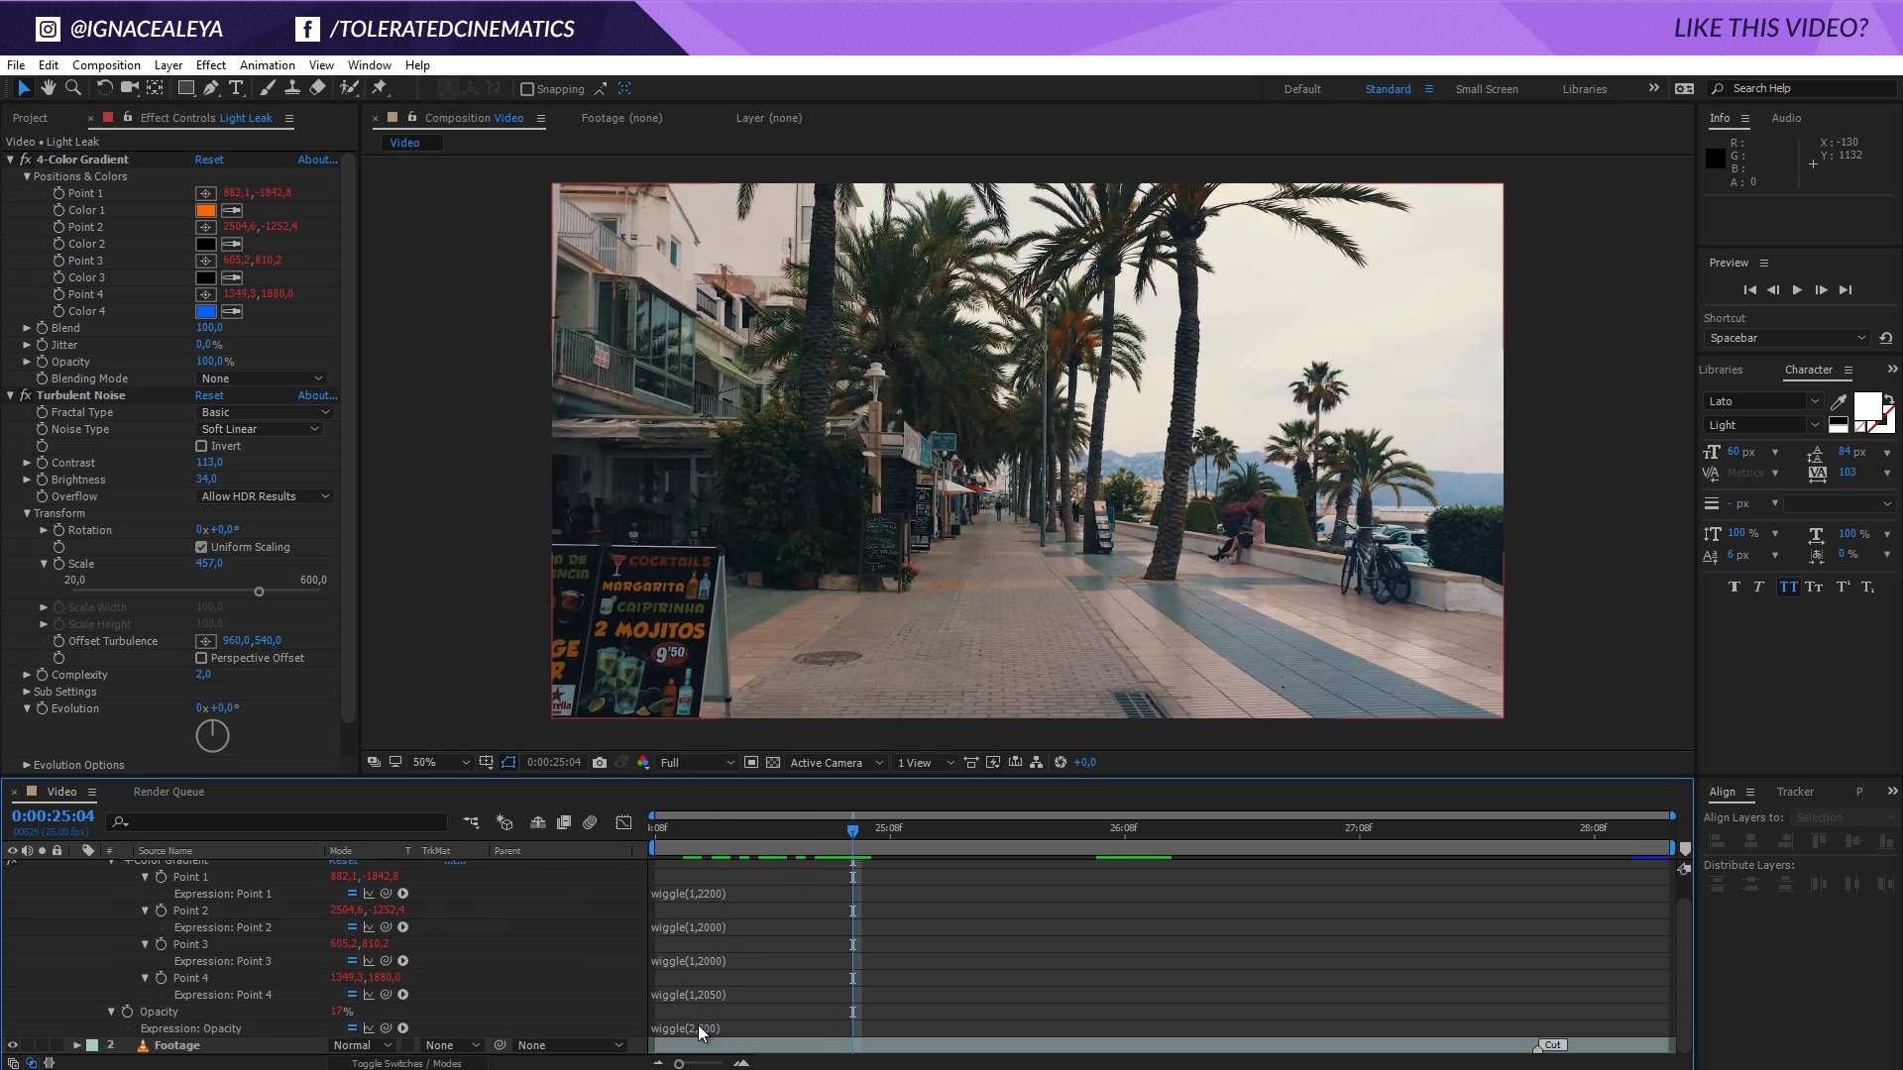
left_click_drag(853, 831, 734, 835)
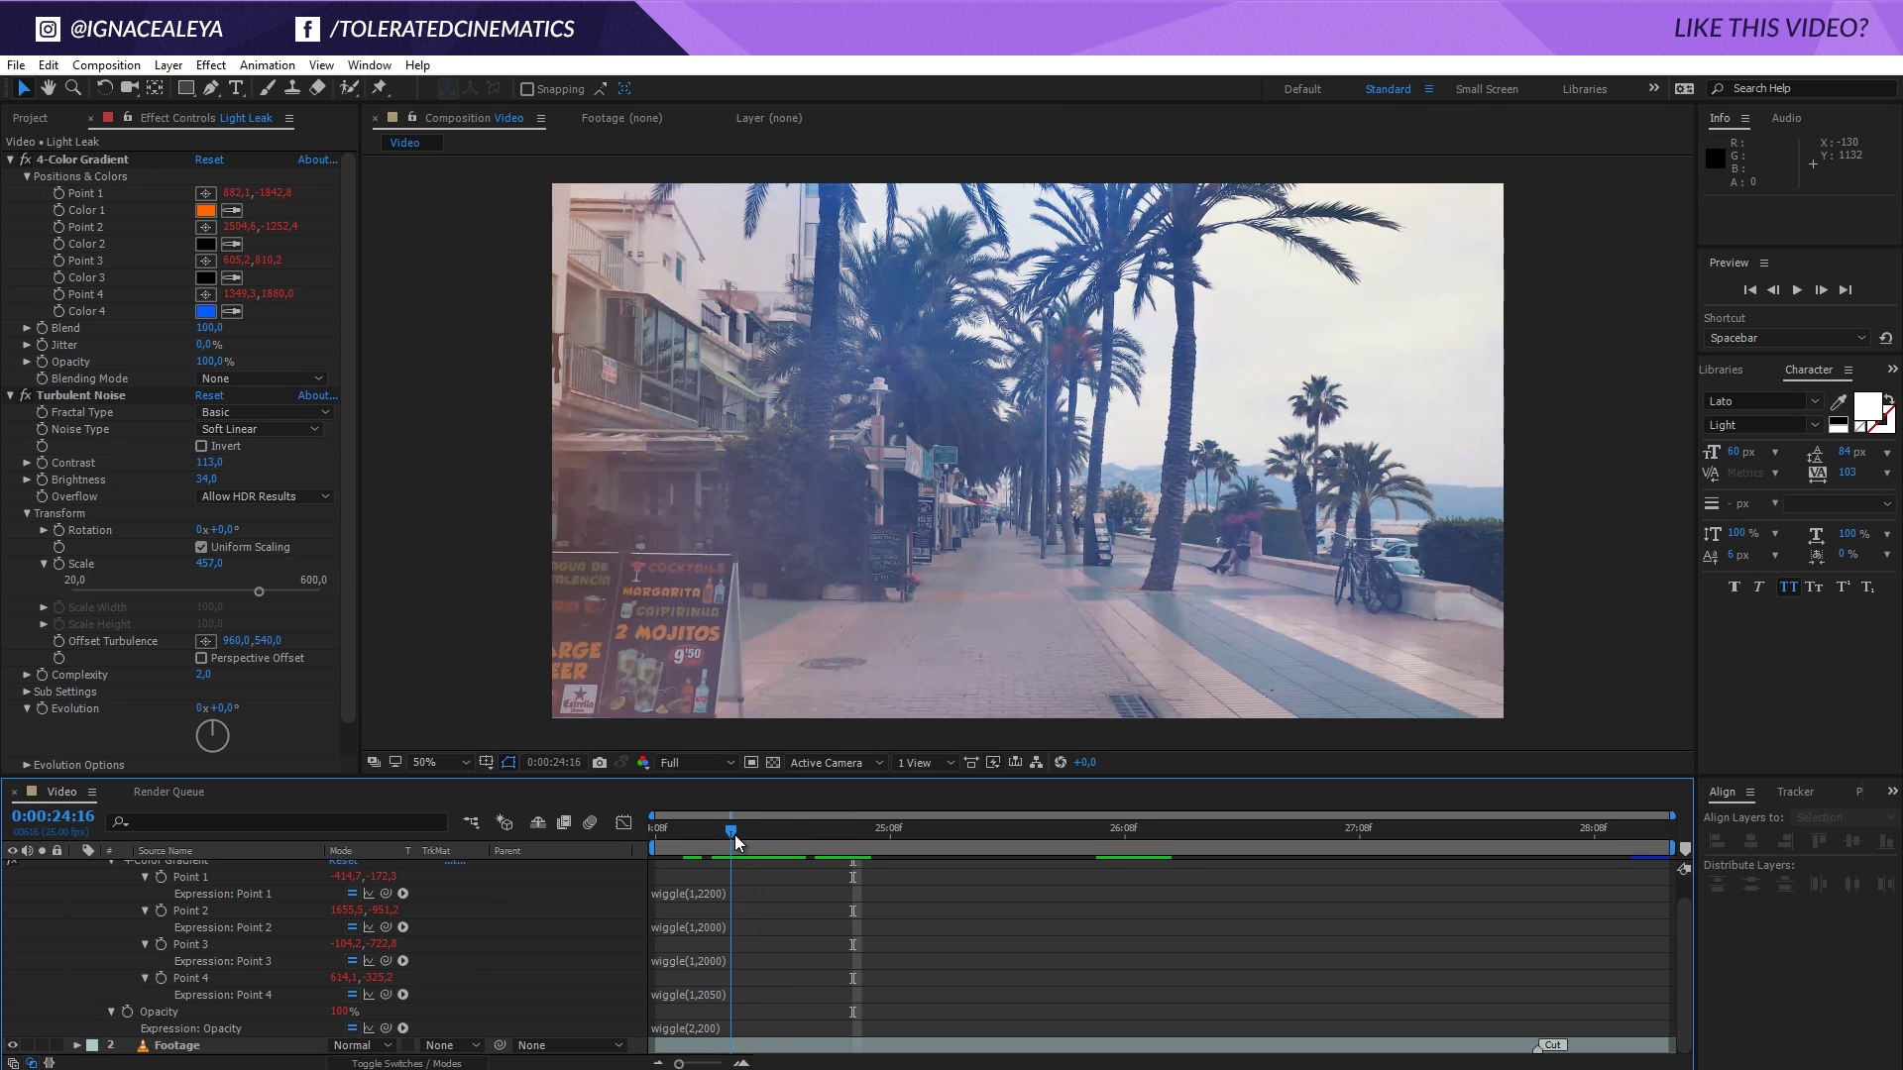
Set the 4-Color Gradient's Color 3 to magenta (FC00FF)
left_click(205, 277)
mouse_move(1407, 832)
left_mouse_down()
mouse_move(1419, 670)
mouse_move(1472, 604)
left_mouse_up()
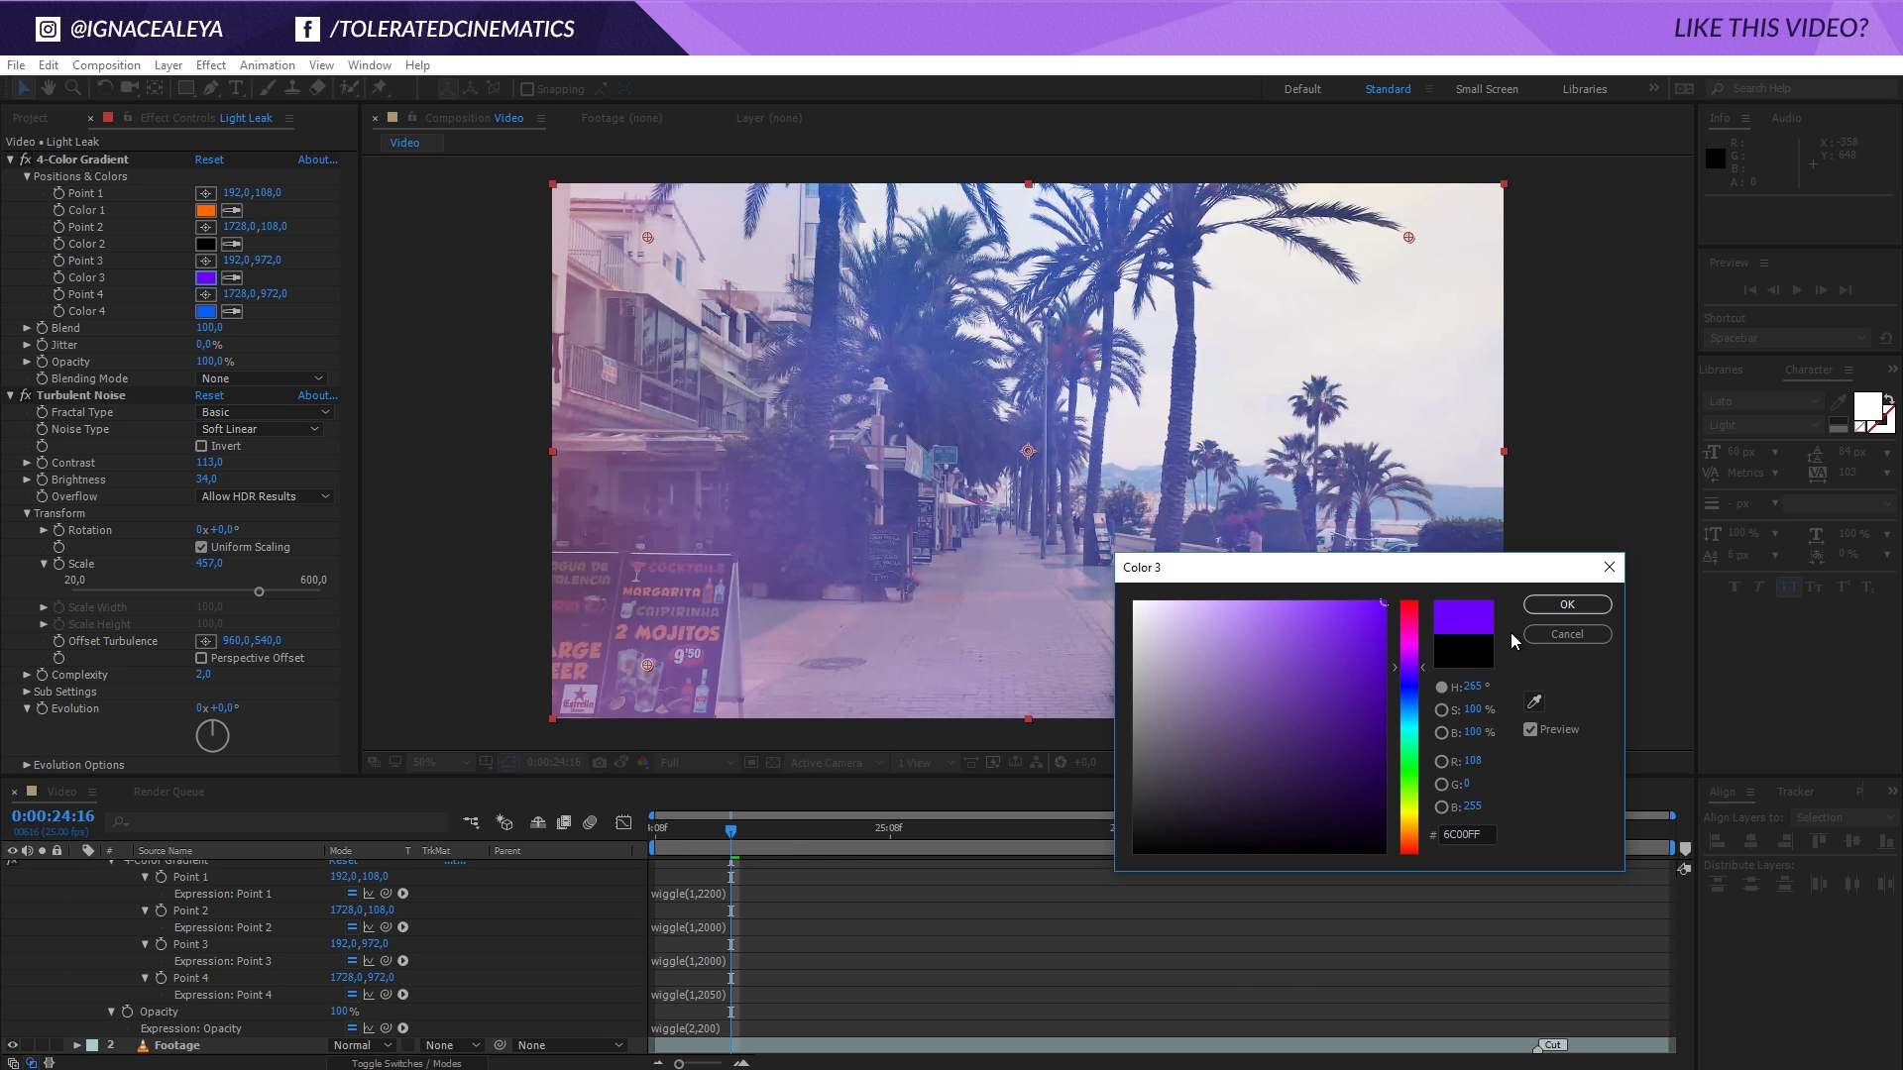
left_click_drag(1413, 668, 1415, 645)
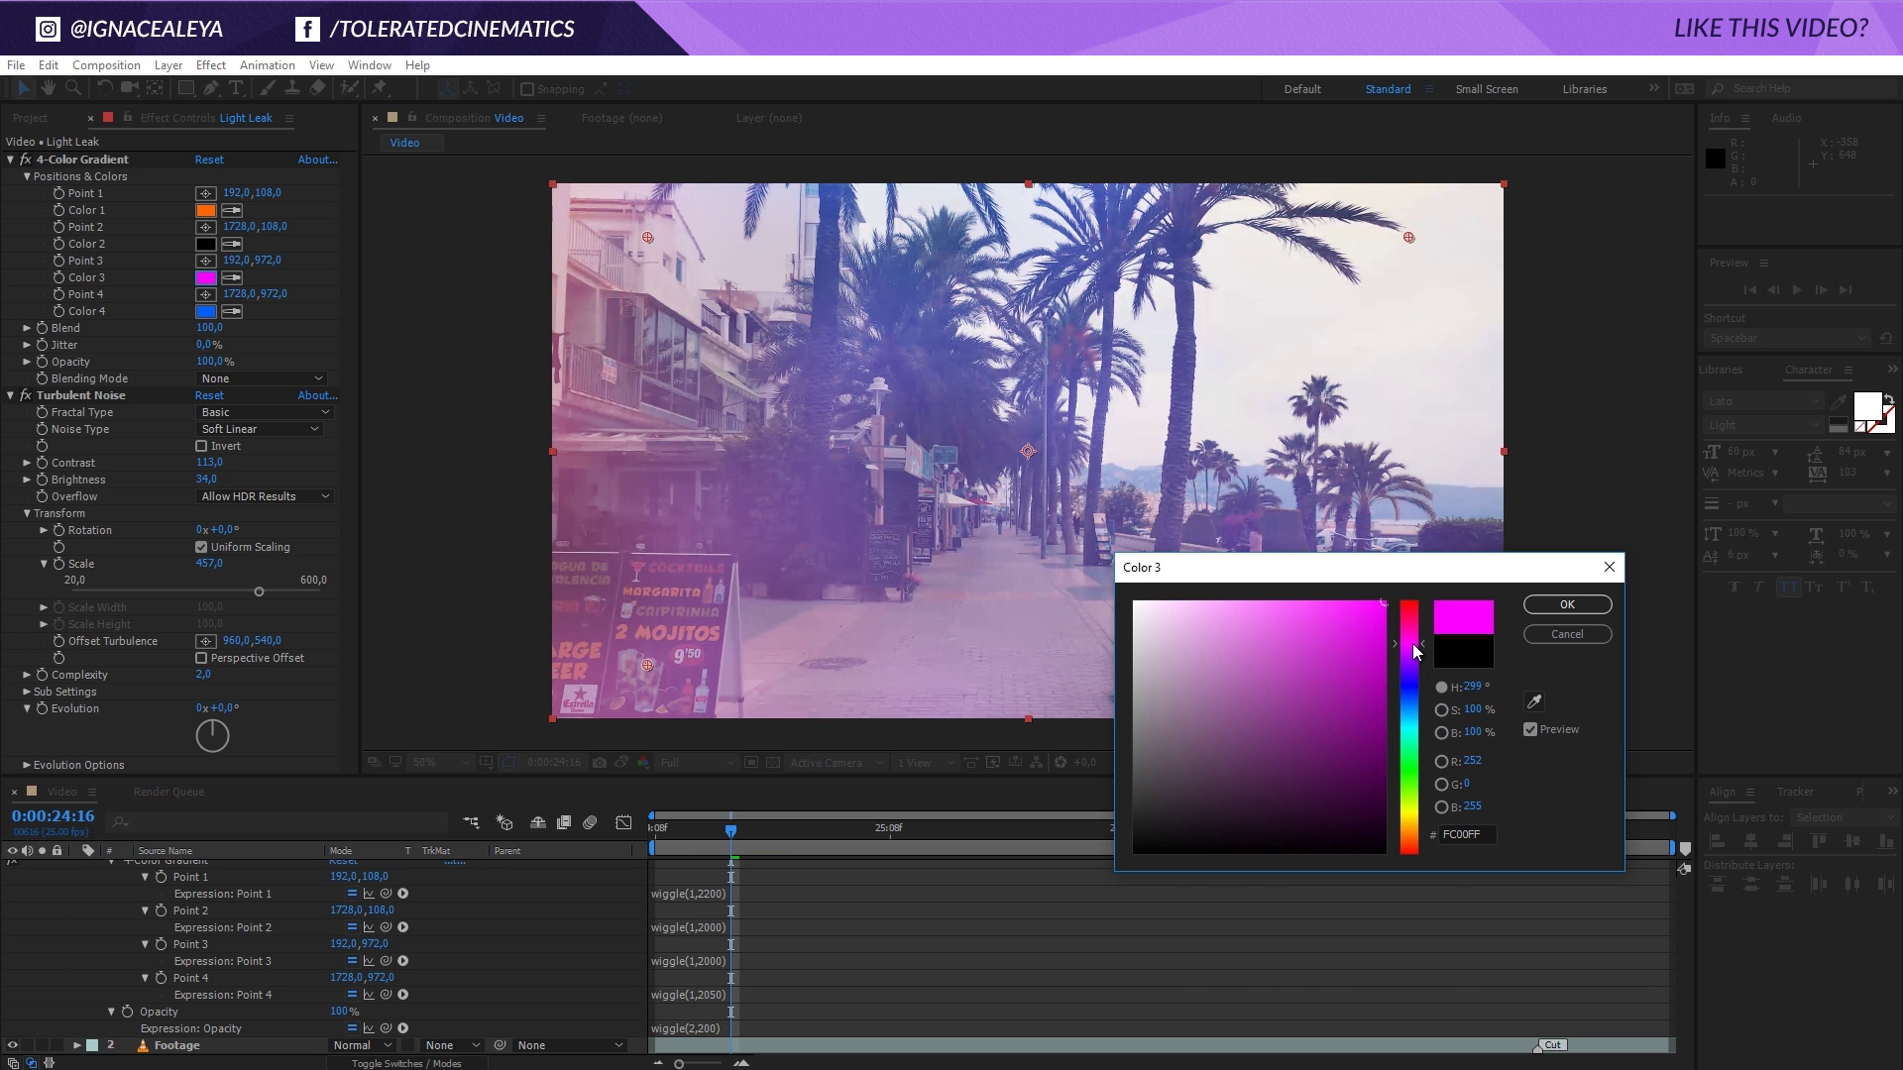
left_click(1567, 604)
left_click_drag(686, 834, 840, 837)
Set Color 4 to black (000000), collapse the layer properties and review the light leak frames
left_click(206, 311)
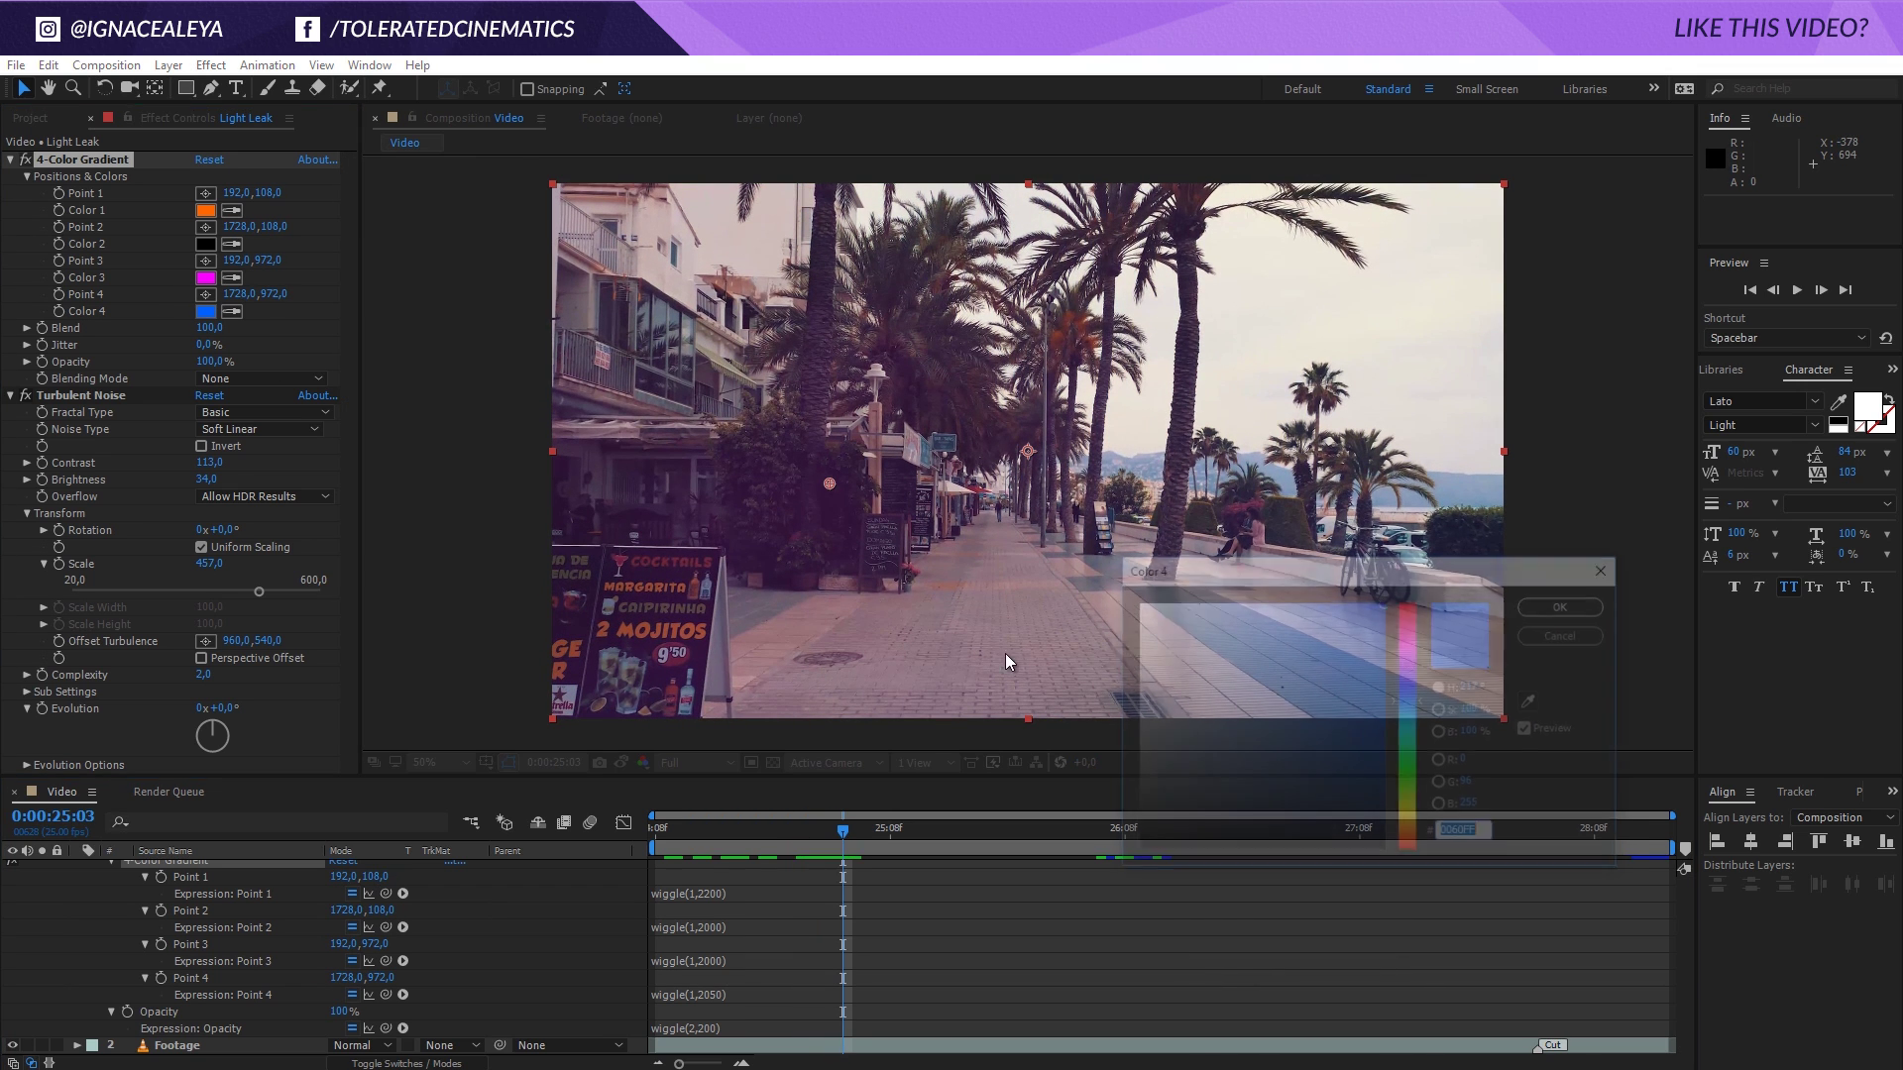
left_click(1384, 814)
left_click_drag(1408, 816, 1130, 879)
key("Return")
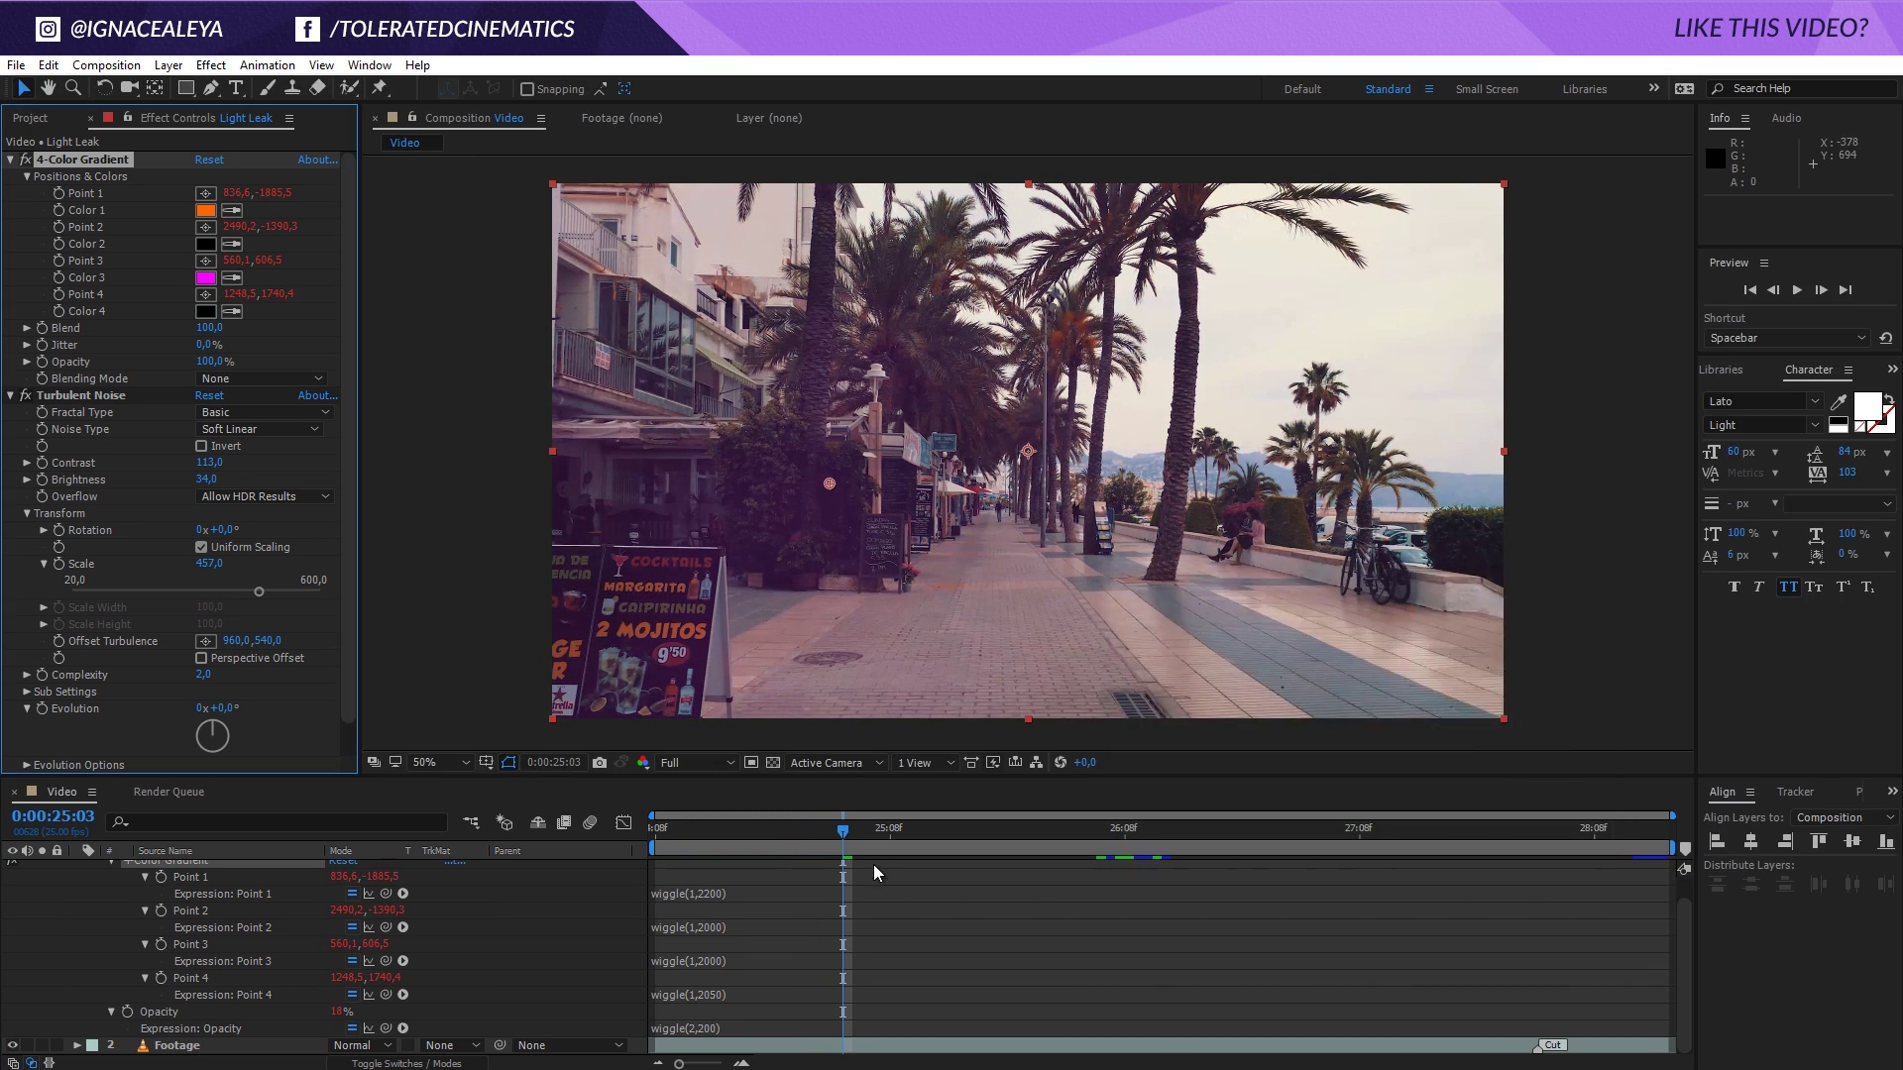
left_click_drag(837, 840, 977, 894)
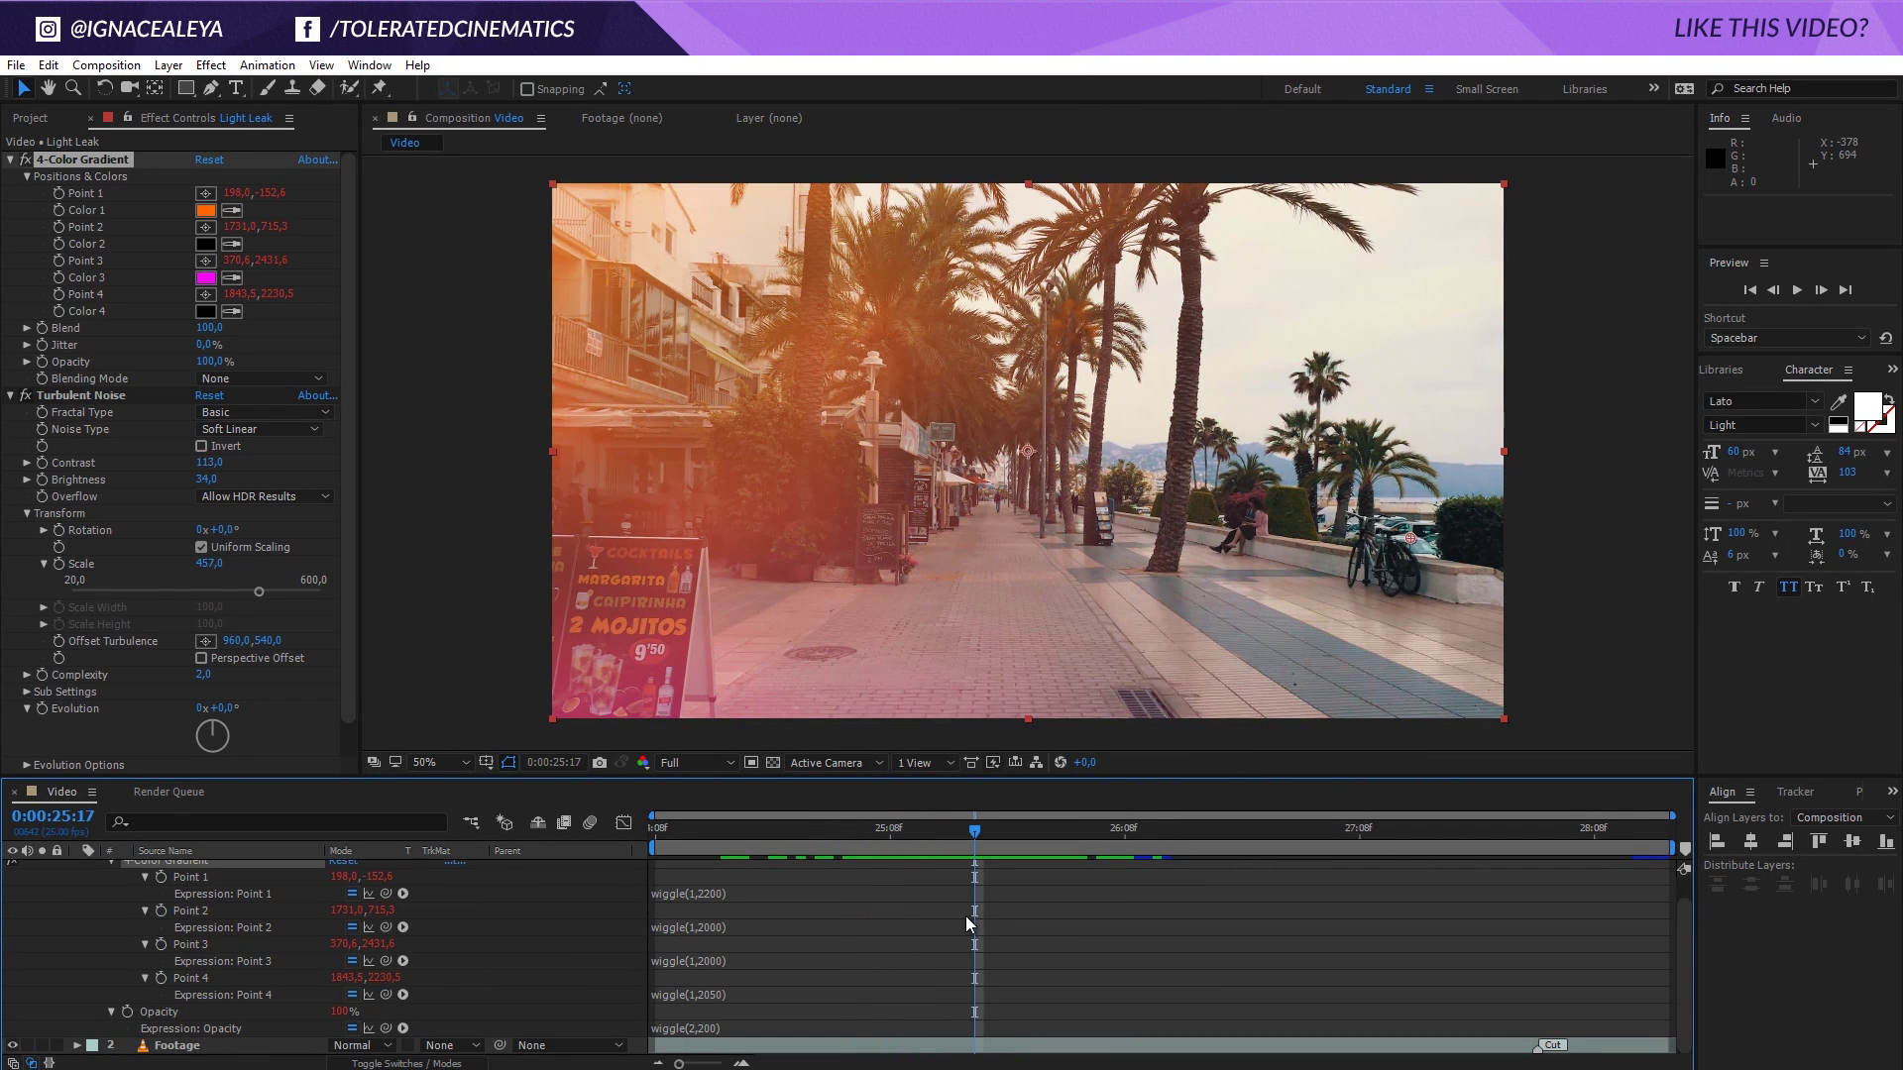
key("u")
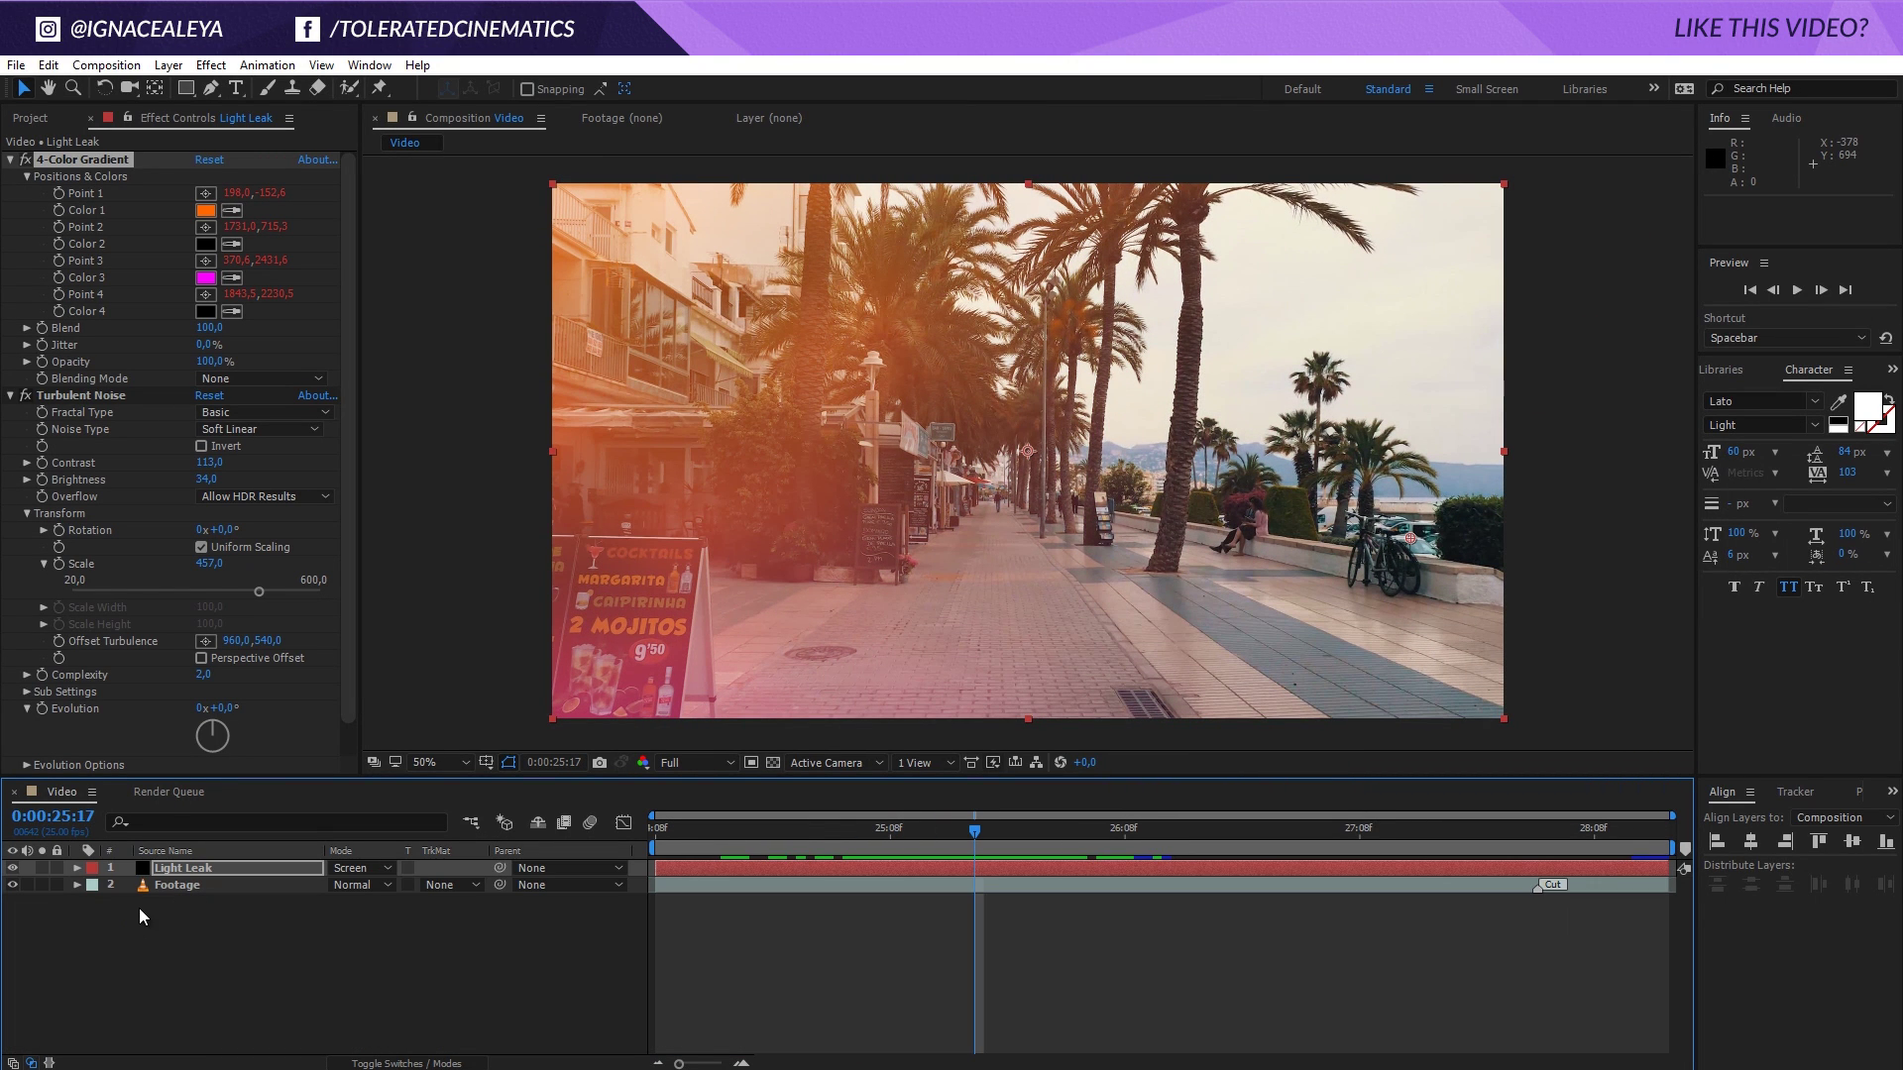
left_click_drag(922, 825, 1165, 854)
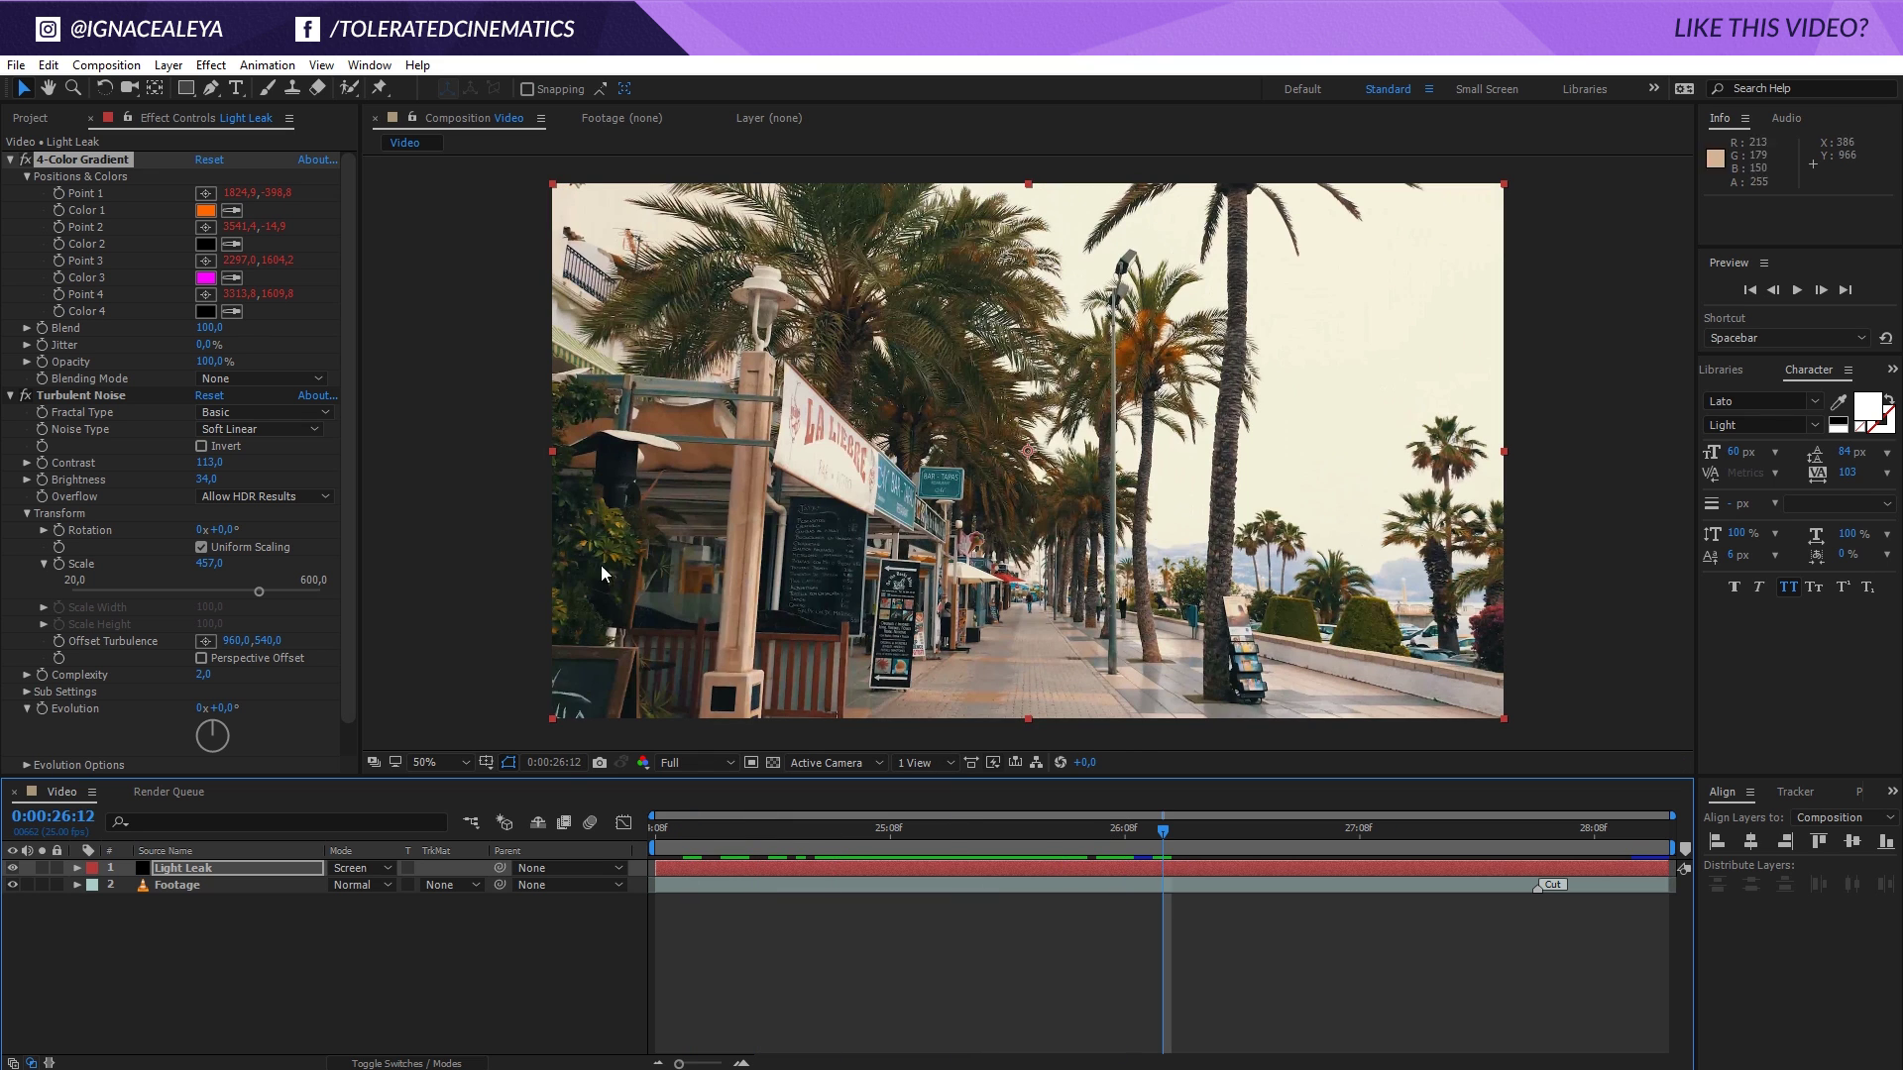
Import FAST FILM BURN 03 from the film burns pack via Import > File in the Project panel
left_click(30, 118)
right_click(150, 429)
mouse_move(261, 534)
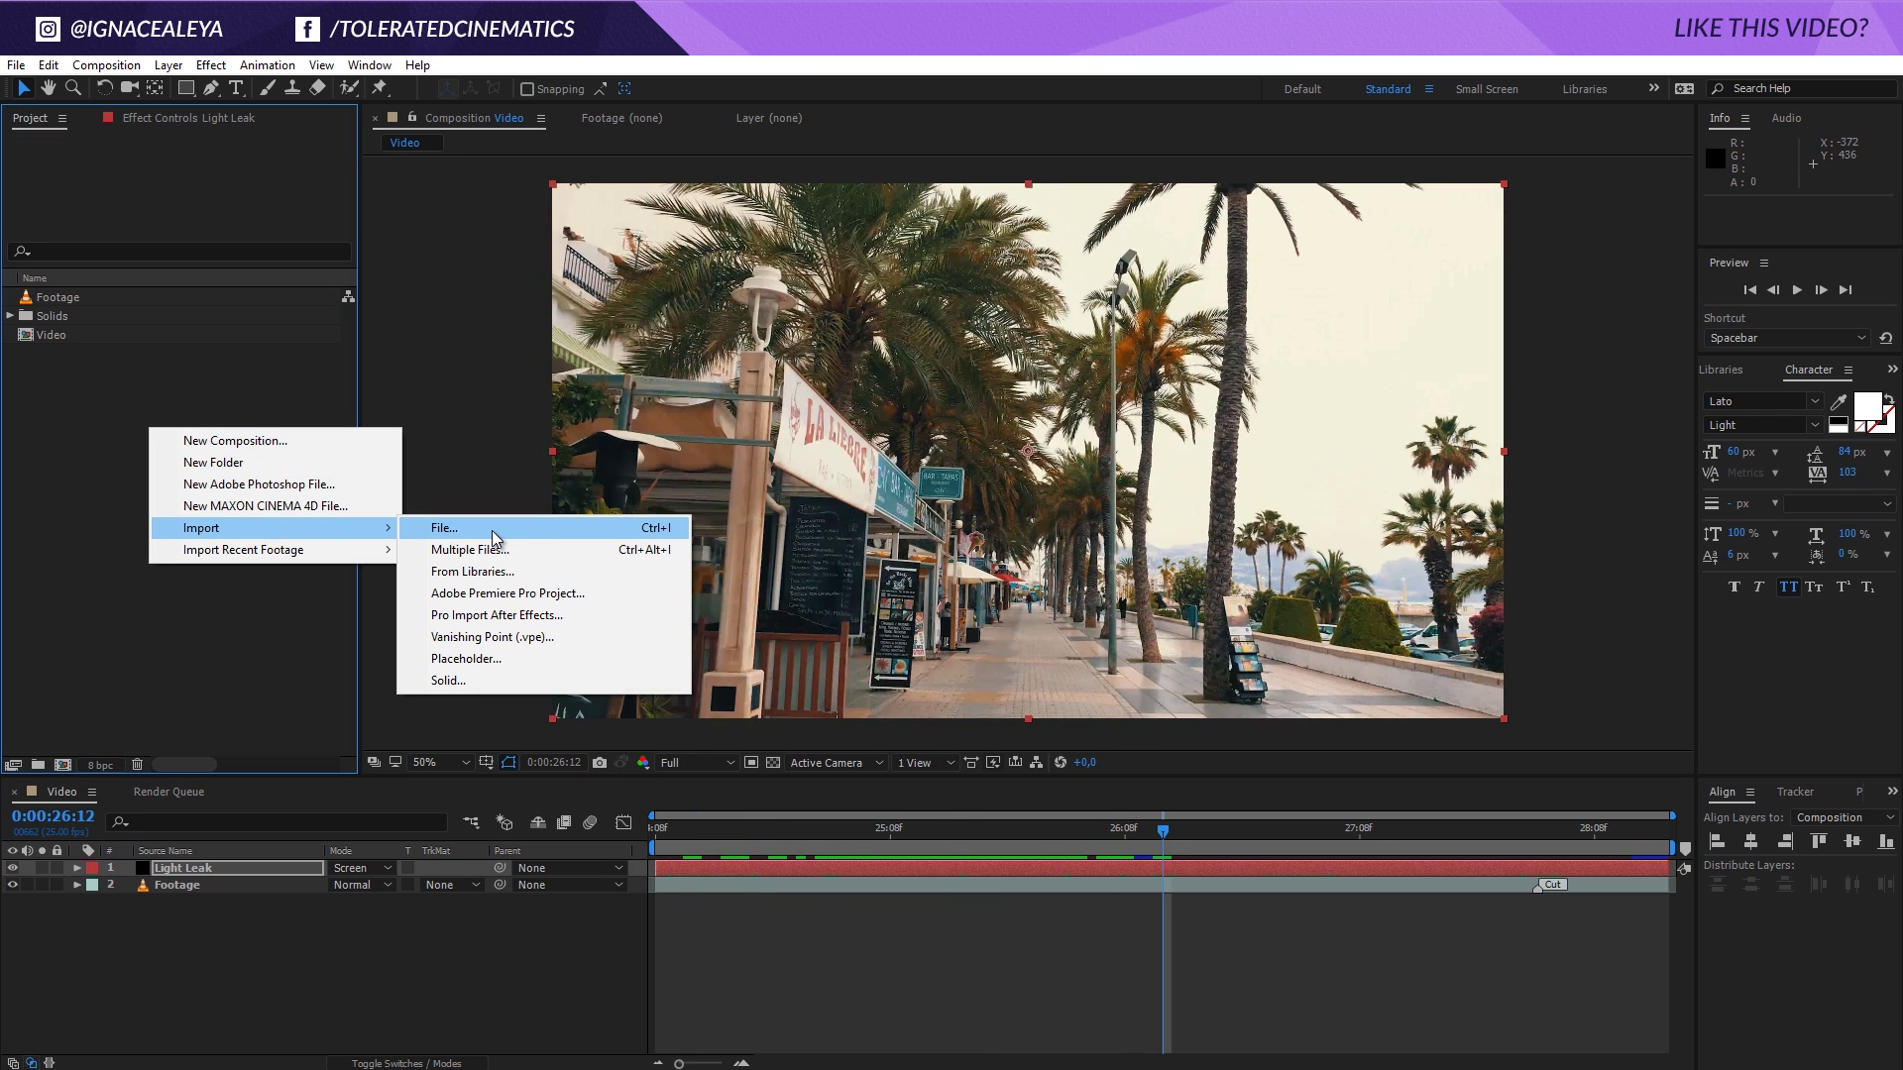
left_click(492, 531)
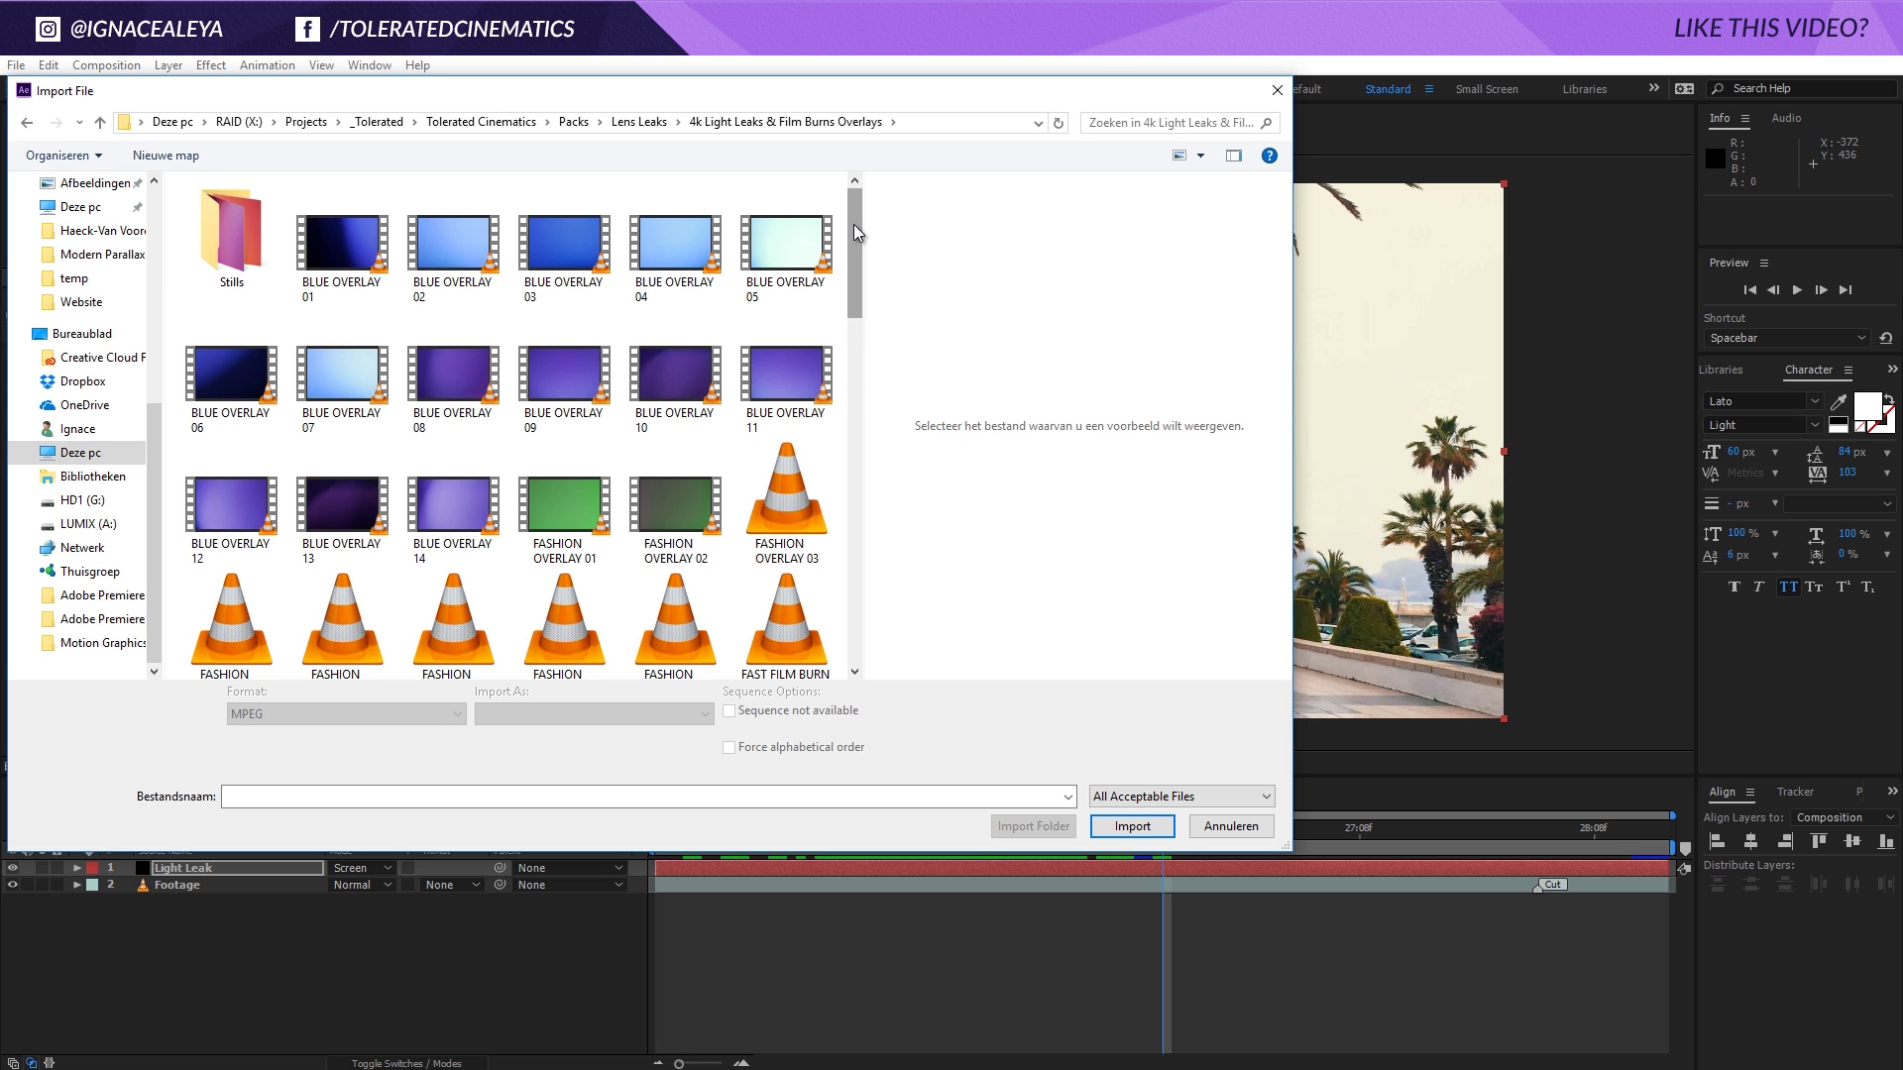
scroll(477, 449, "down", 5)
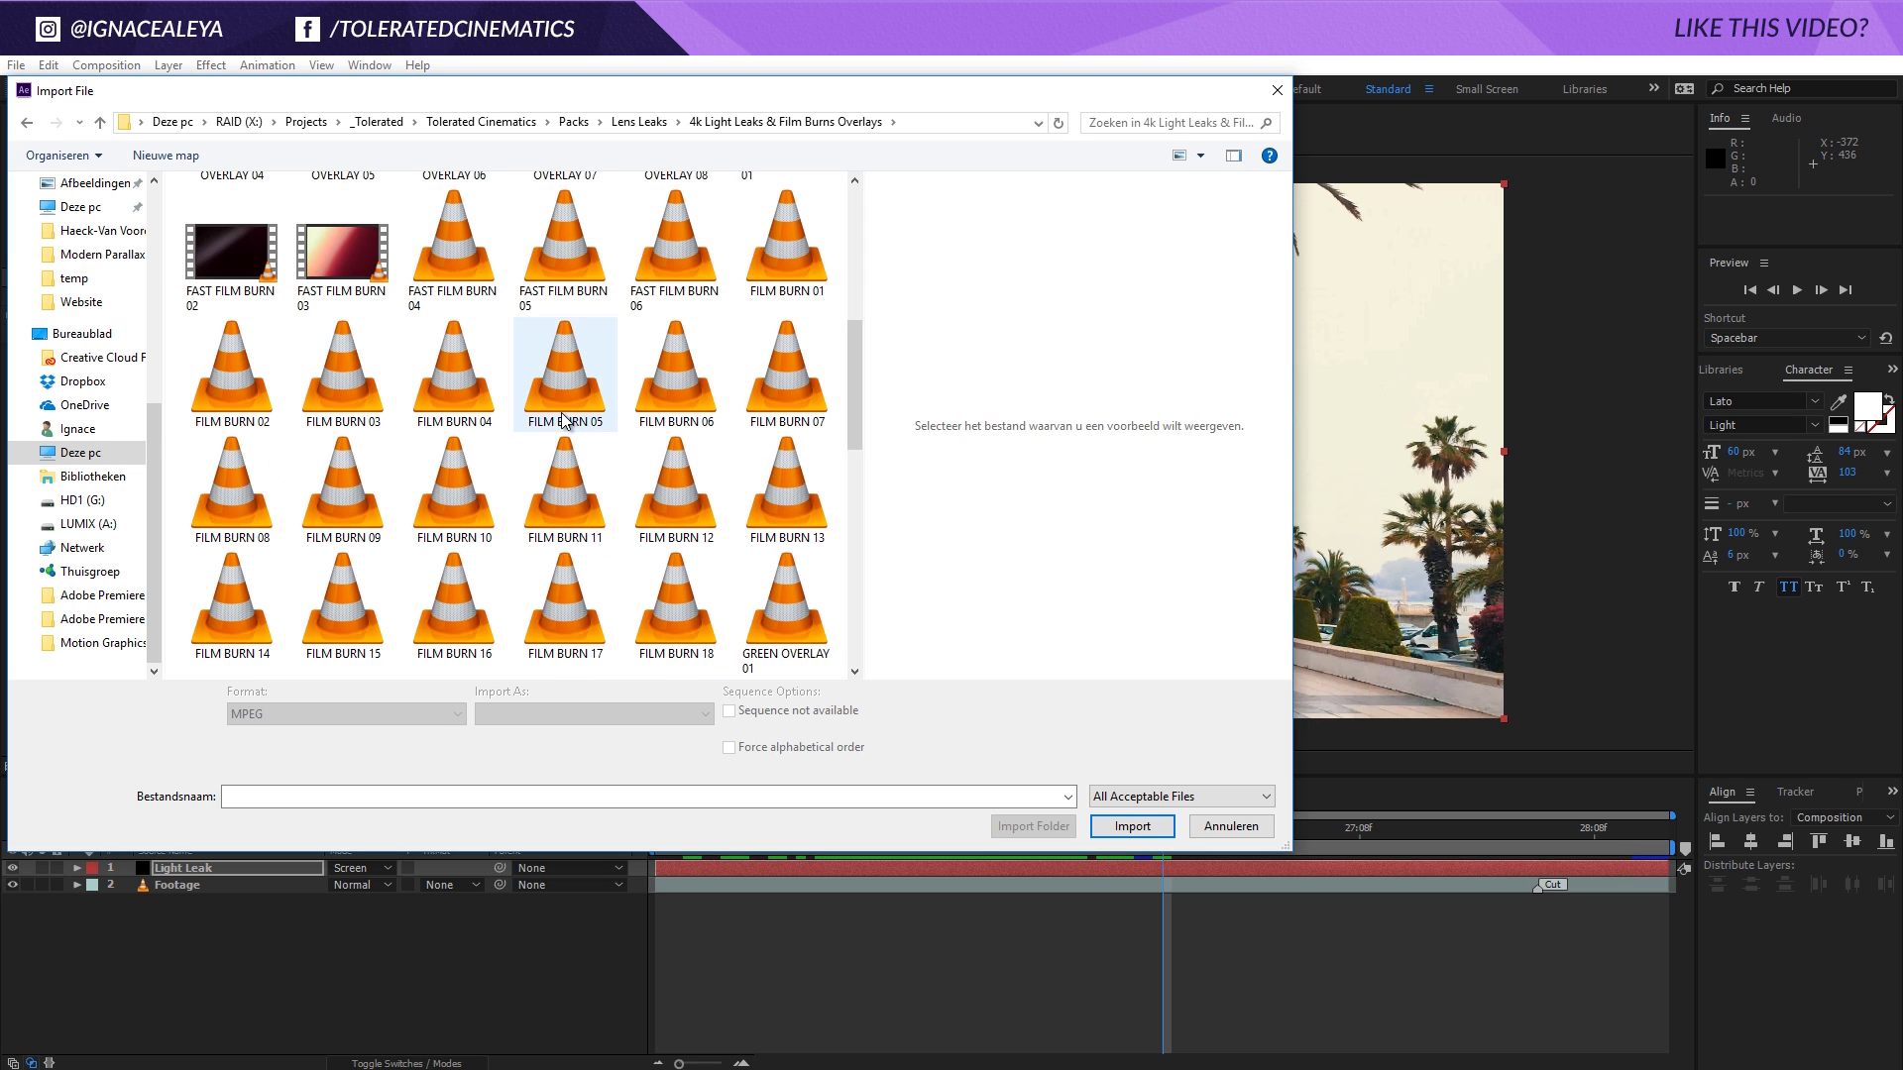
left_click(332, 300)
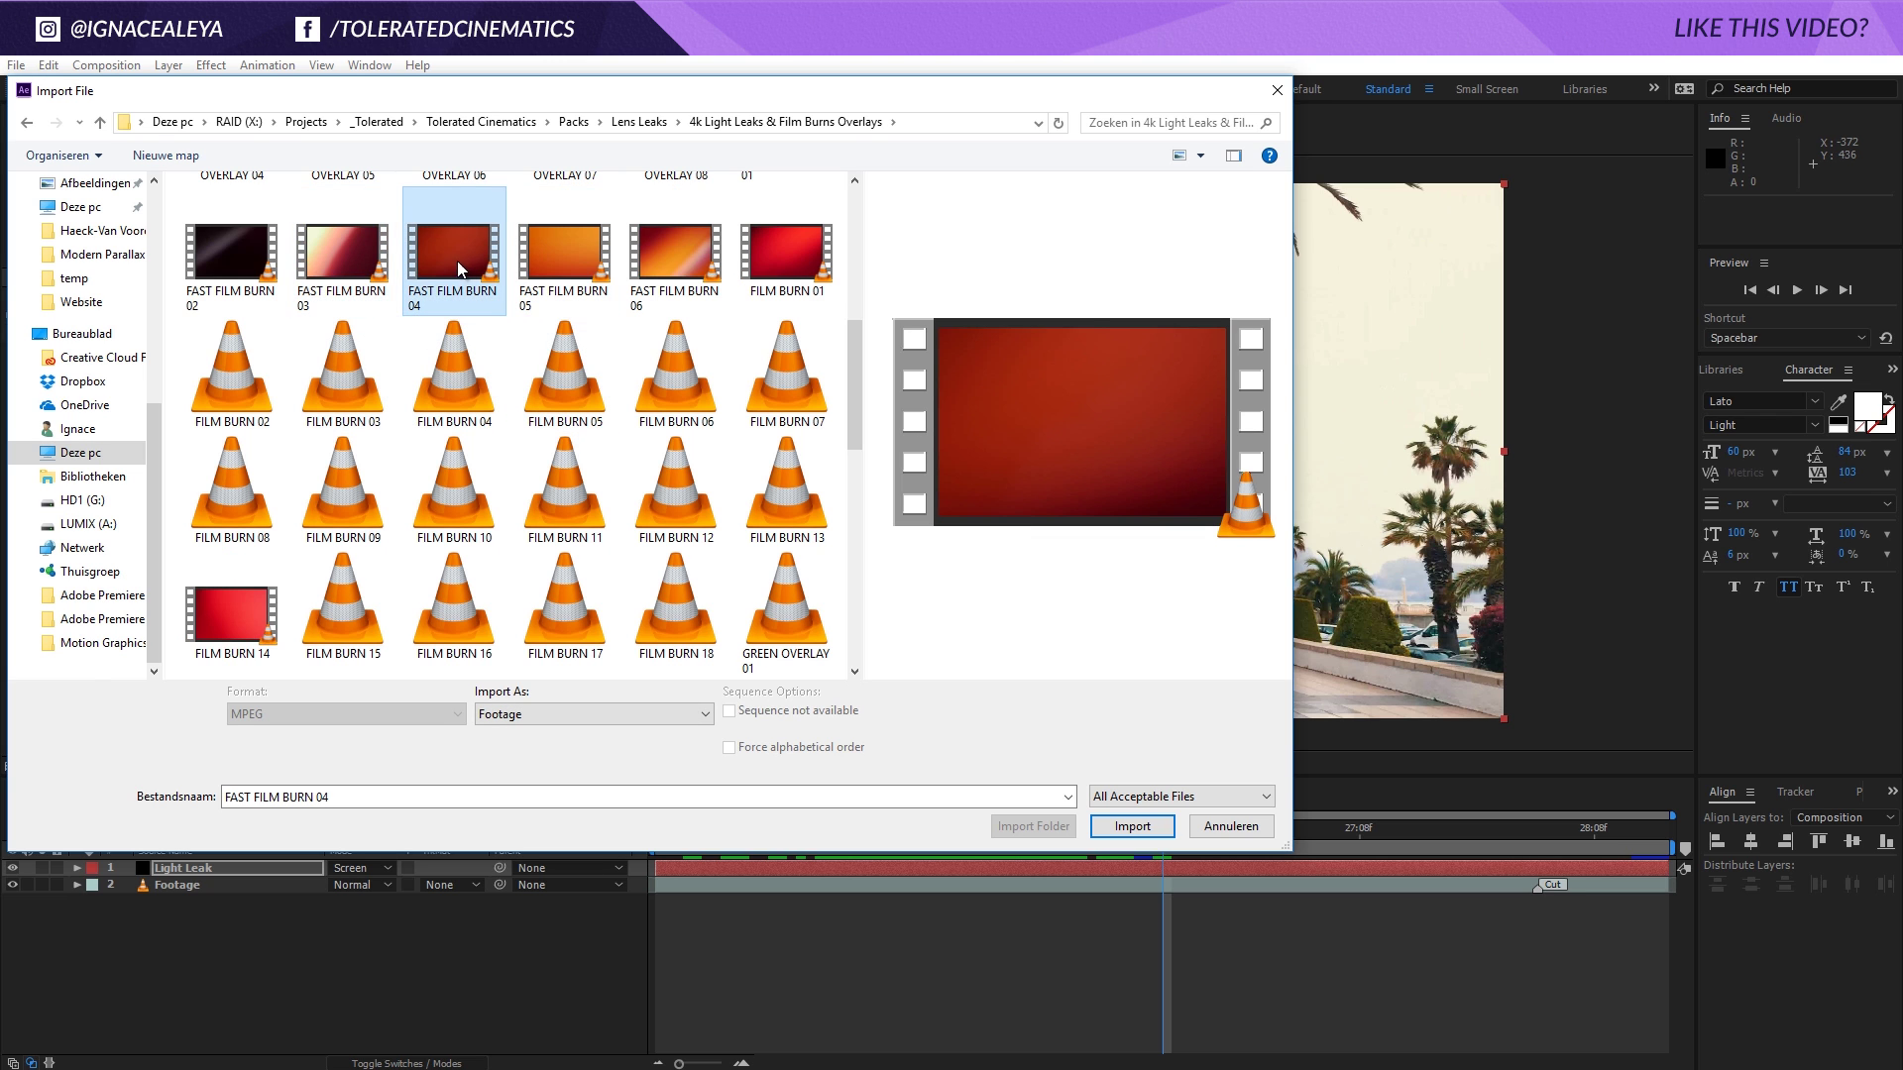
double_click(336, 281)
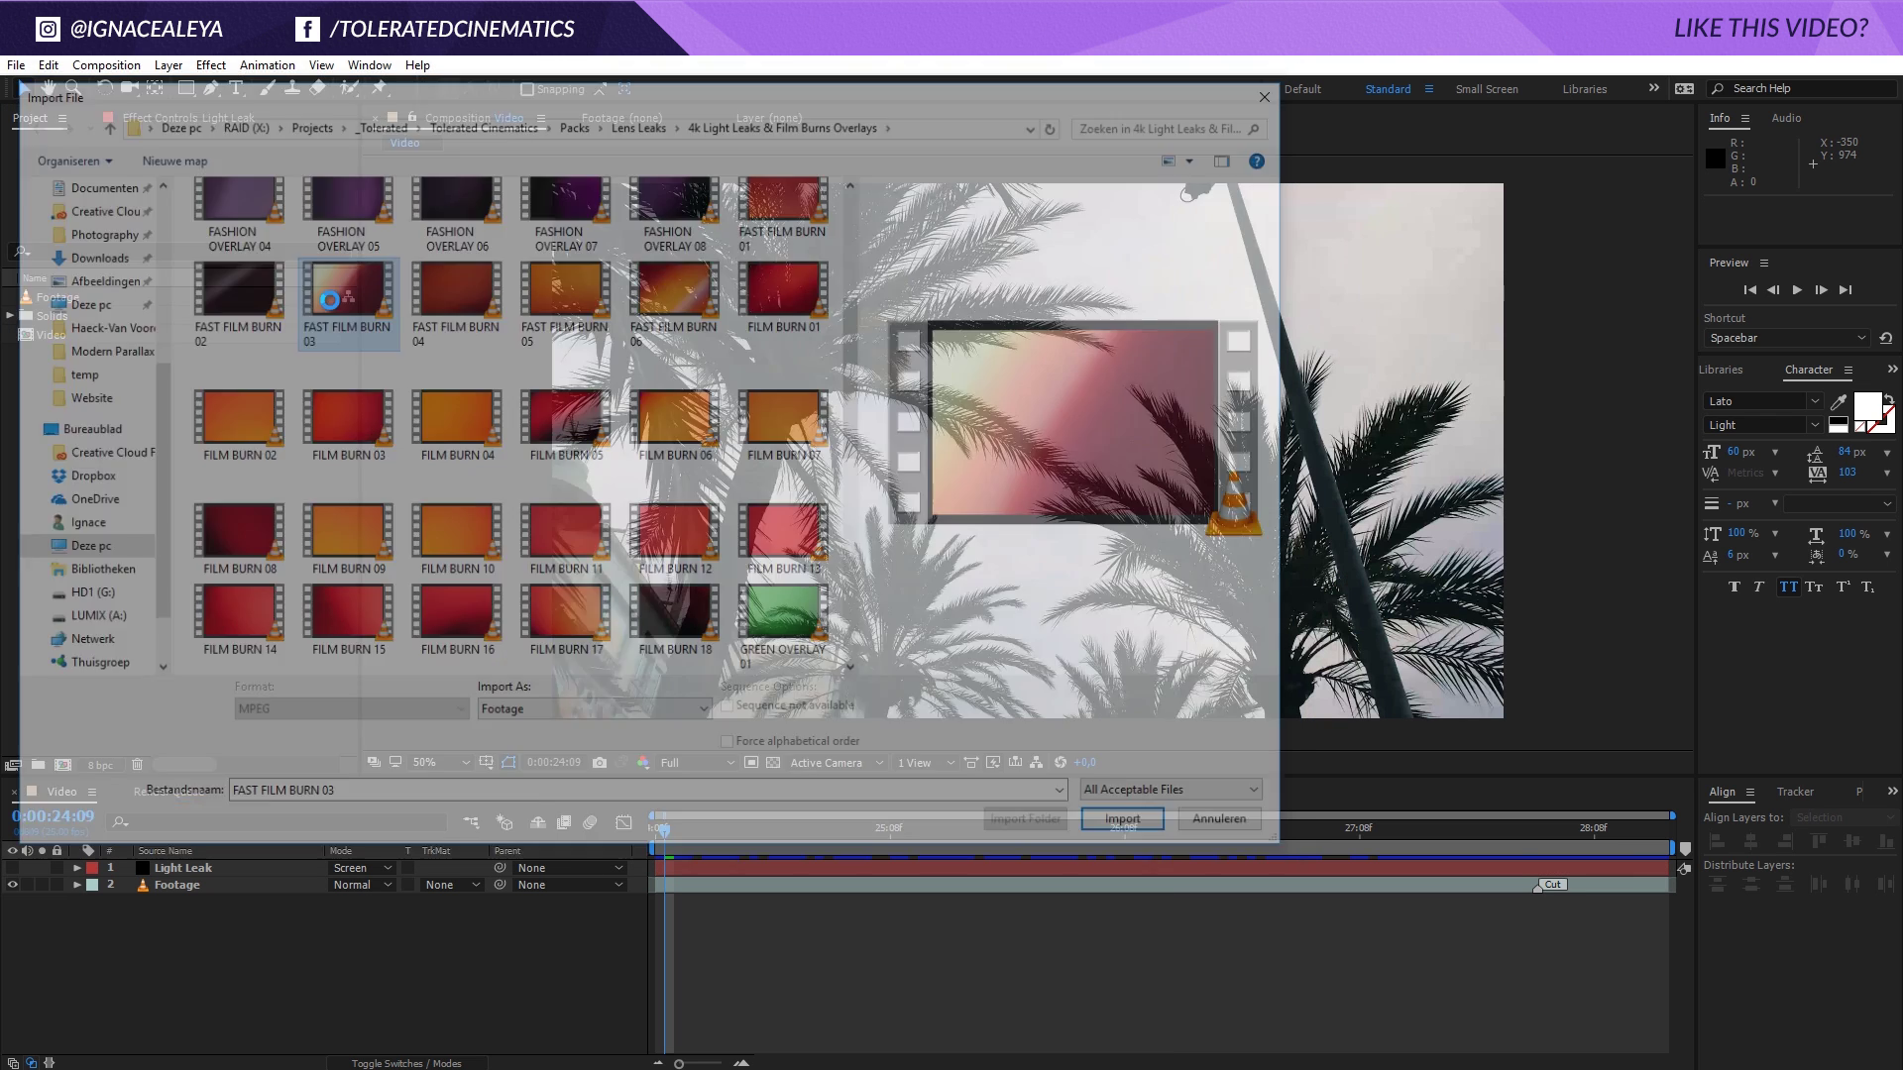
Add FAST FILM BURN 03 as the top layer with Screen blending and Light Leak hidden
left_click_drag(104, 295, 263, 844)
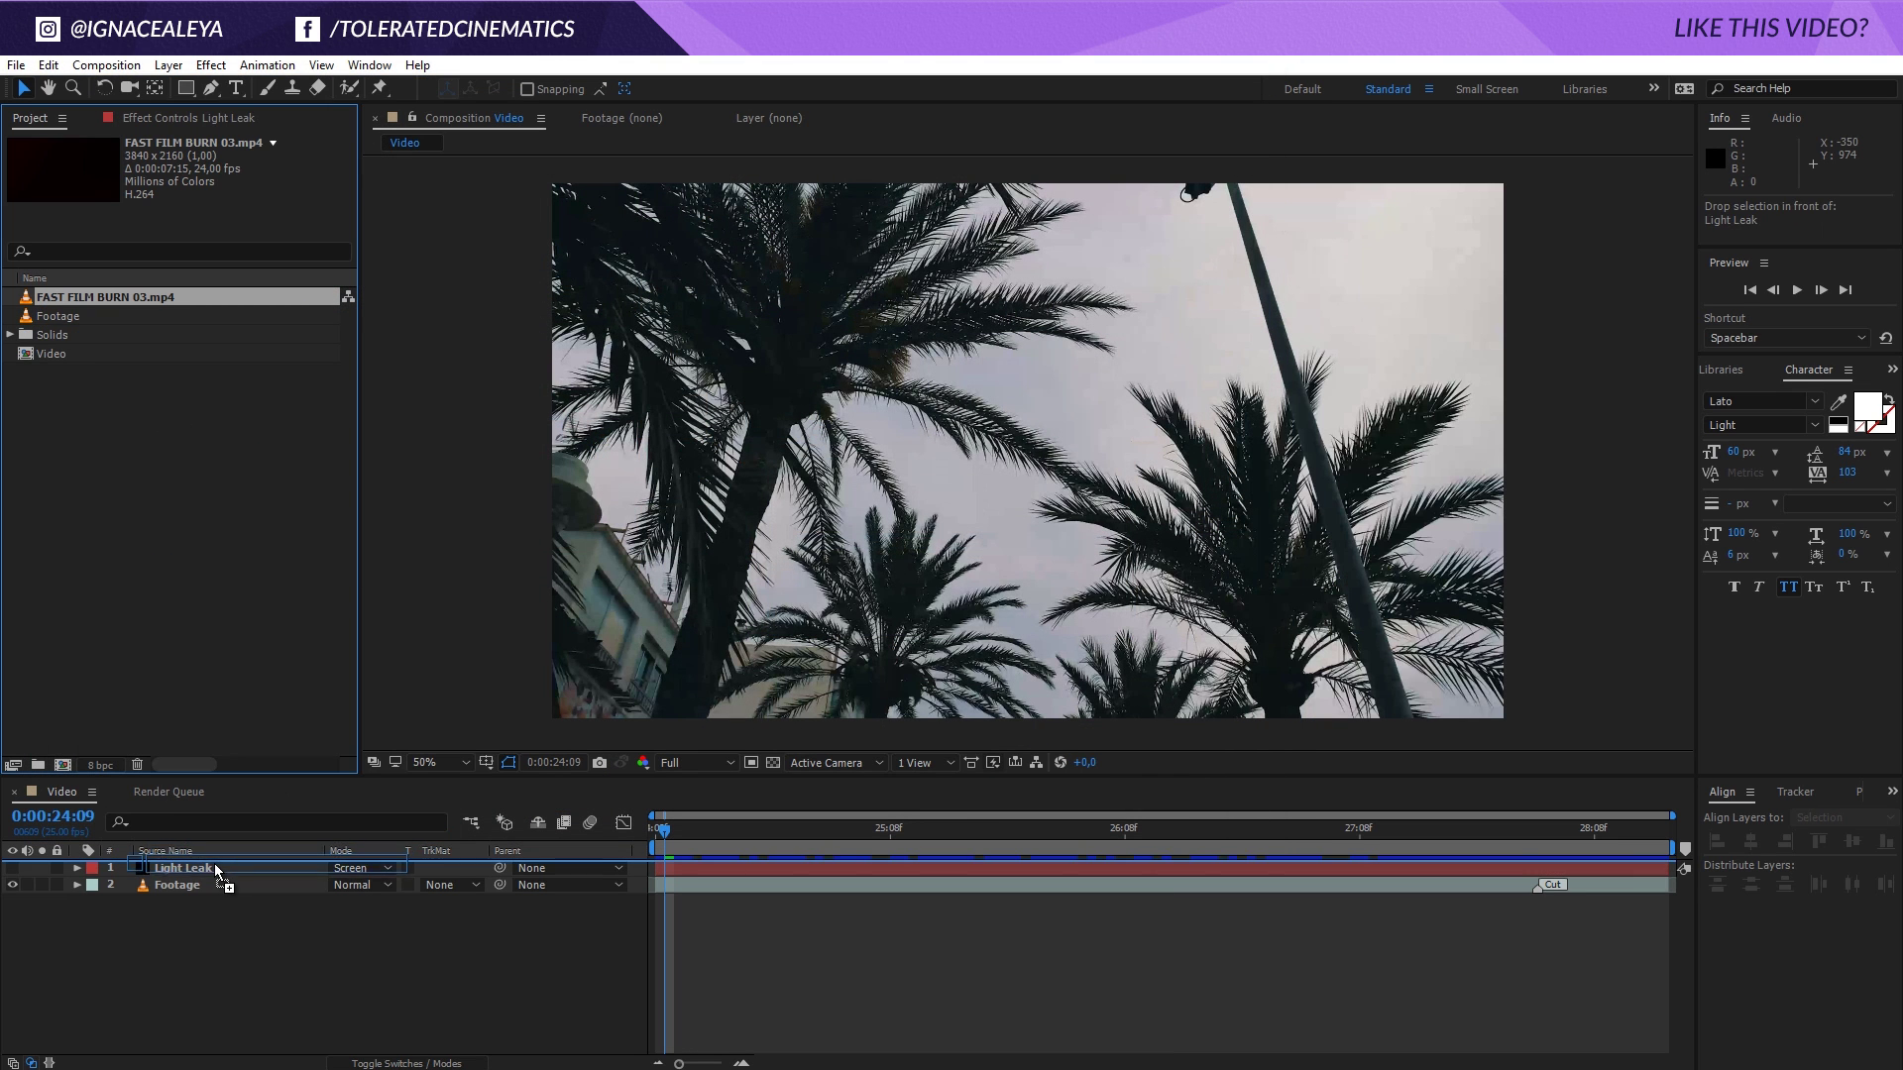
left_click_drag(217, 871, 367, 873)
left_click(367, 868)
left_click(446, 458)
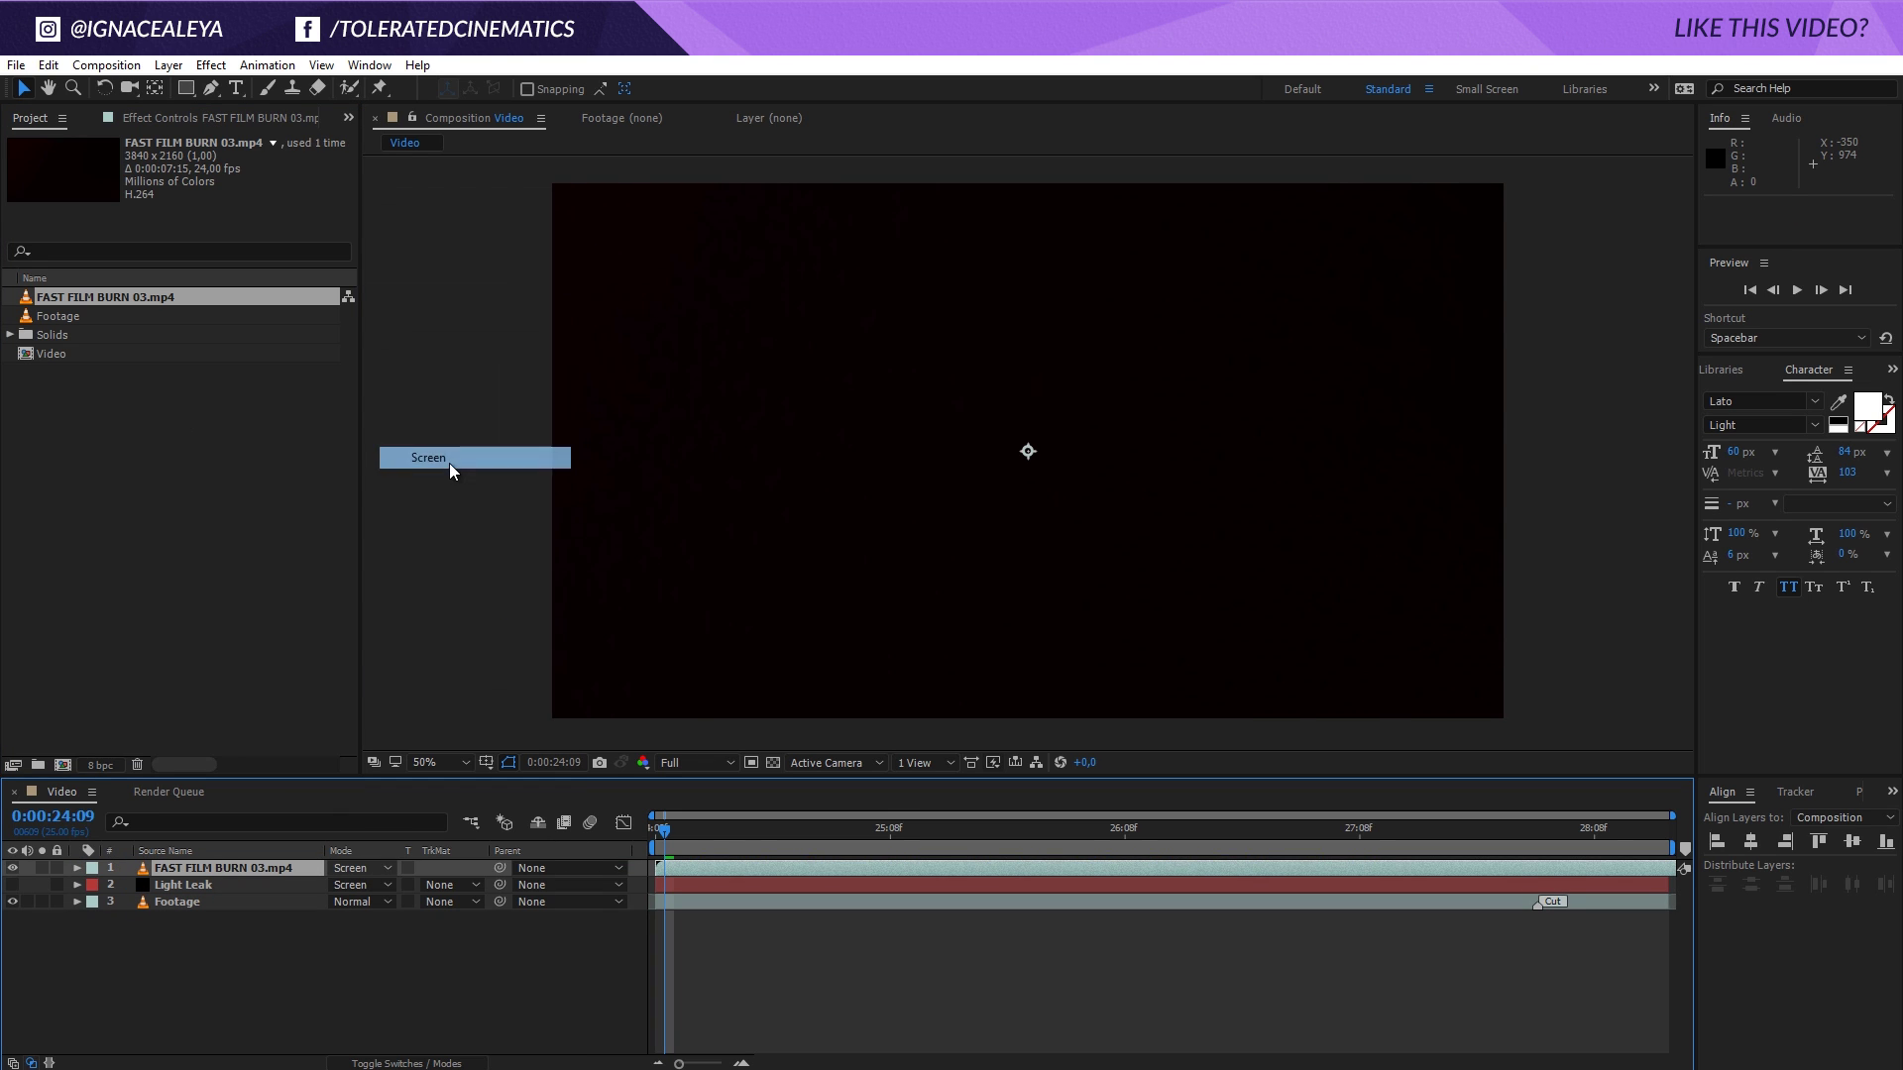
left_click(12, 885)
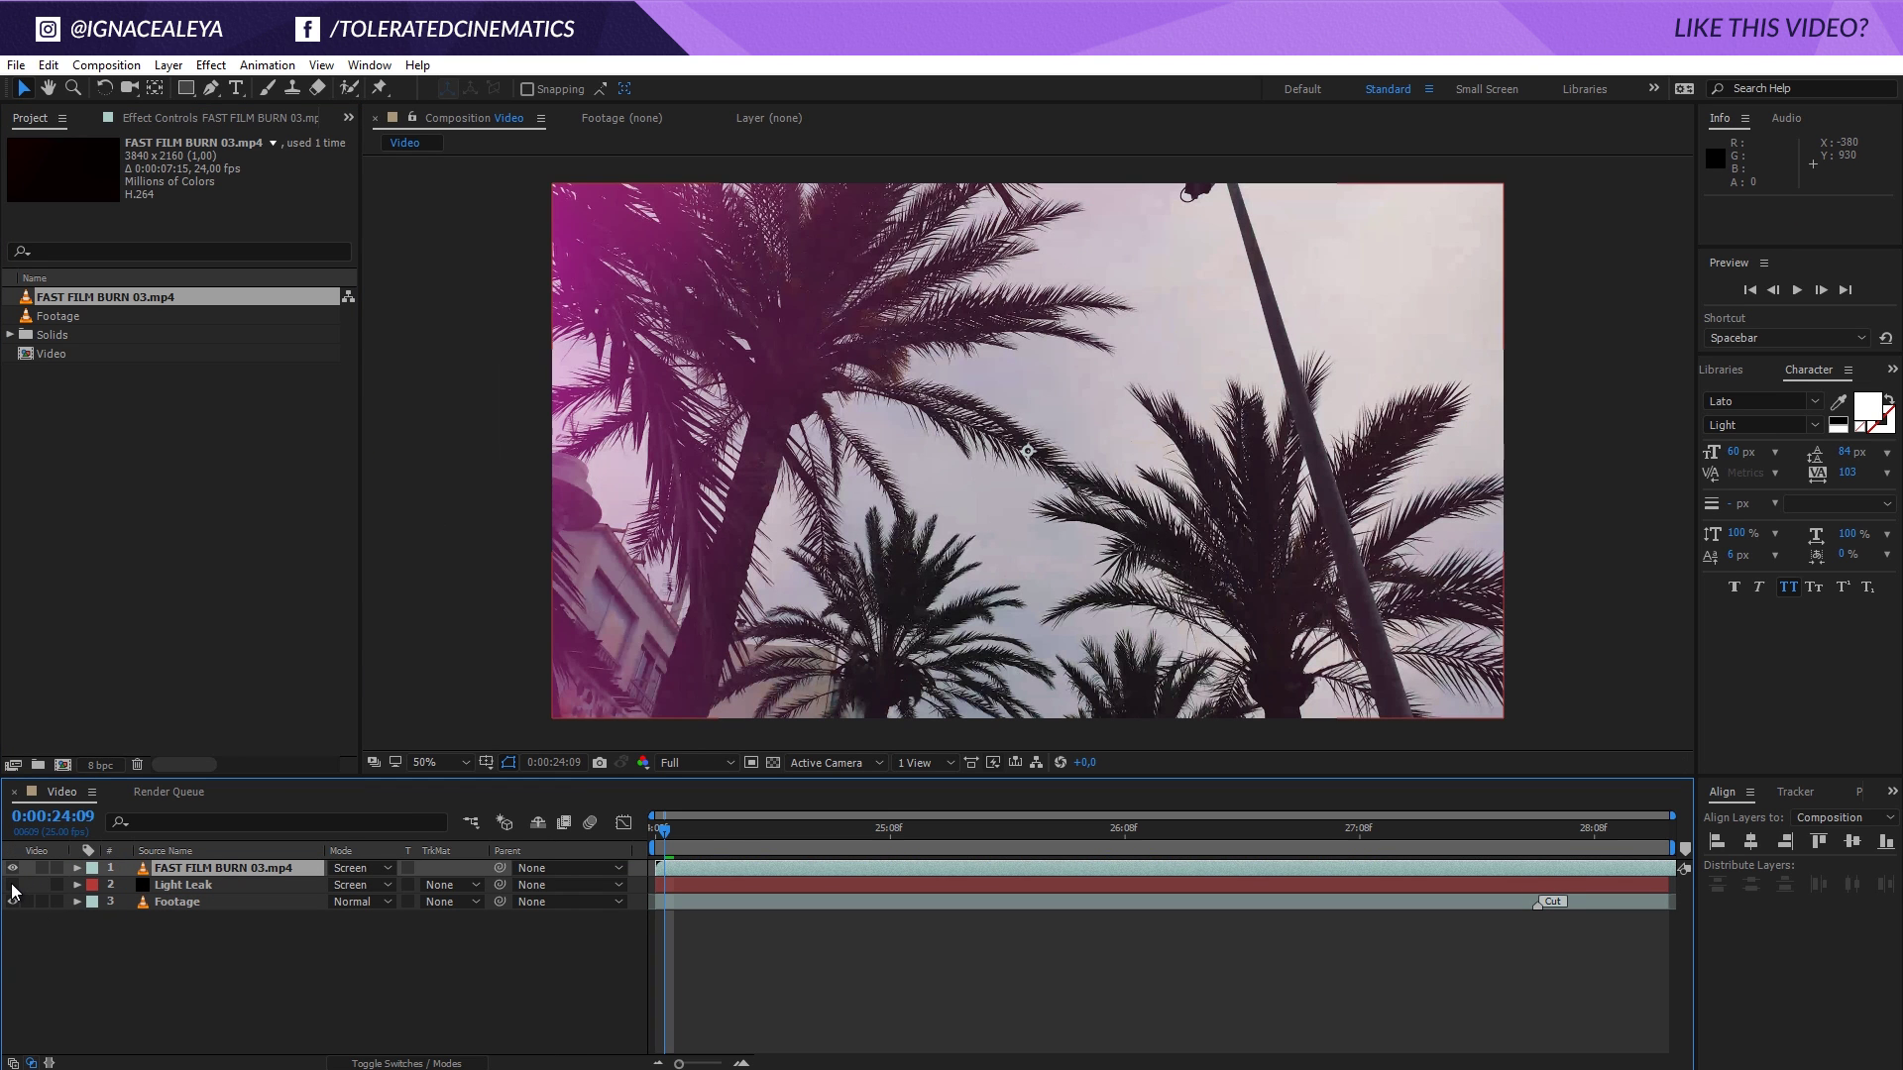
left_click(11, 885)
left_click_drag(686, 844, 930, 871)
key("space")
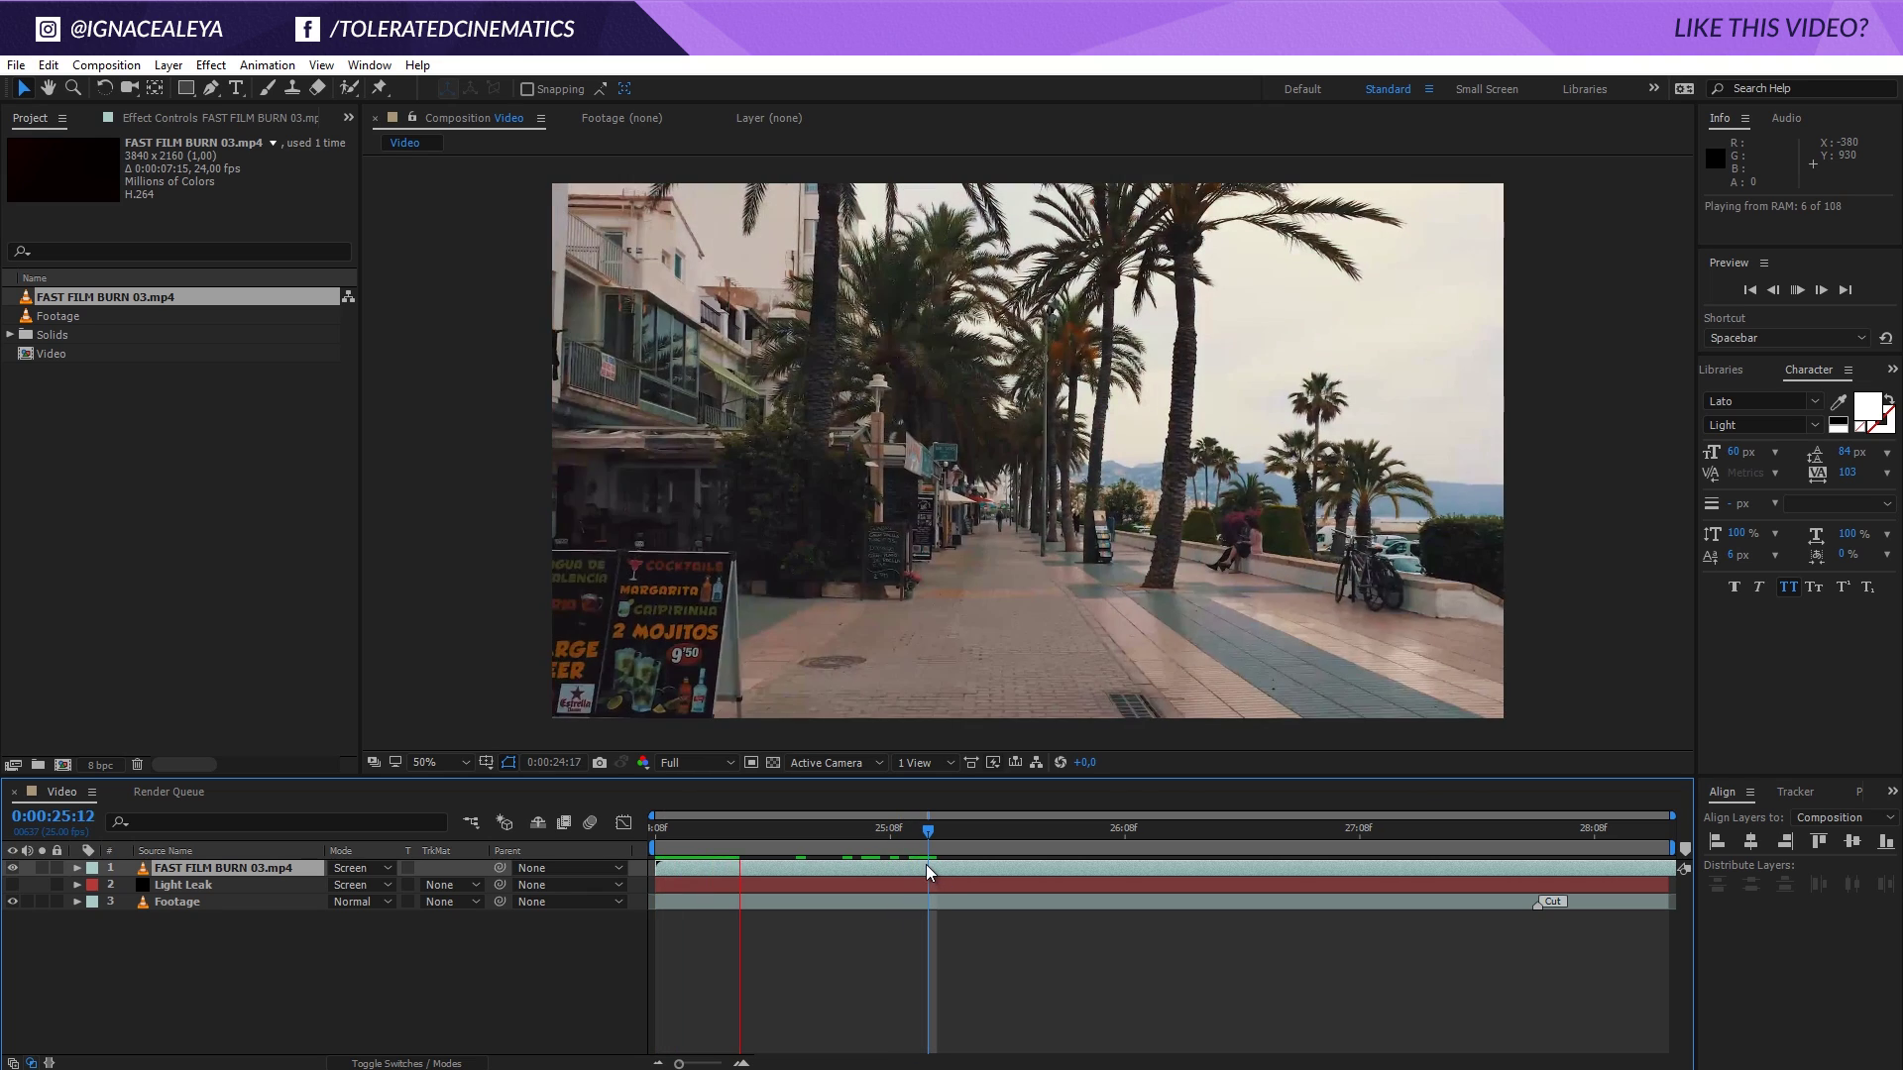
key("space")
Scale the film burn layer to 50% and preview it from 0:00:24:18
left_click(925, 872)
key("s")
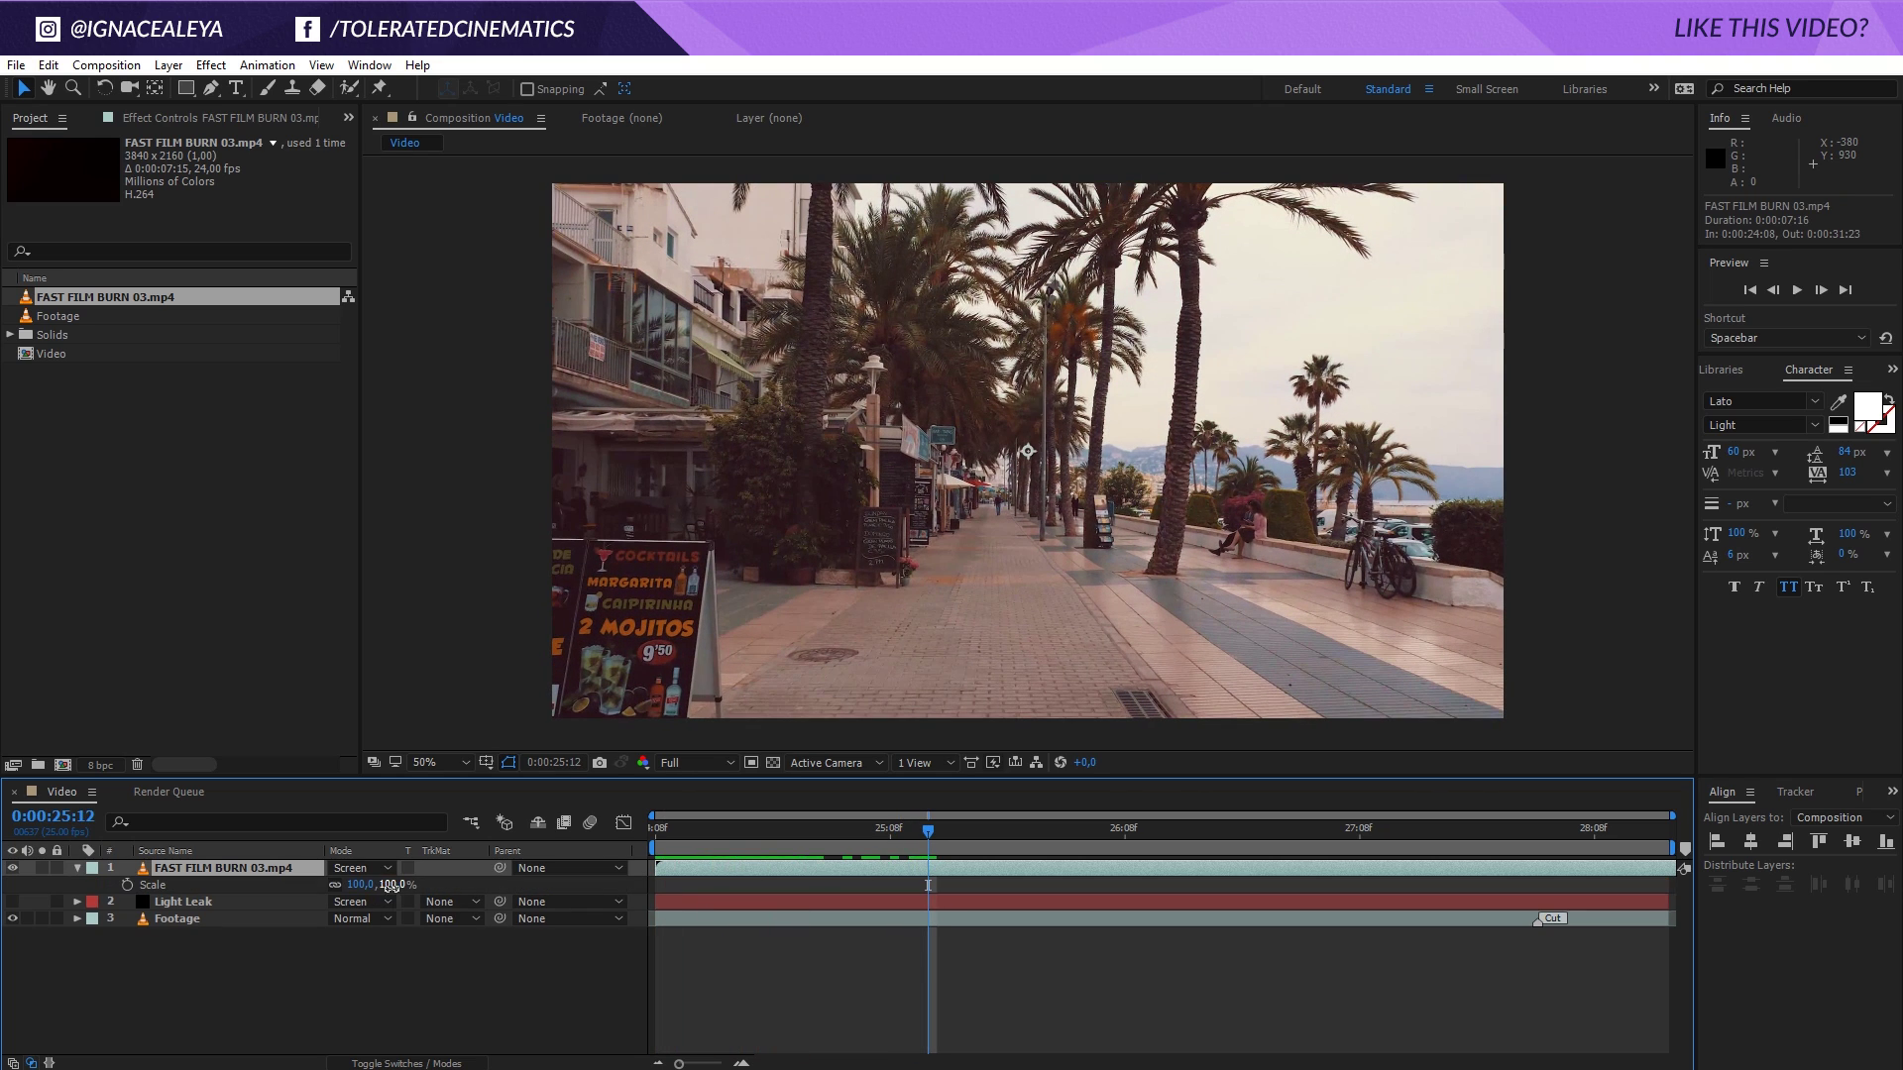
left_click(393, 885)
type("50")
key("Return")
left_click_drag(692, 831, 1015, 871)
key("space")
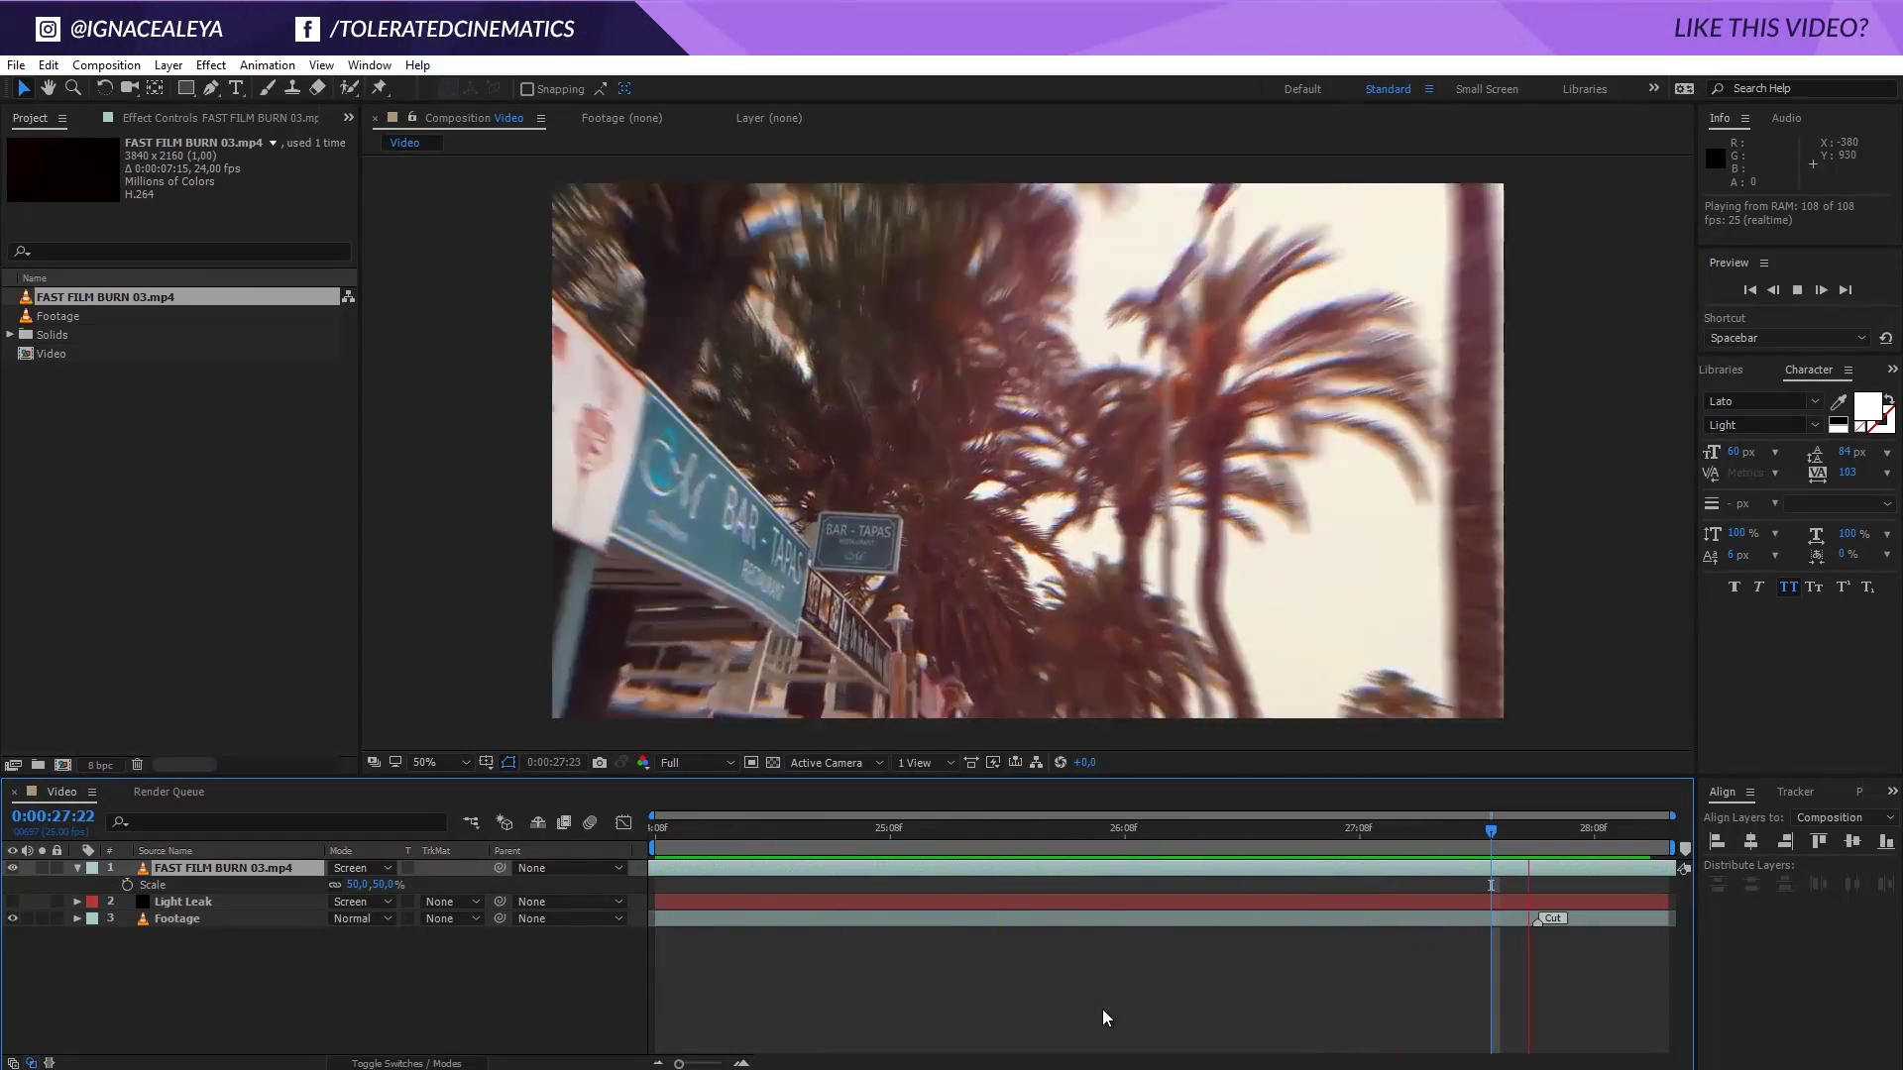
Hide the film burn layer and show the Light Leak layer again at 0:00:24:21
left_click(1128, 837)
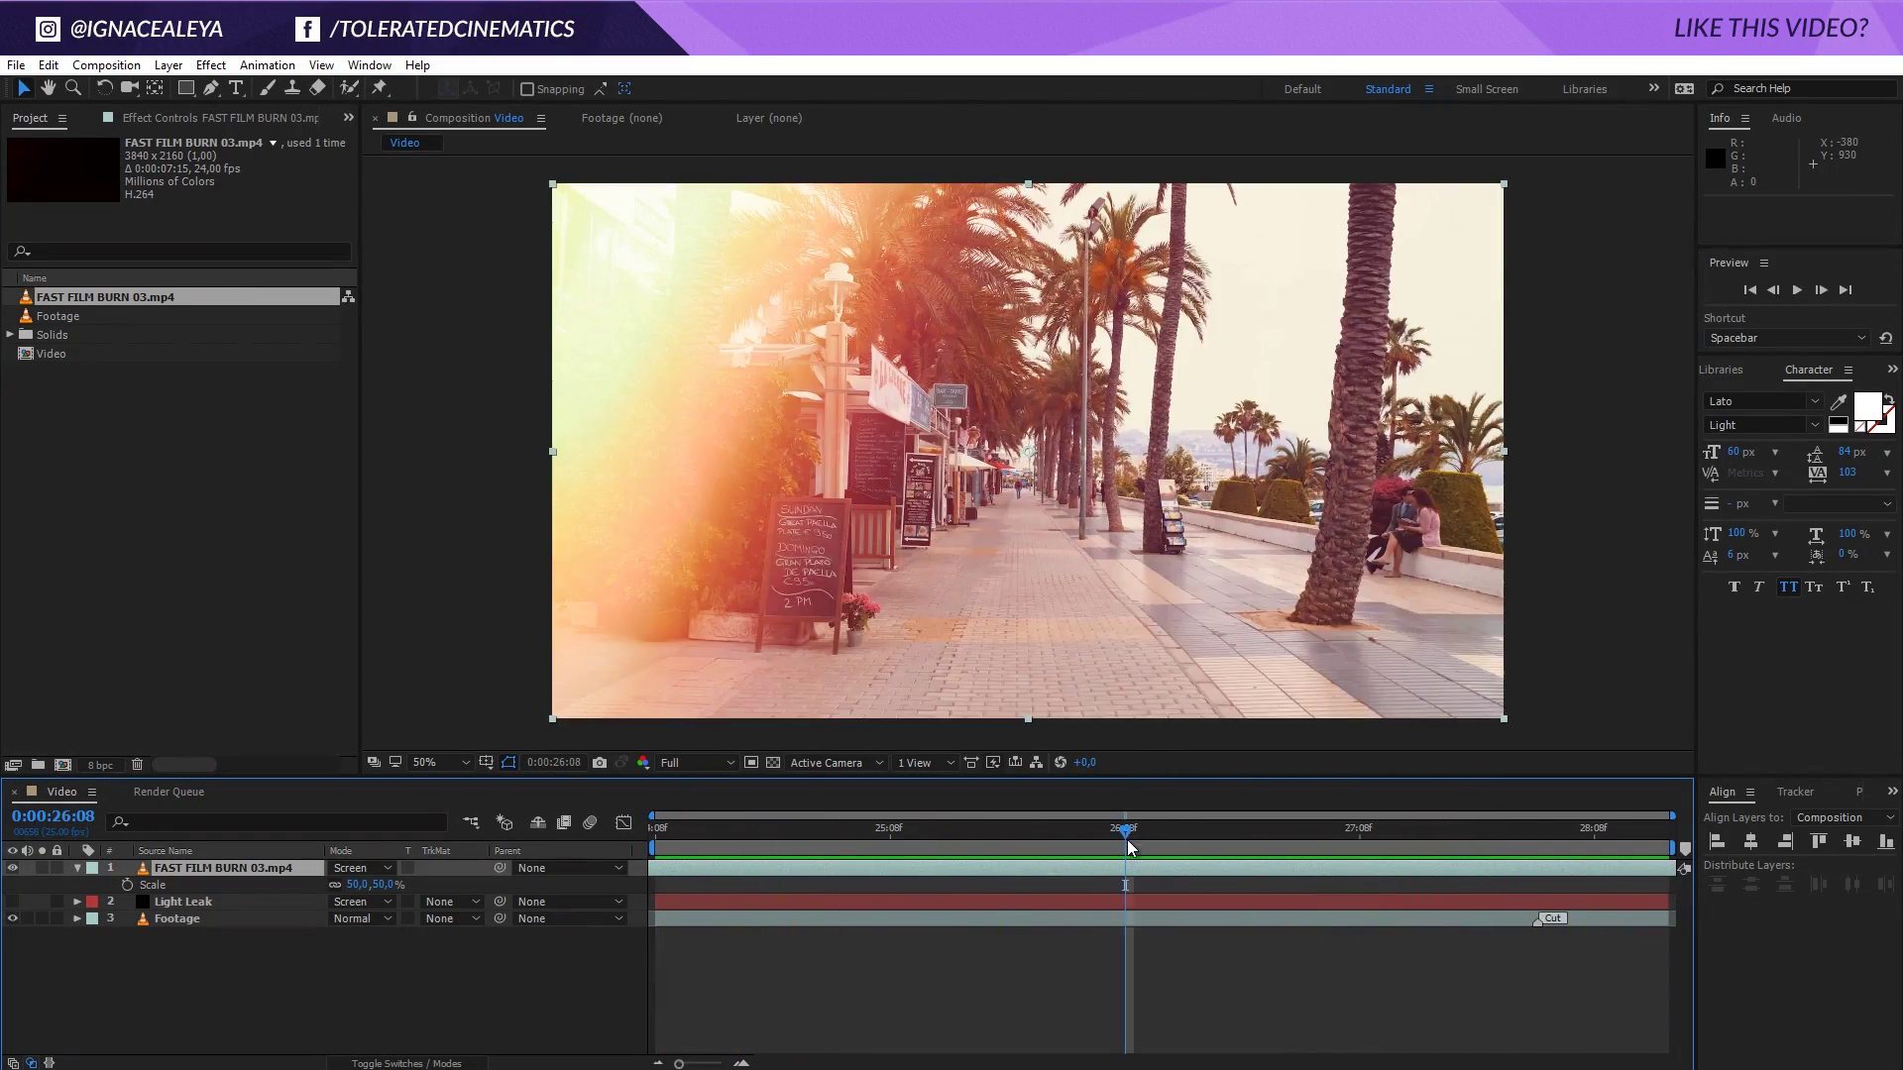
left_click(13, 868)
left_click(12, 902)
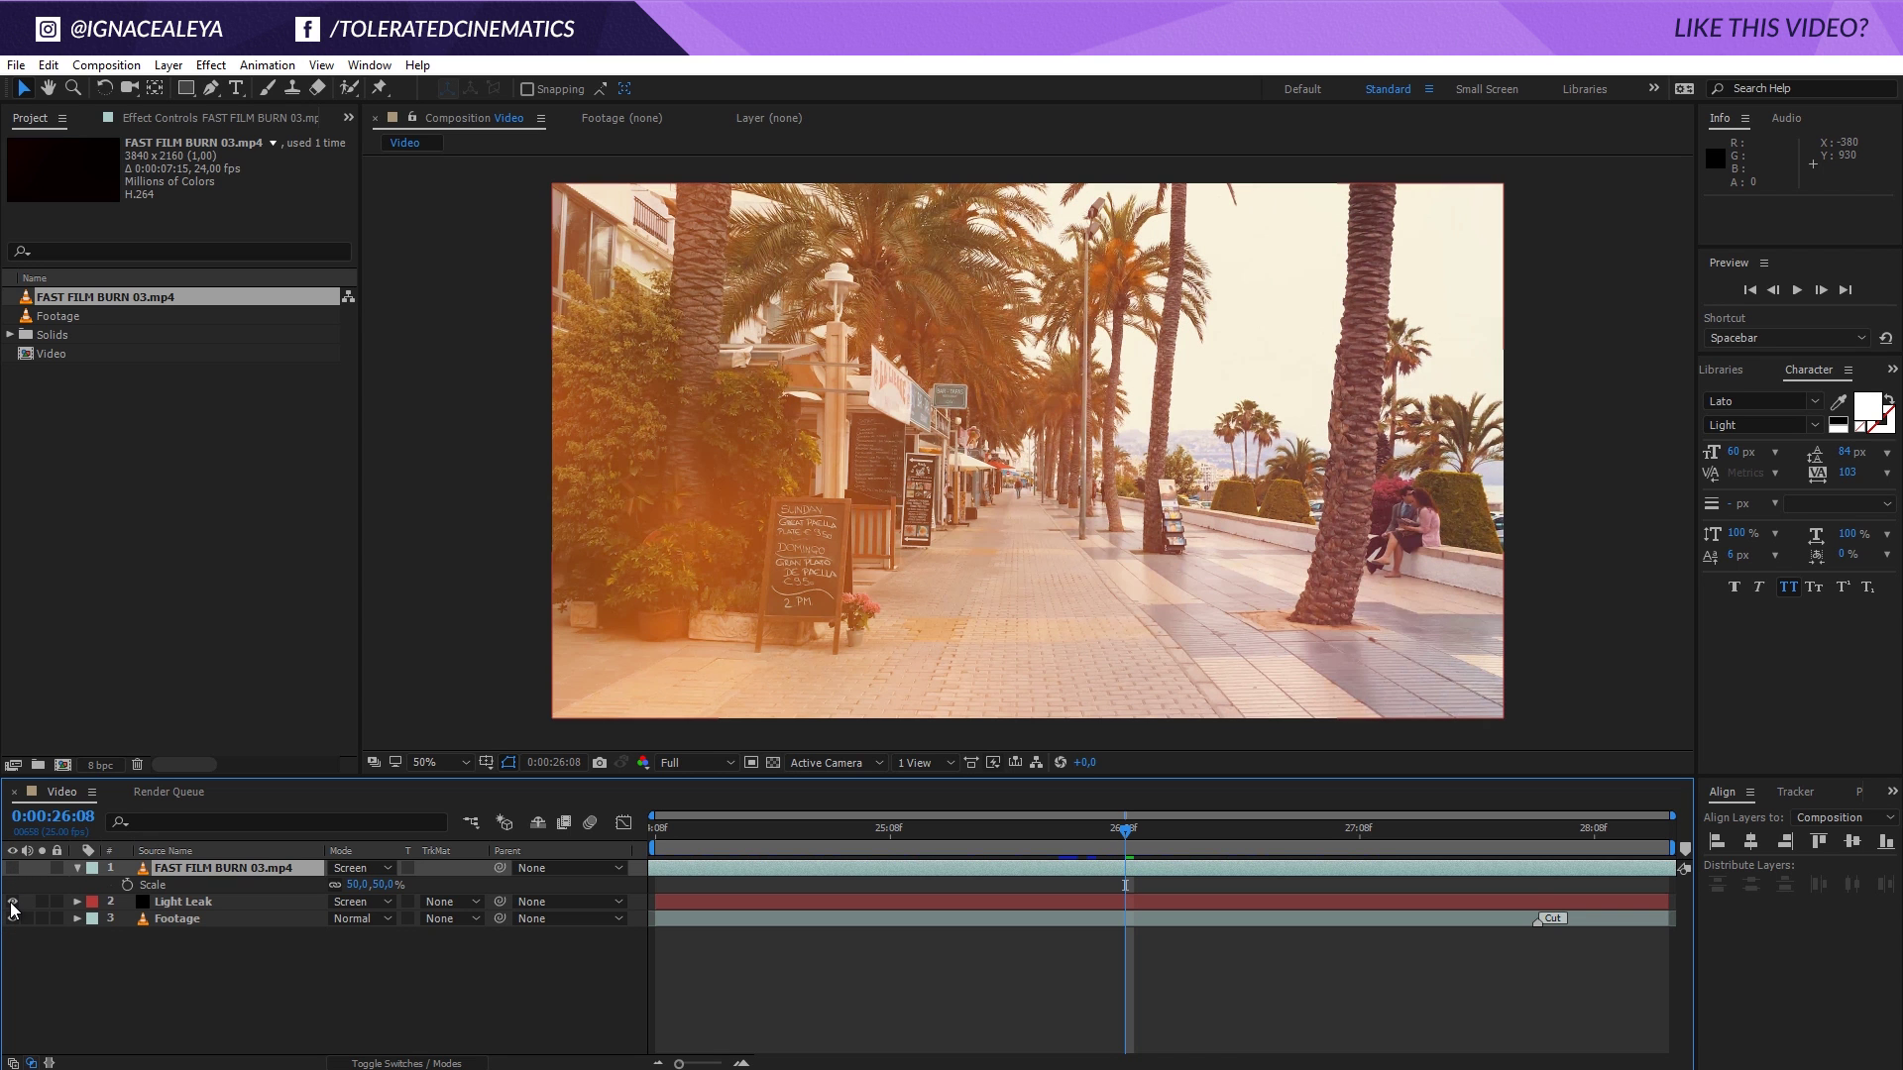
left_click(778, 842)
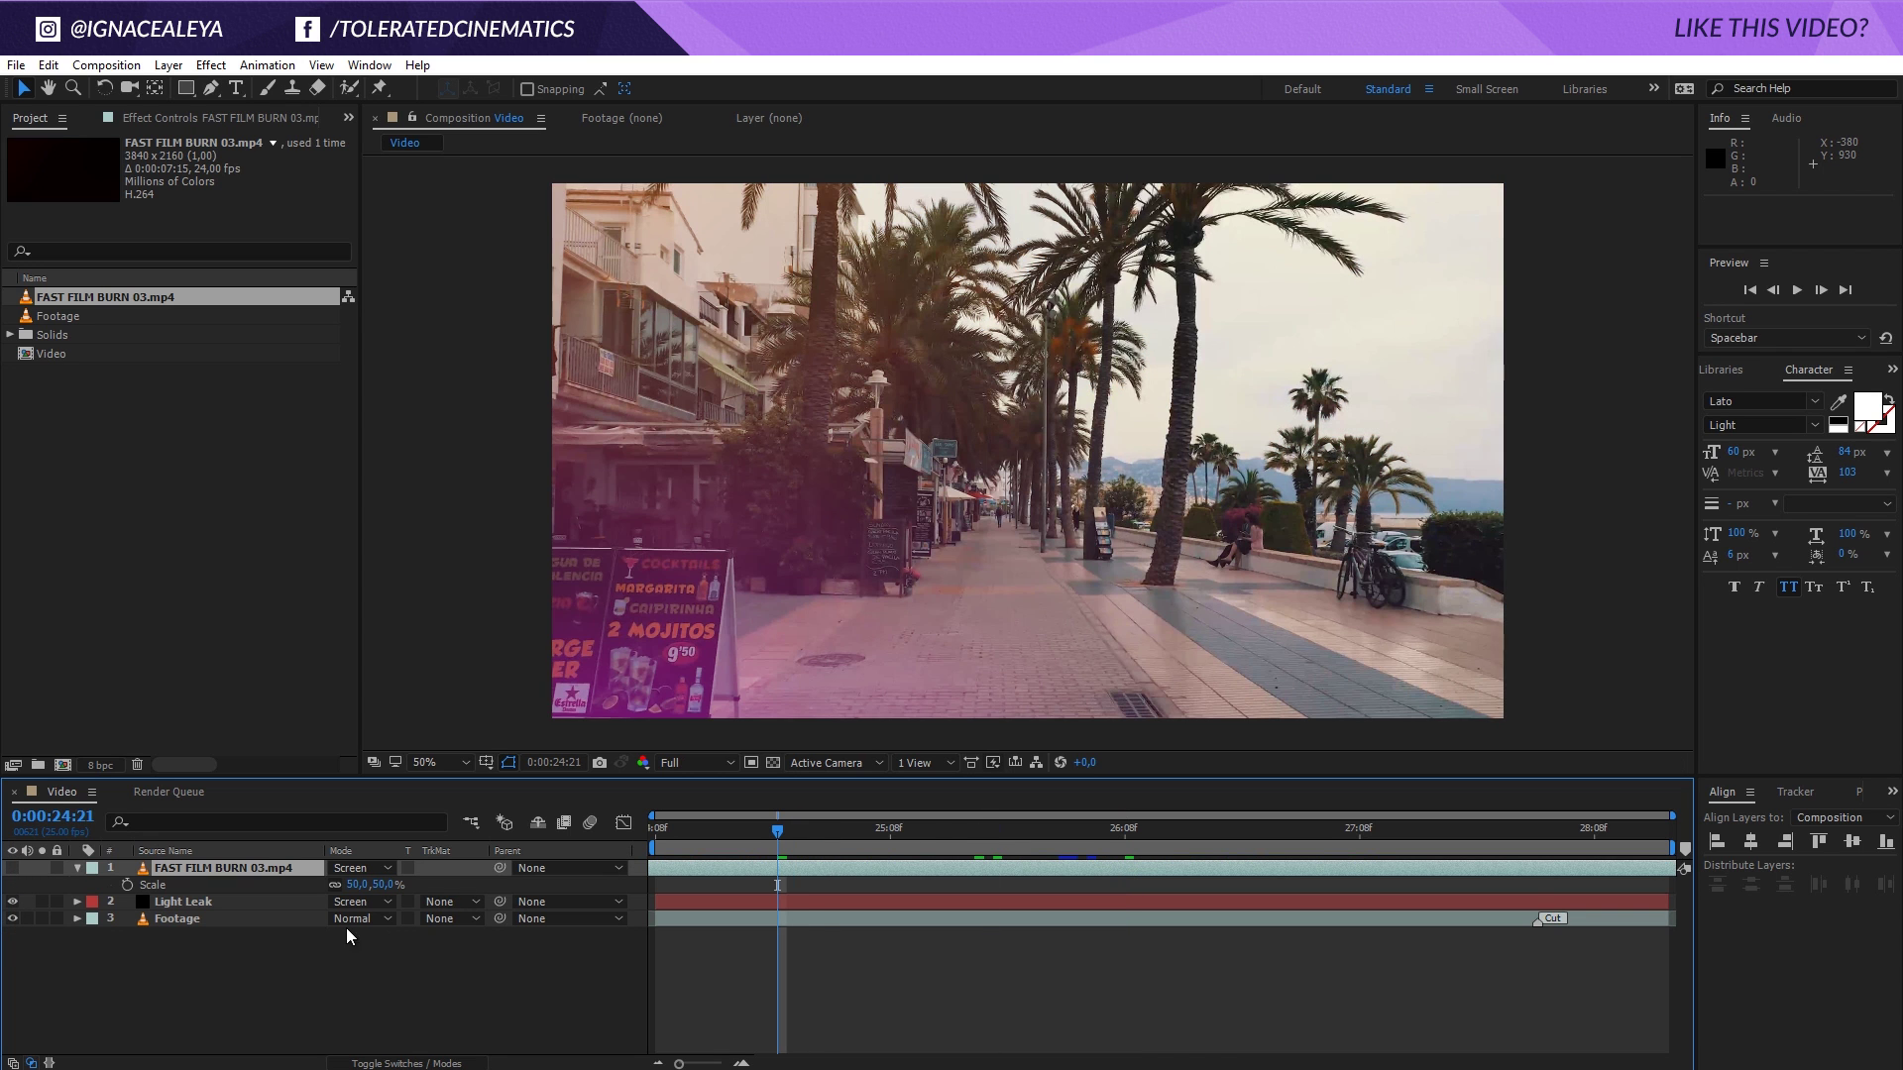
Set Light Leak's blend mode to Add, then Classic Color Dodge, and review the frames
left_click(362, 902)
left_click(426, 414)
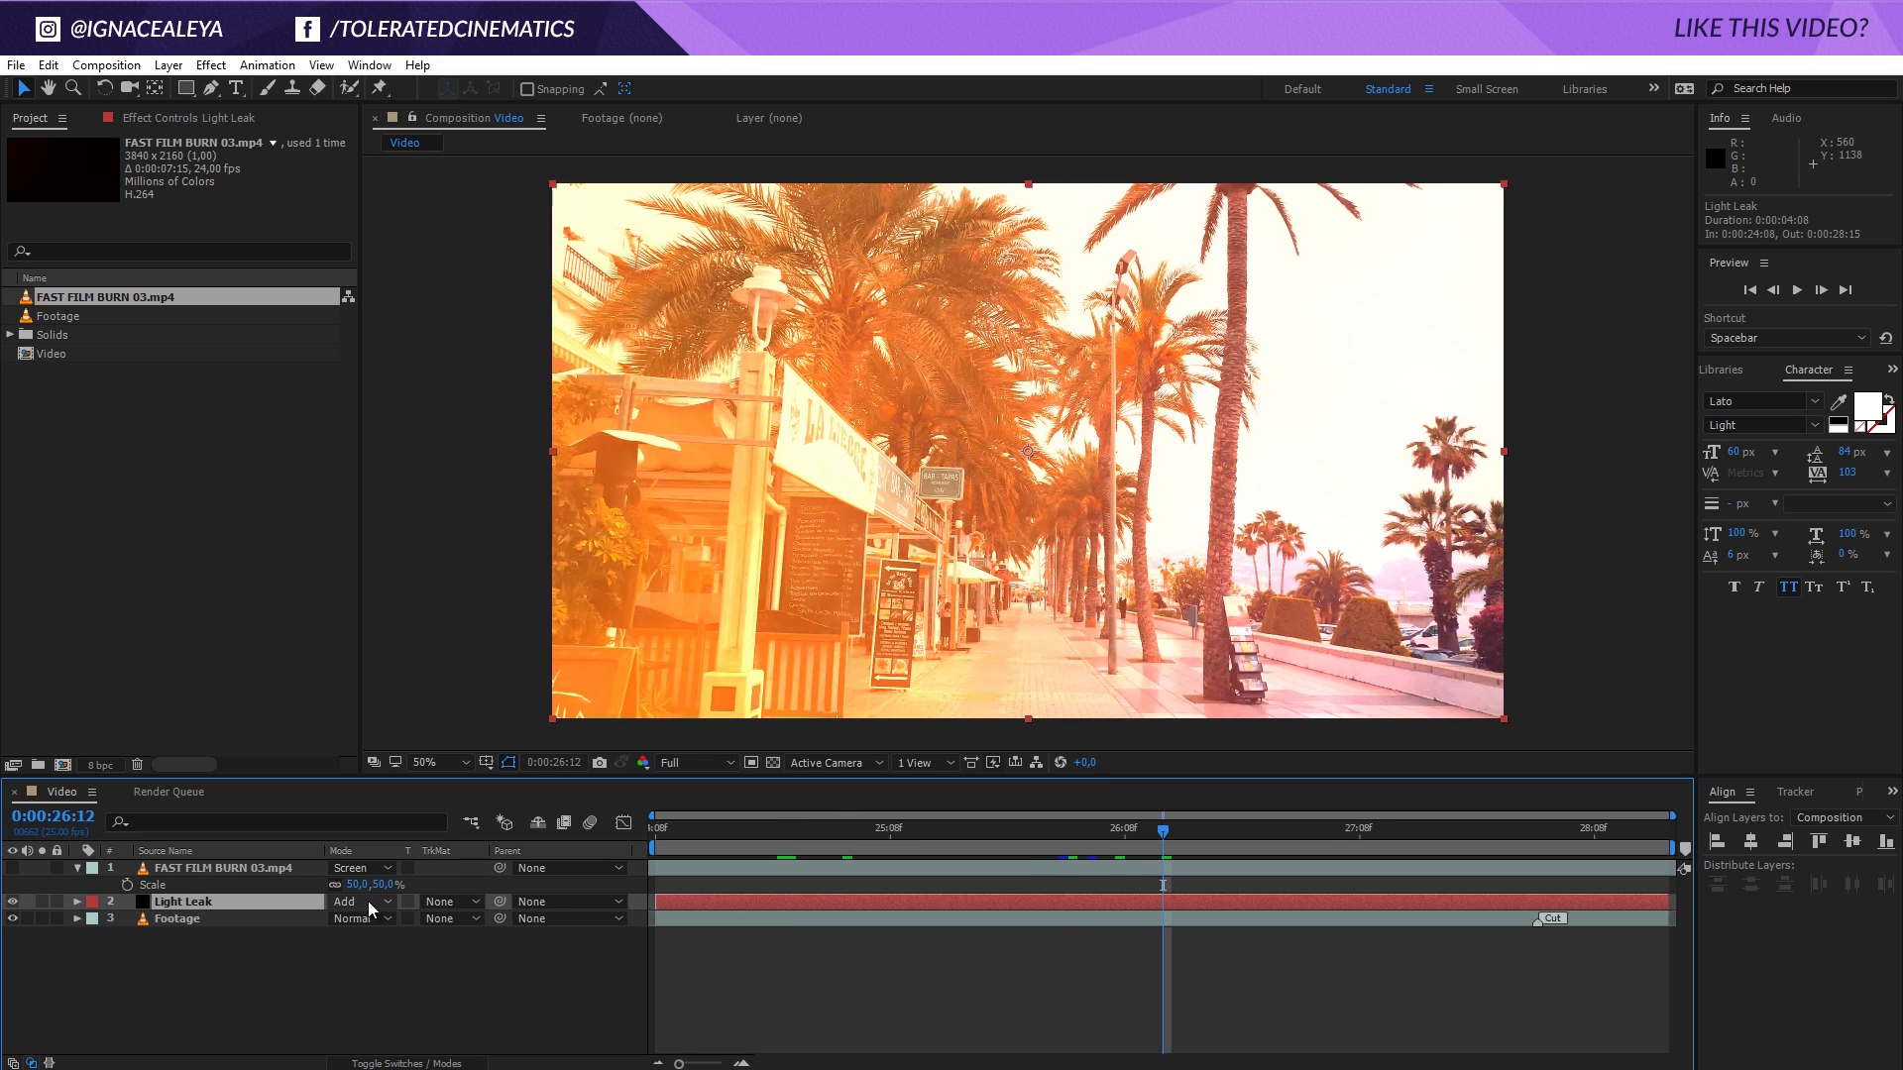
left_click(369, 903)
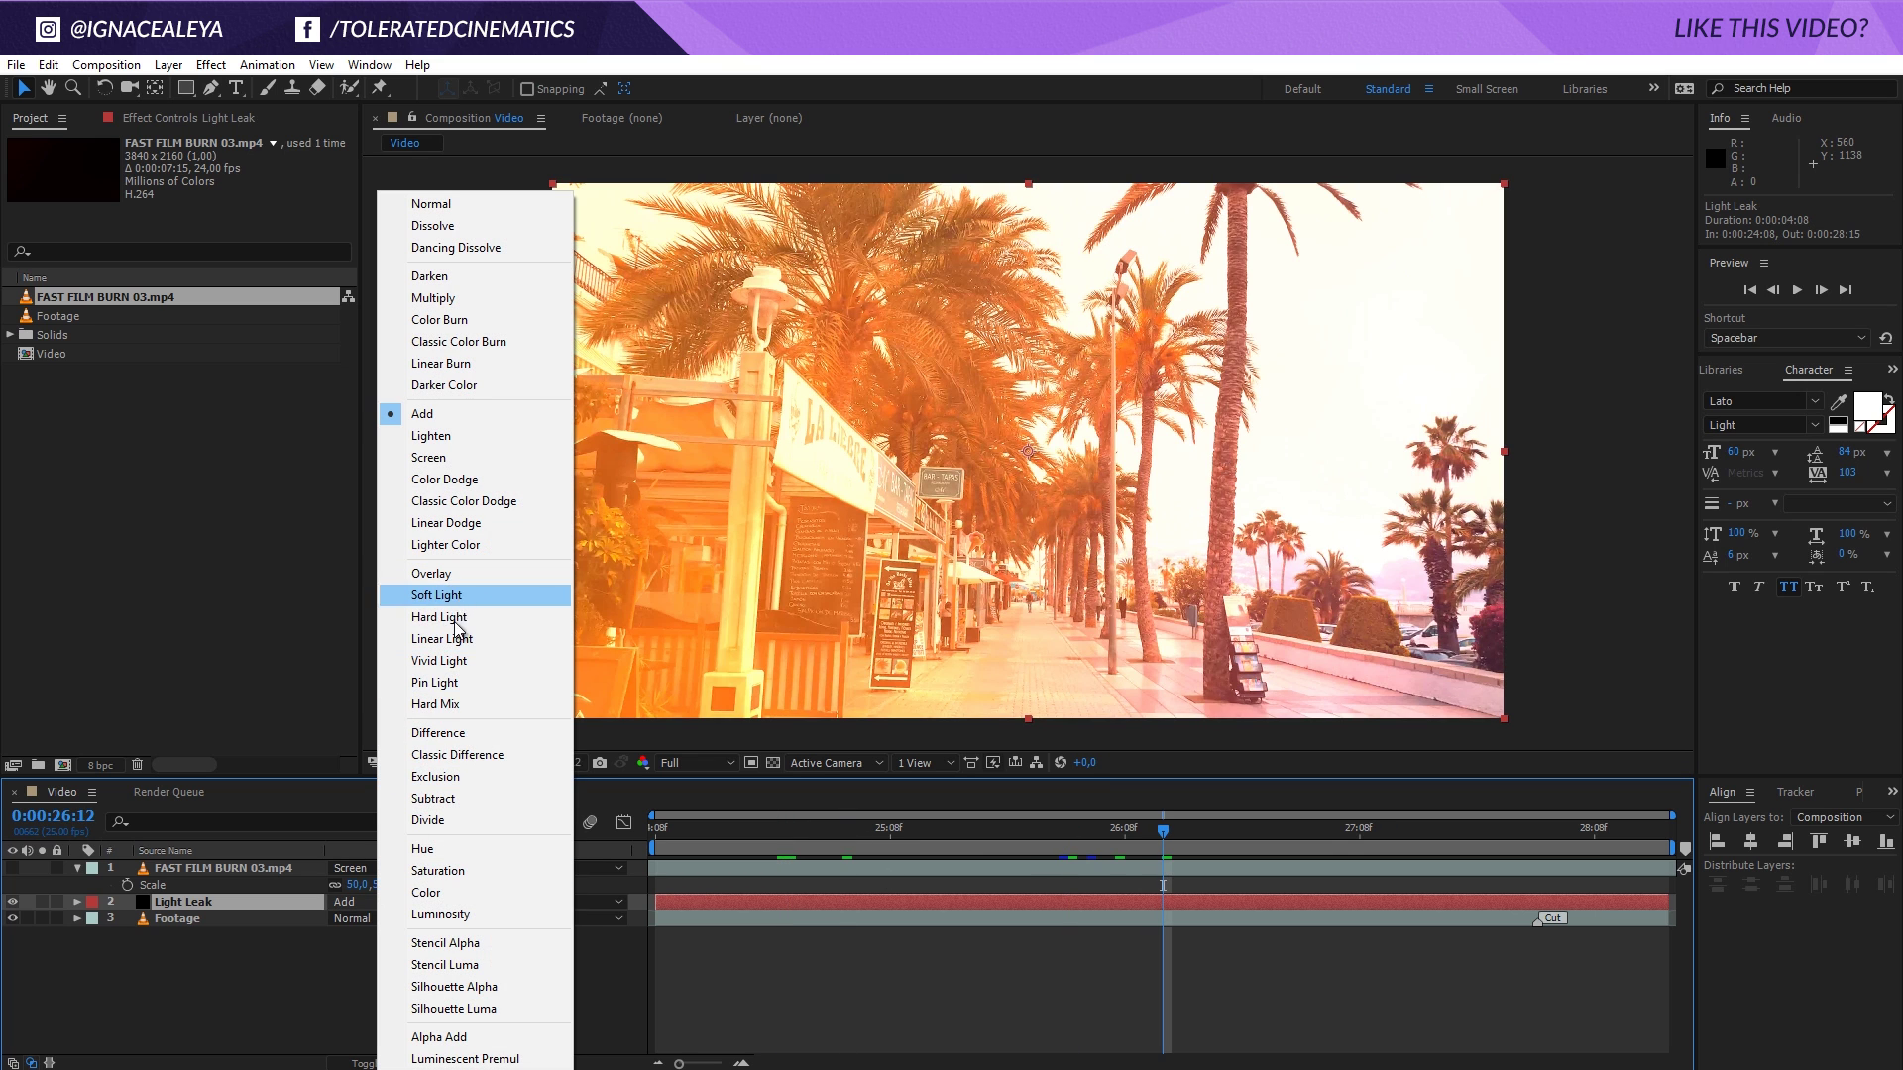
left_click(459, 504)
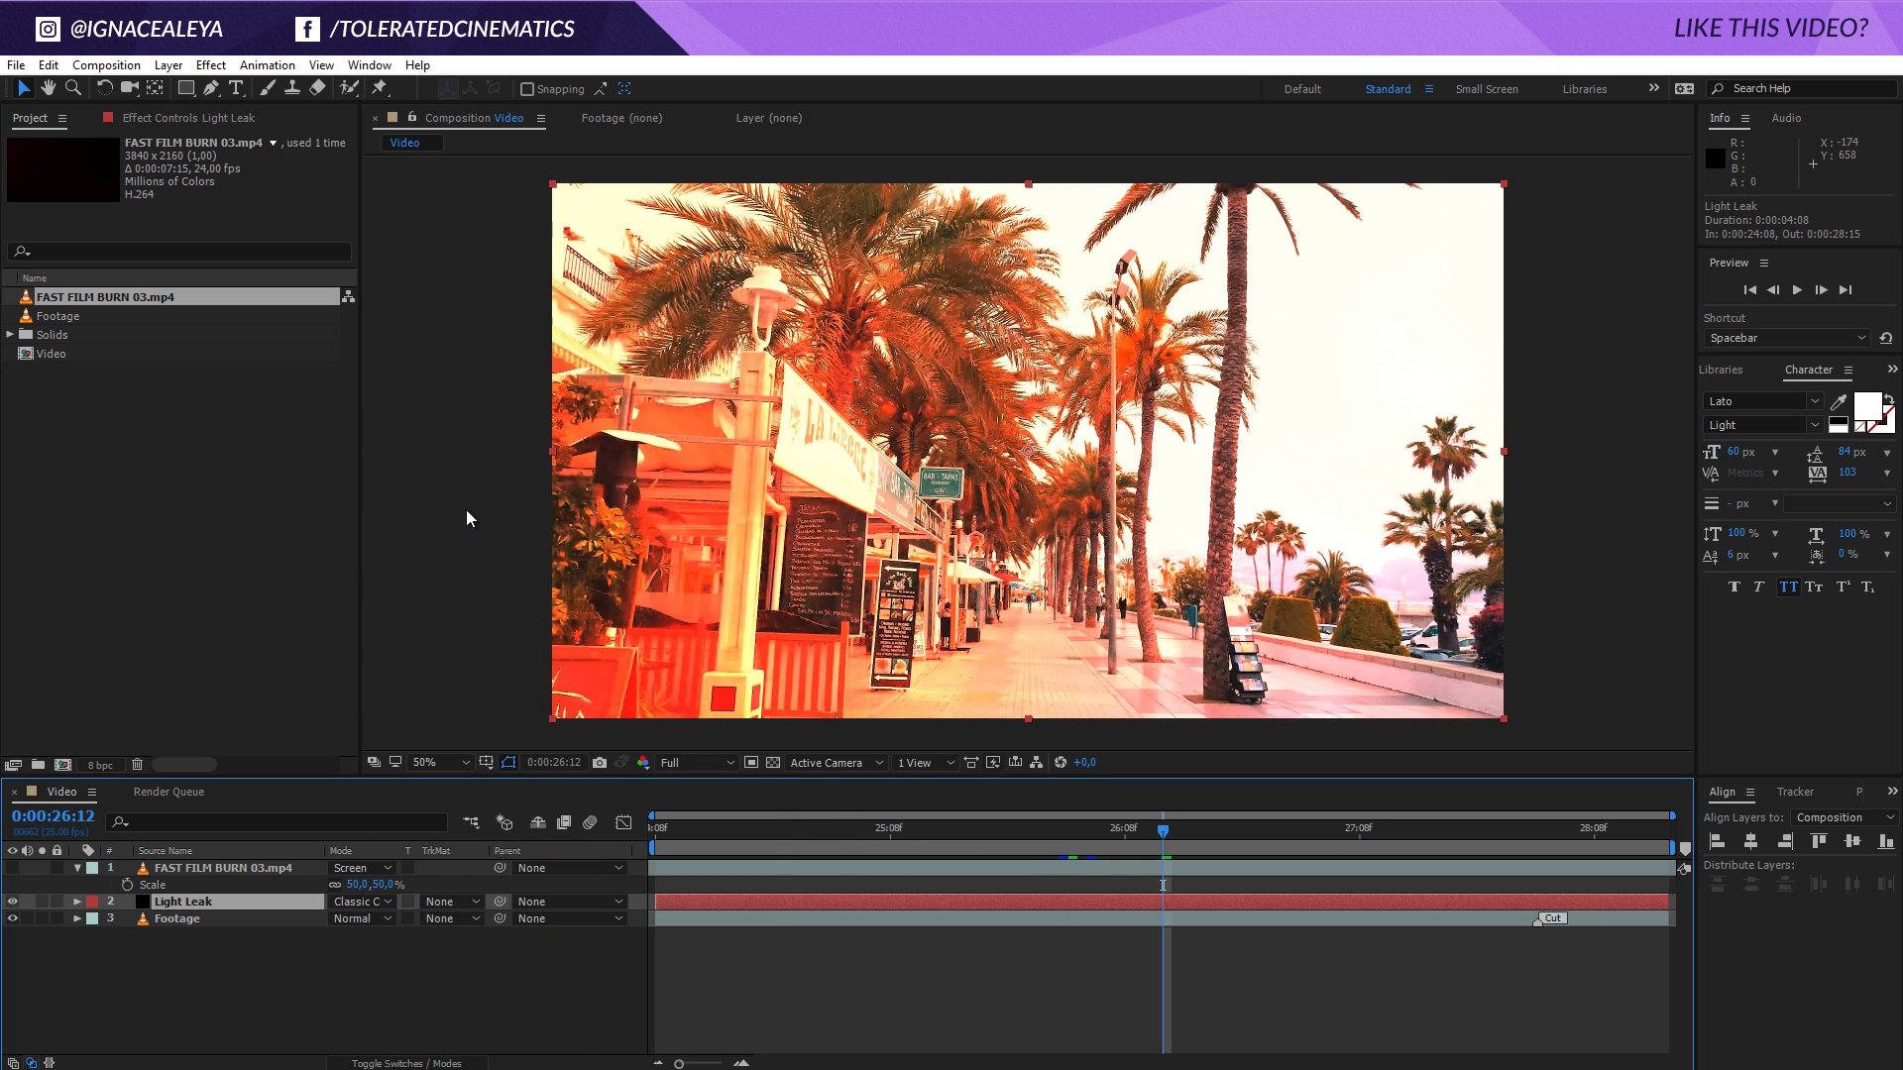
mouse_move(932, 846)
left_mouse_down()
mouse_move(802, 848)
mouse_move(929, 852)
left_mouse_up()
left_click(361, 902)
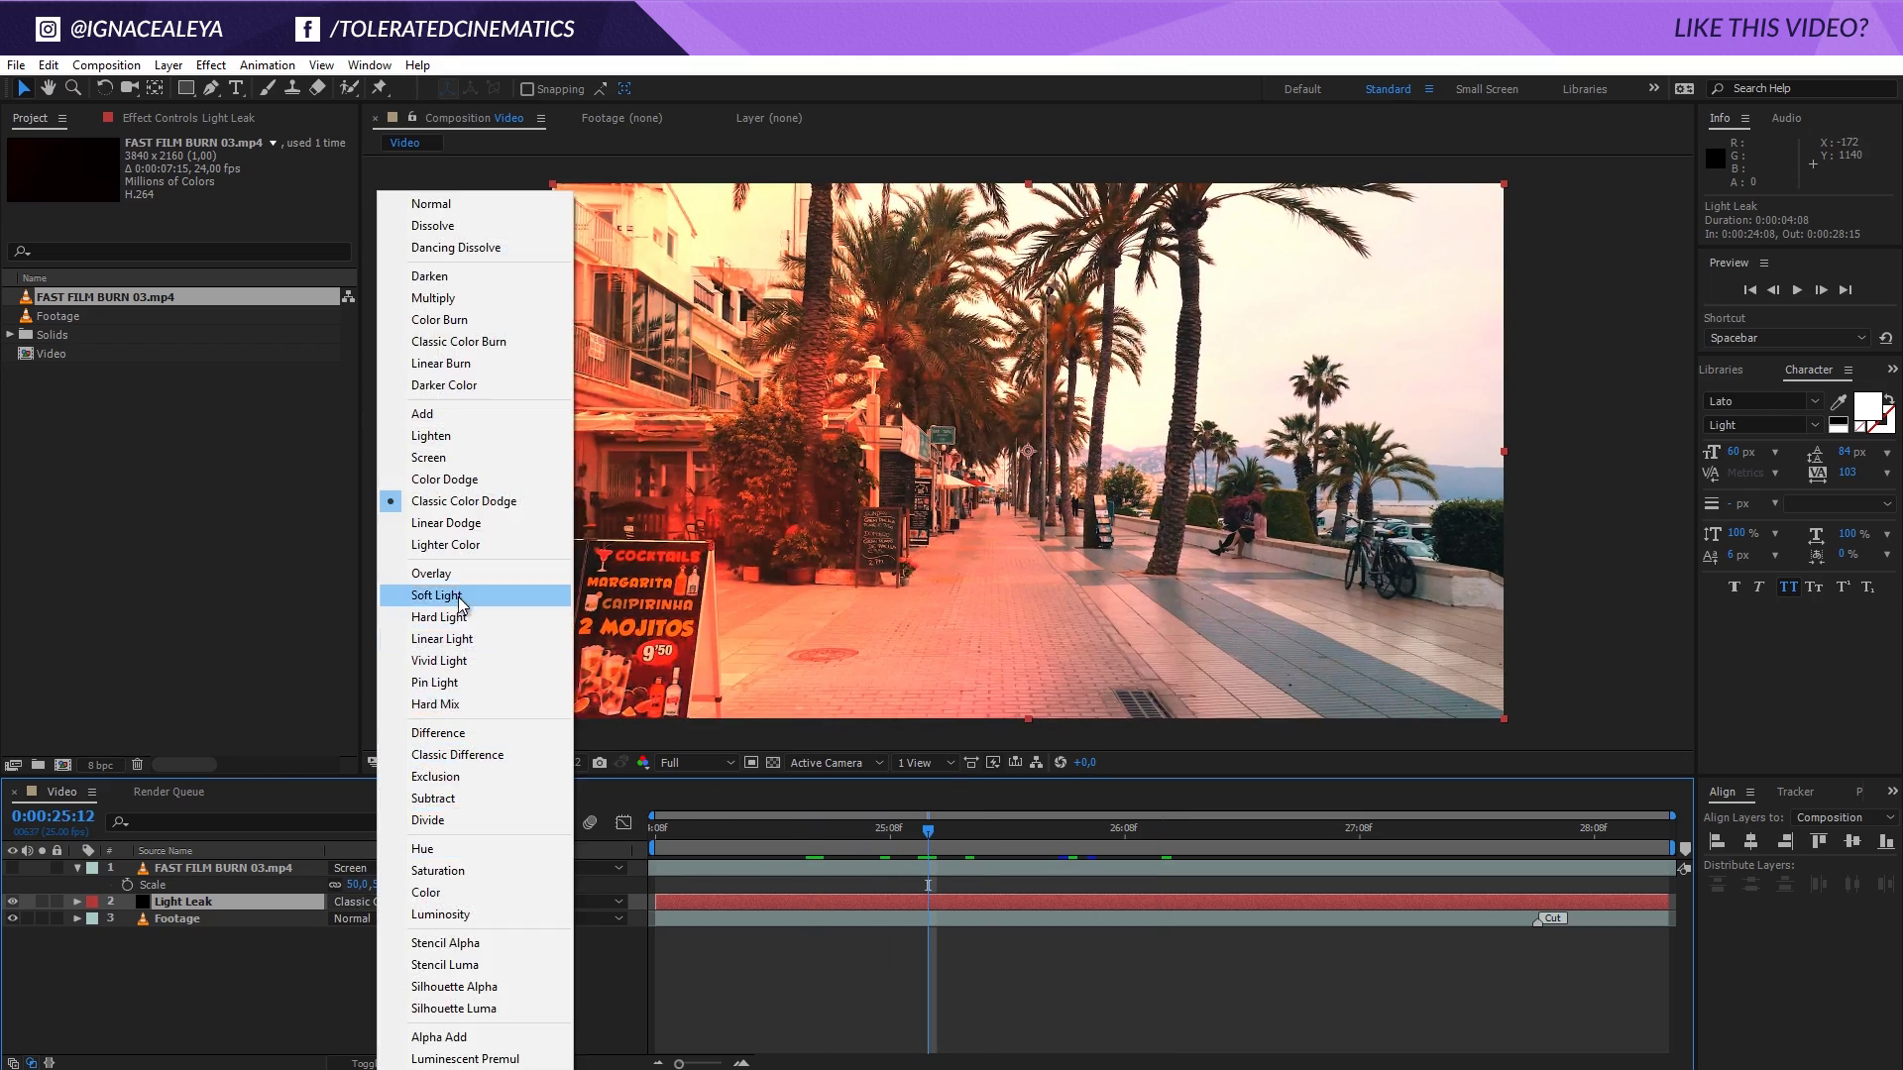